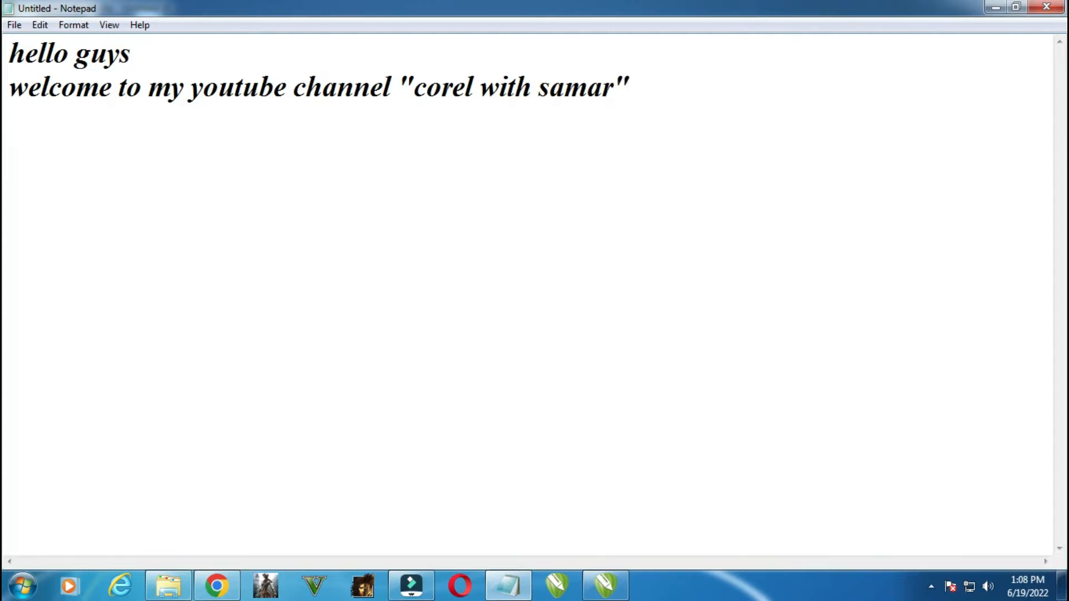
Add the line "today we will learn to make aplhabetical logo or funky alphabetical word" below the welcome text, after a blank line.
type("oda")
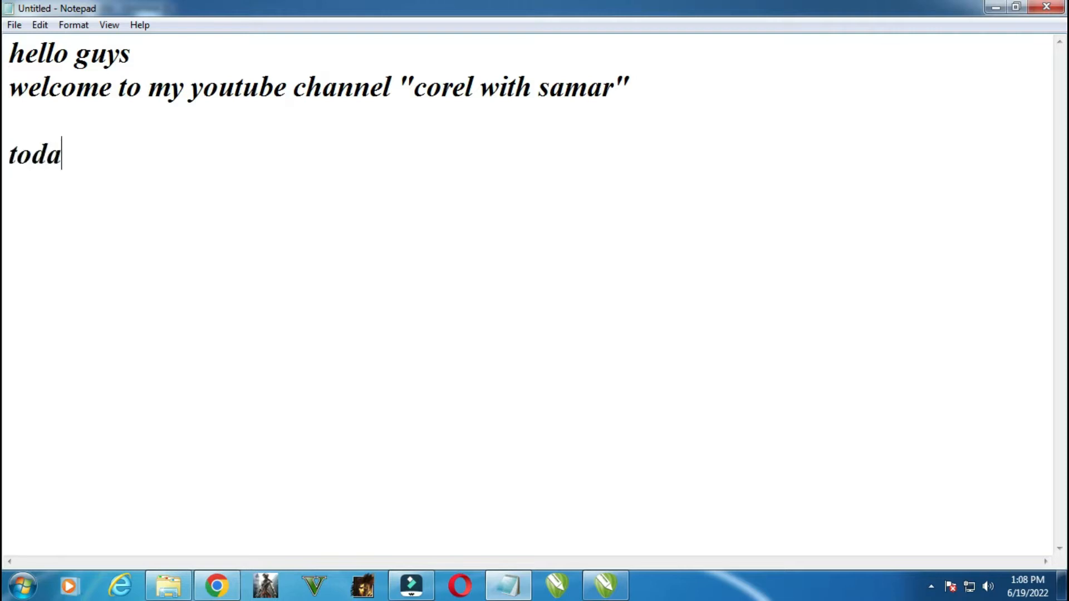
type("y we wil")
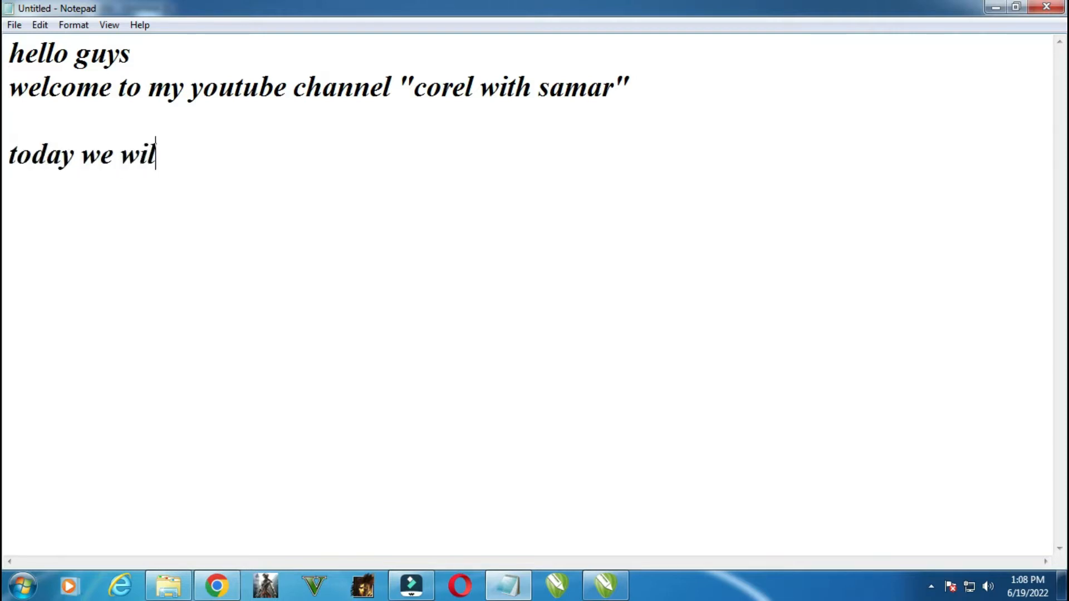
type("l learn to")
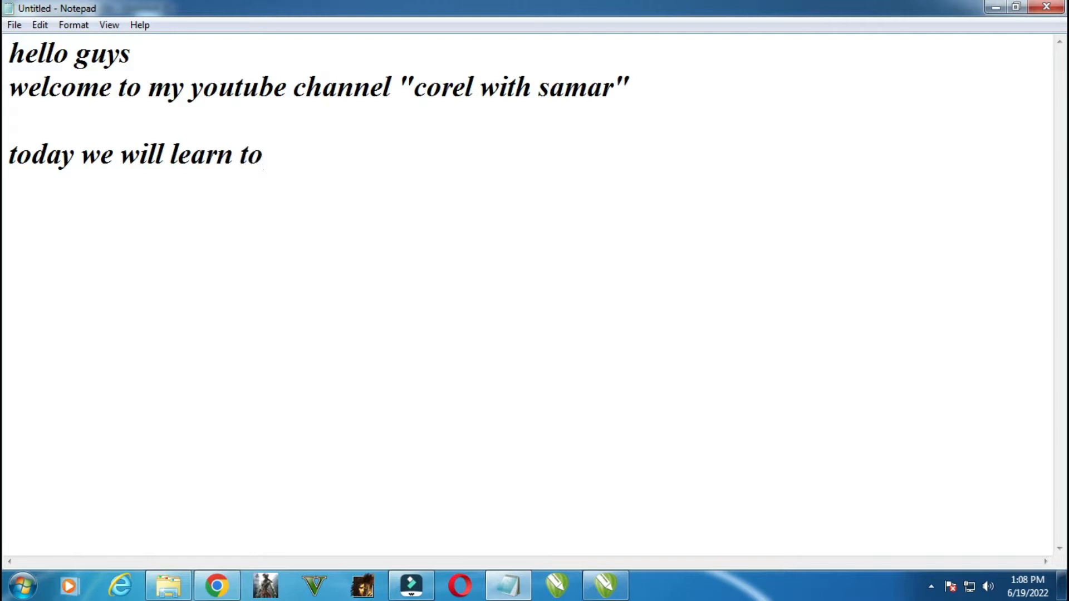
type(" make ap")
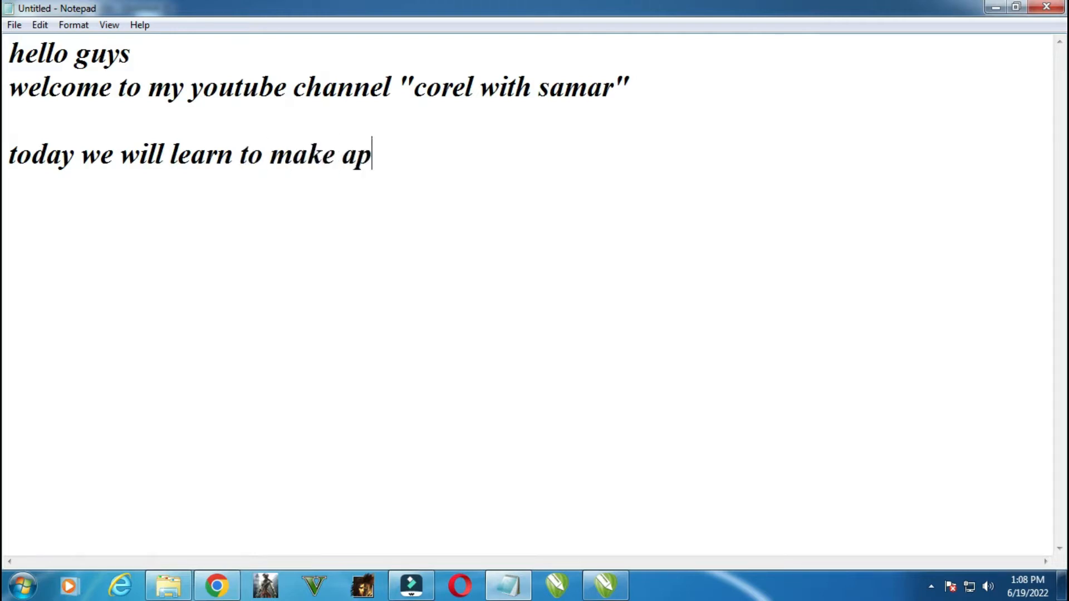
type("lhabet")
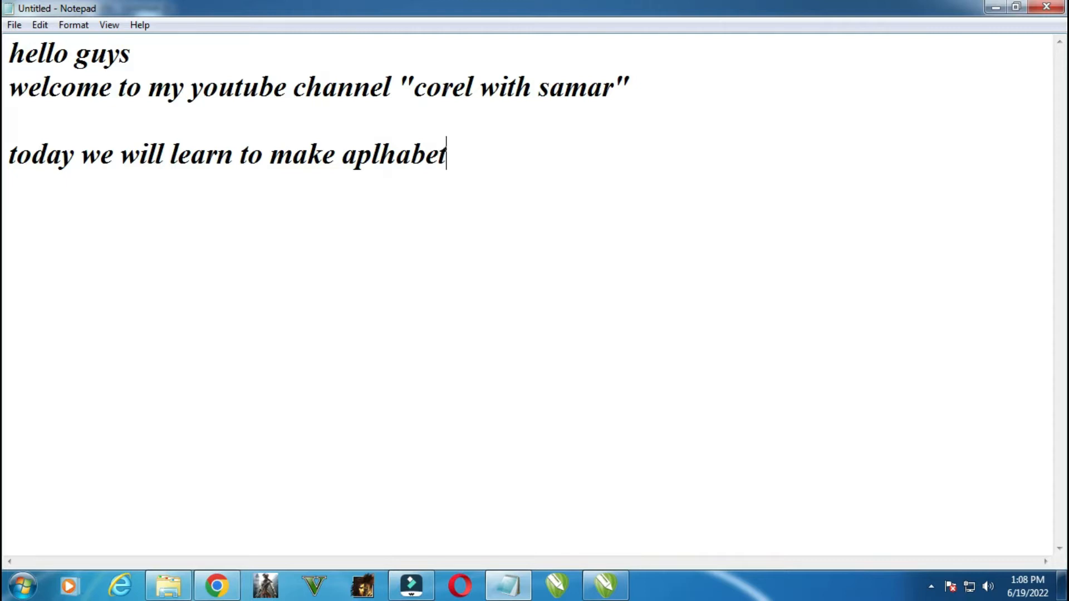
type("ical log")
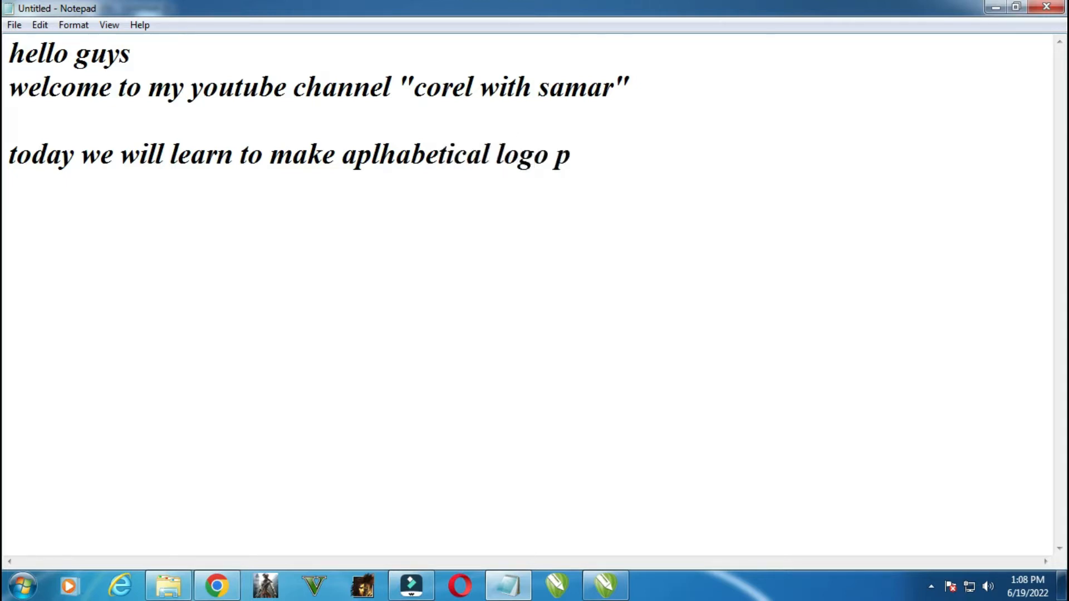
type("o or funky")
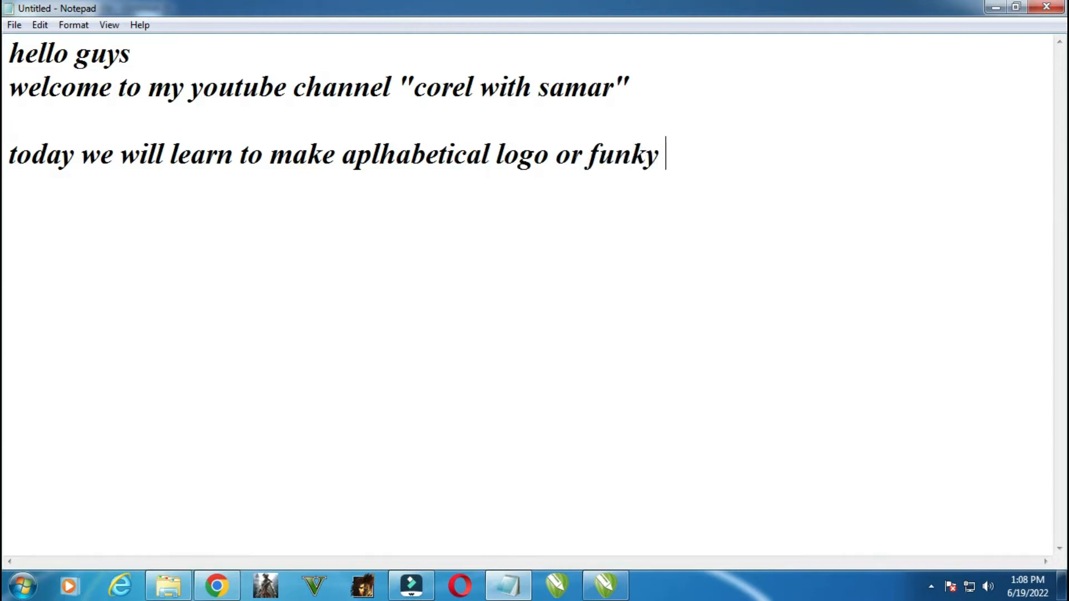
type(" alphab")
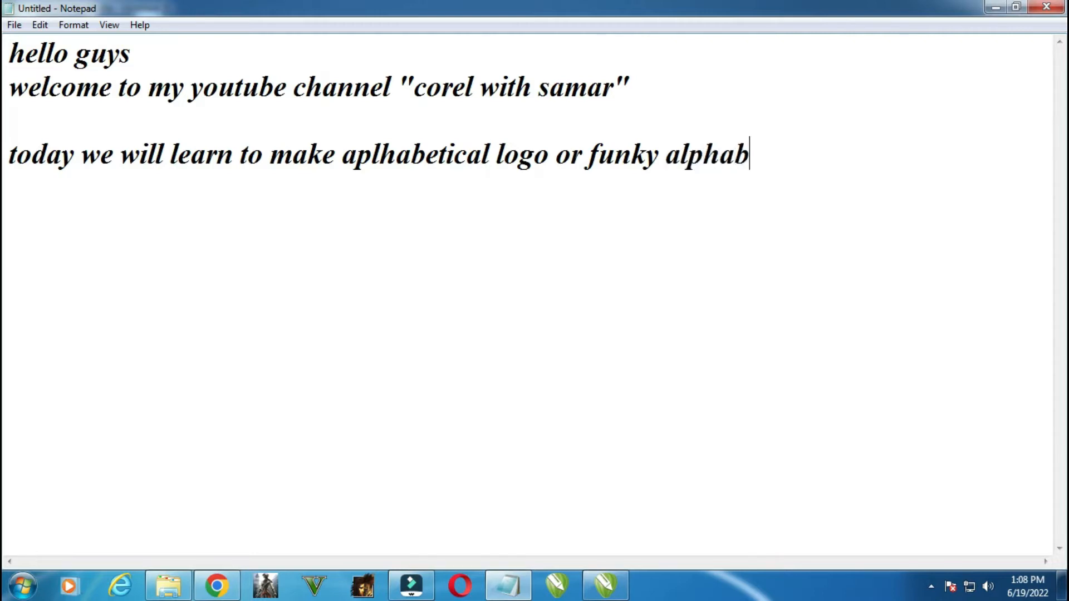
type("etical w")
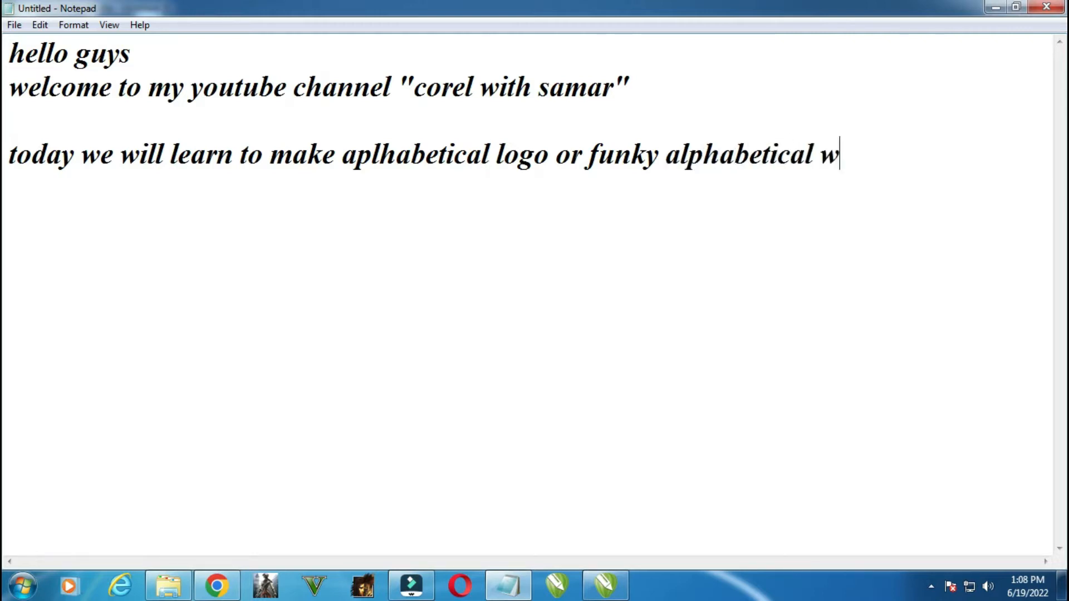
type("ord")
Add a closing line reading "lets go and start............" two blank lines below the sentence about today's lesson.
type("lets")
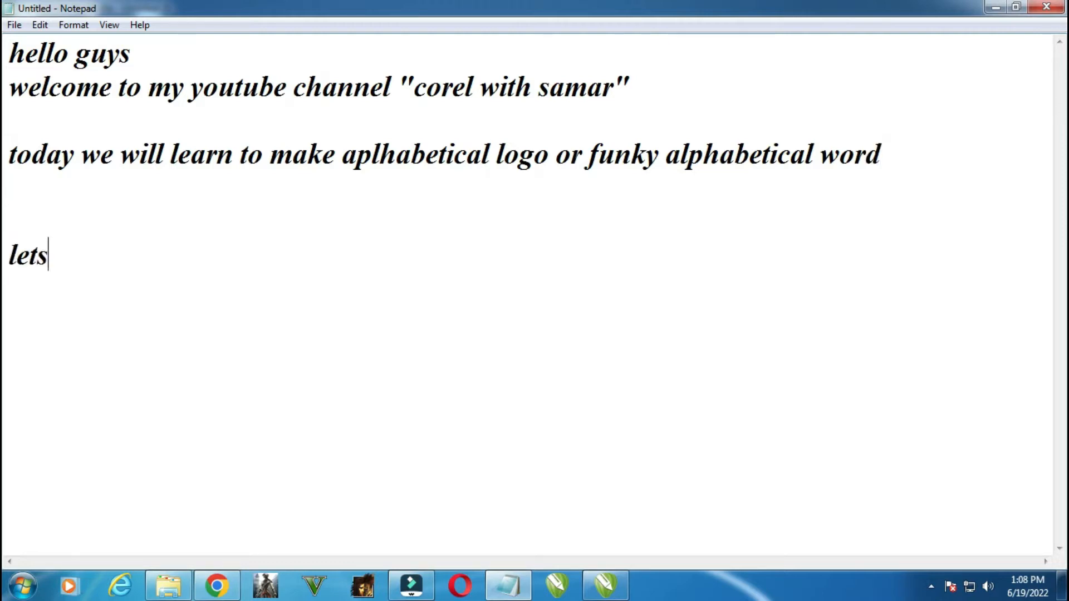
type(" go and")
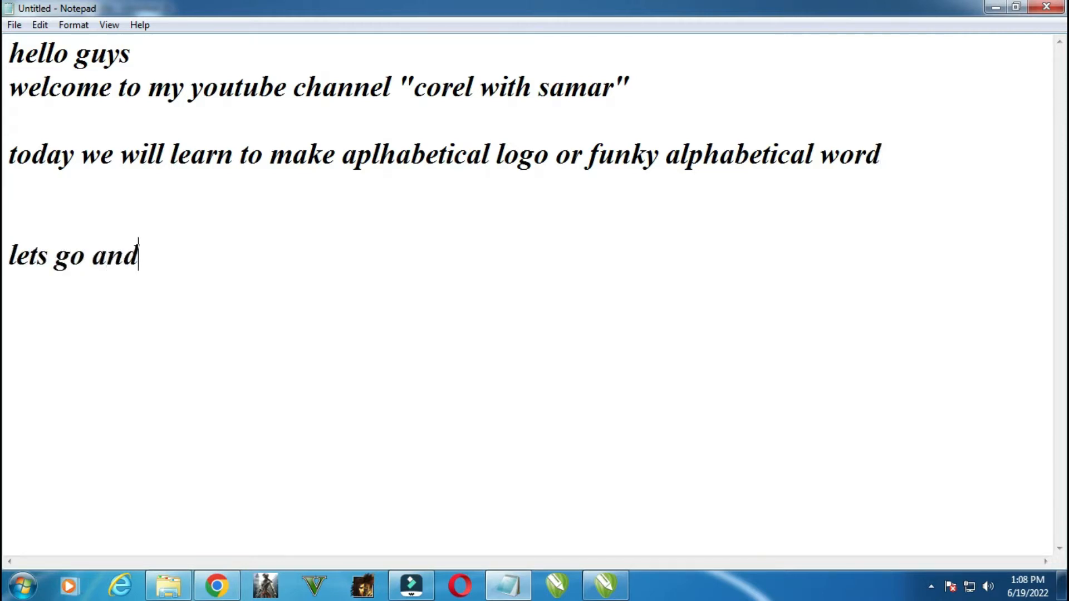
type(" str")
type("ar")
type("t.")
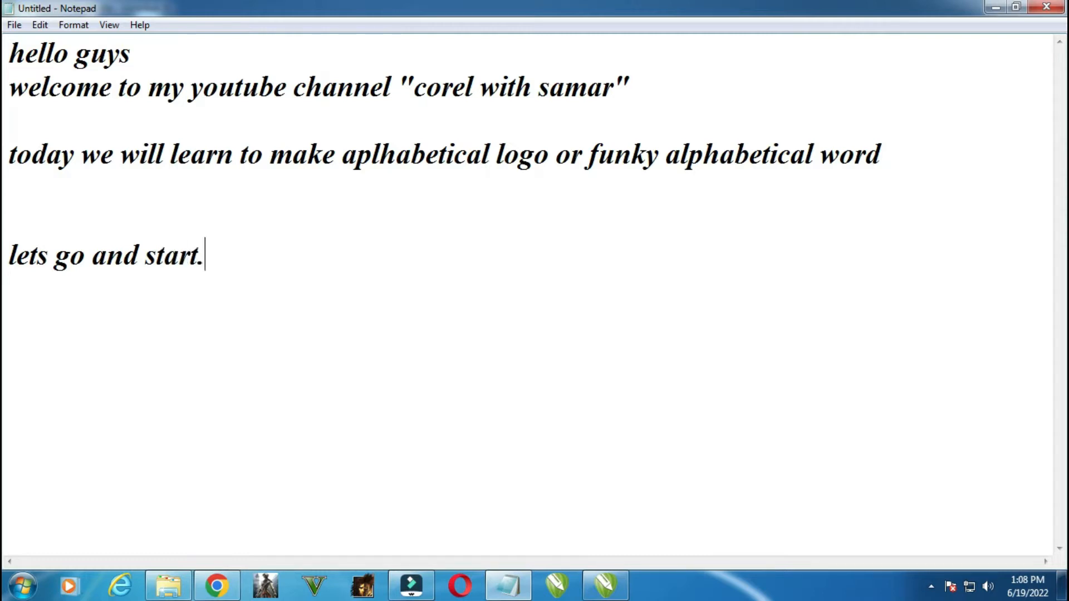
type("...........")
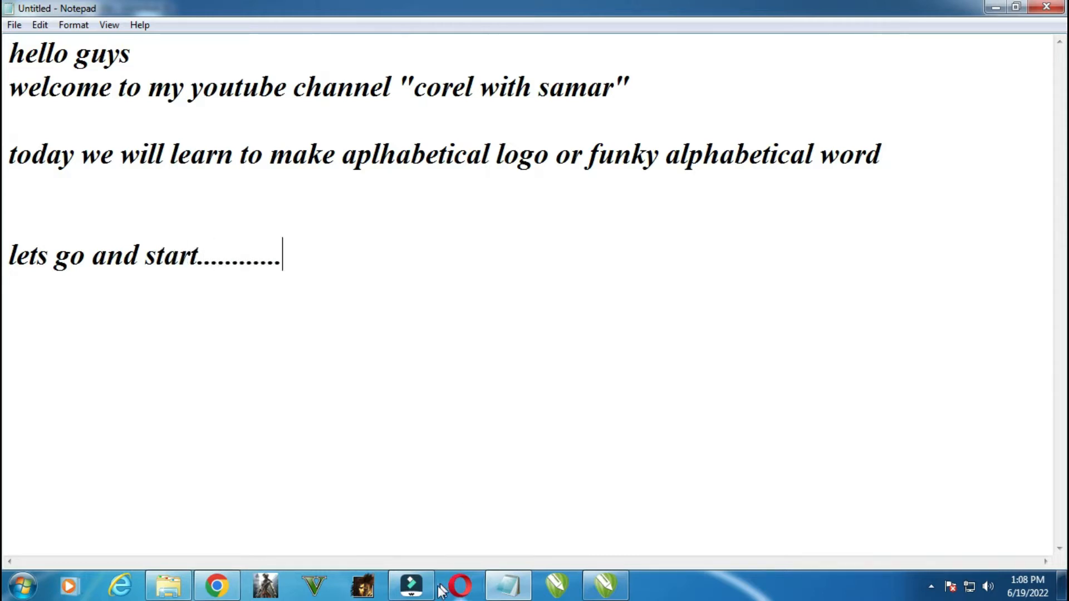
Switch to CorelDRAW and import petal-plant-stem-flowering-monochrome-photography.jpg from Downloads, placing it at its original size.
left_click(429, 587)
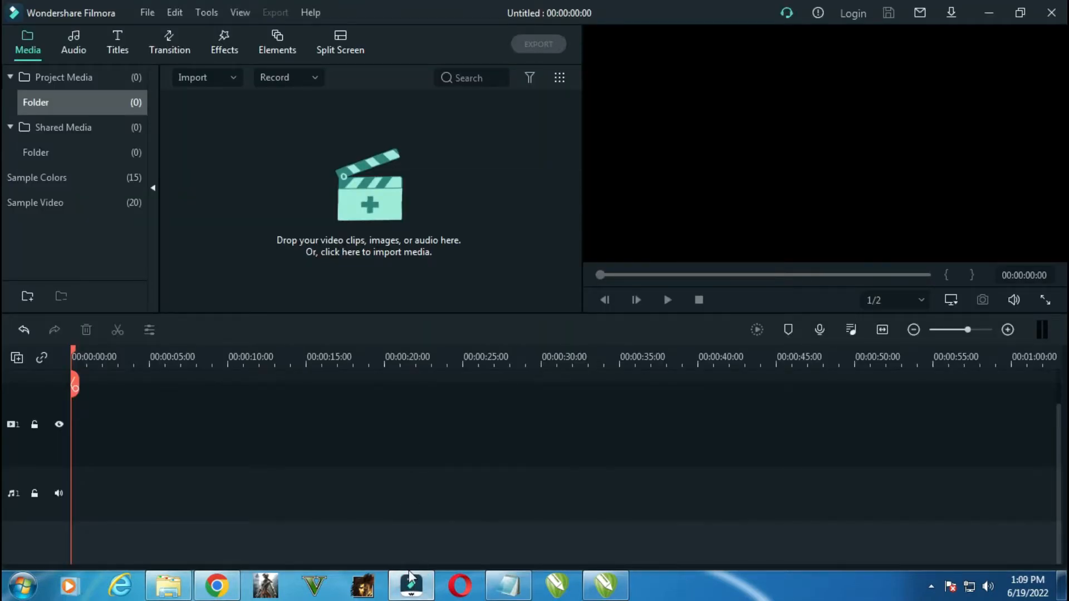
left_click(606, 585)
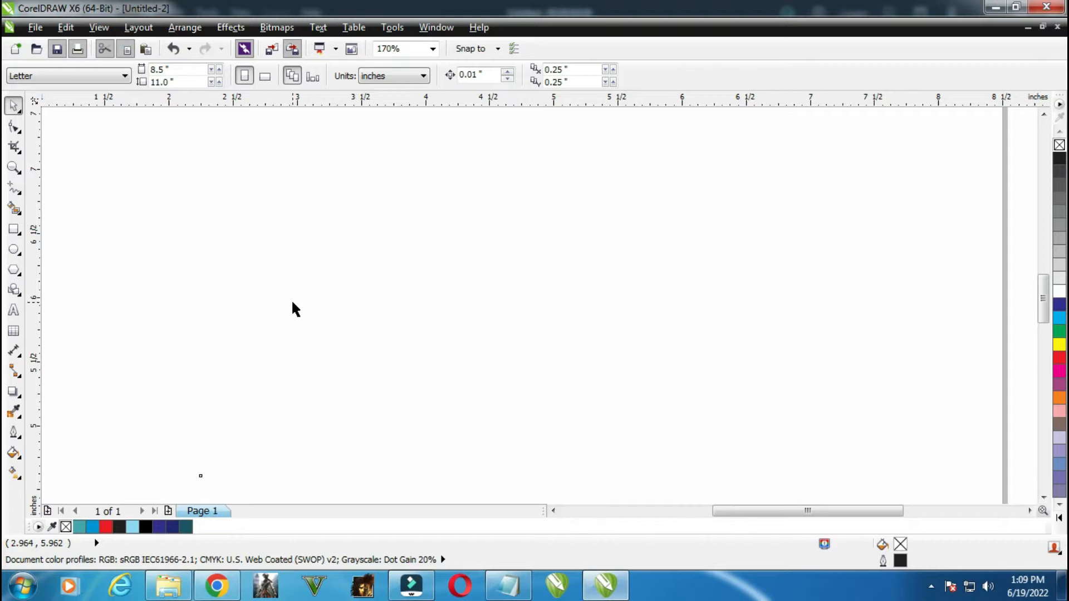
left_click(127, 255)
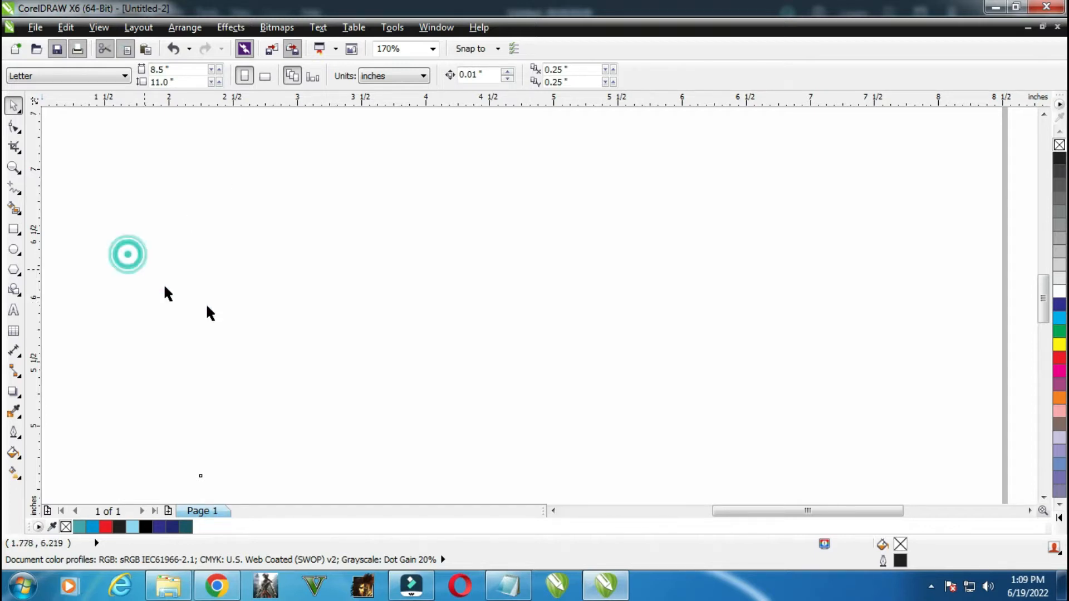
key("ctrl+i")
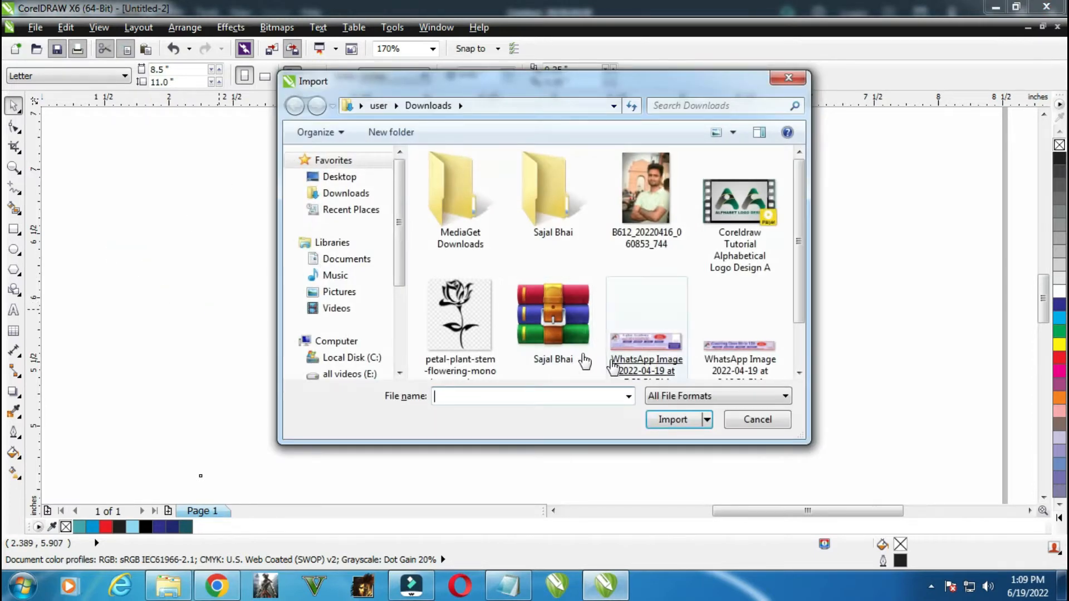
double_click(459, 315)
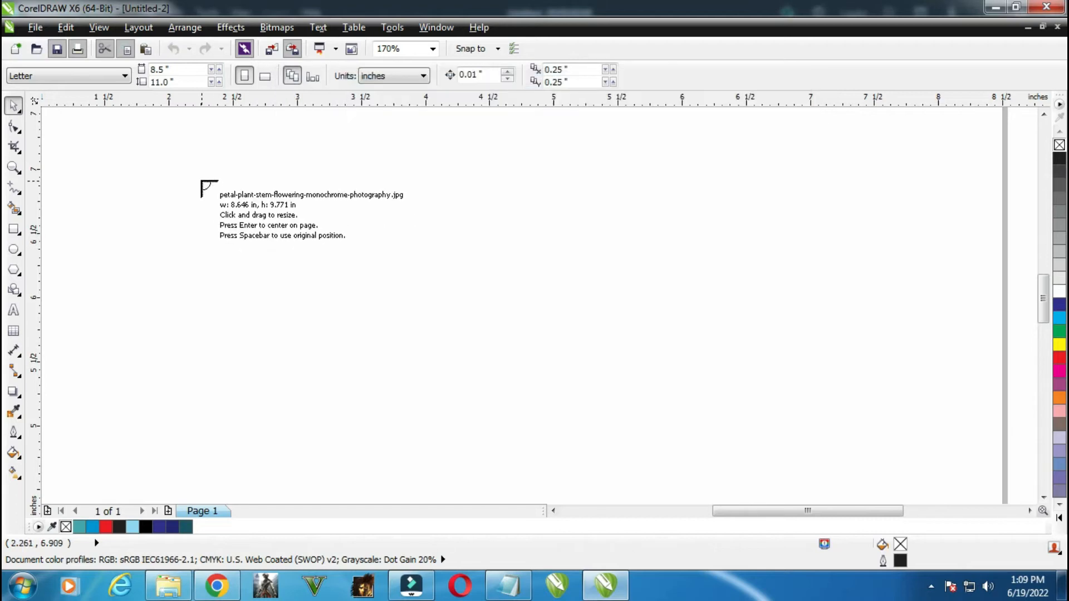
left_click(199, 178)
left_click(529, 396)
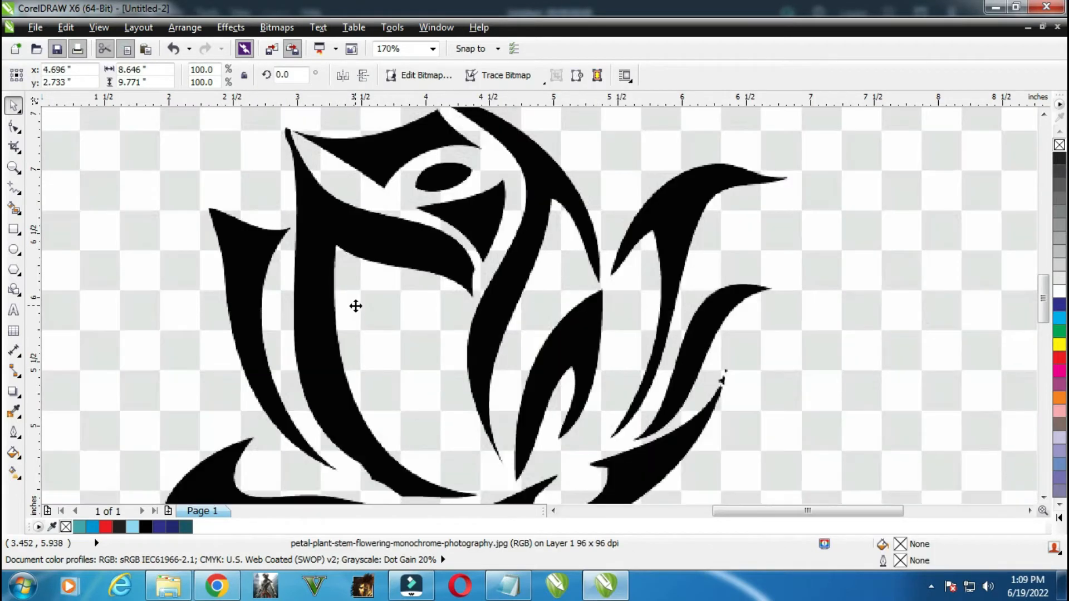
Convert the rose bitmap to vector shapes with an outline trace for line art, removing the background and keeping the original image.
key("shift+F2")
right_click(536, 376)
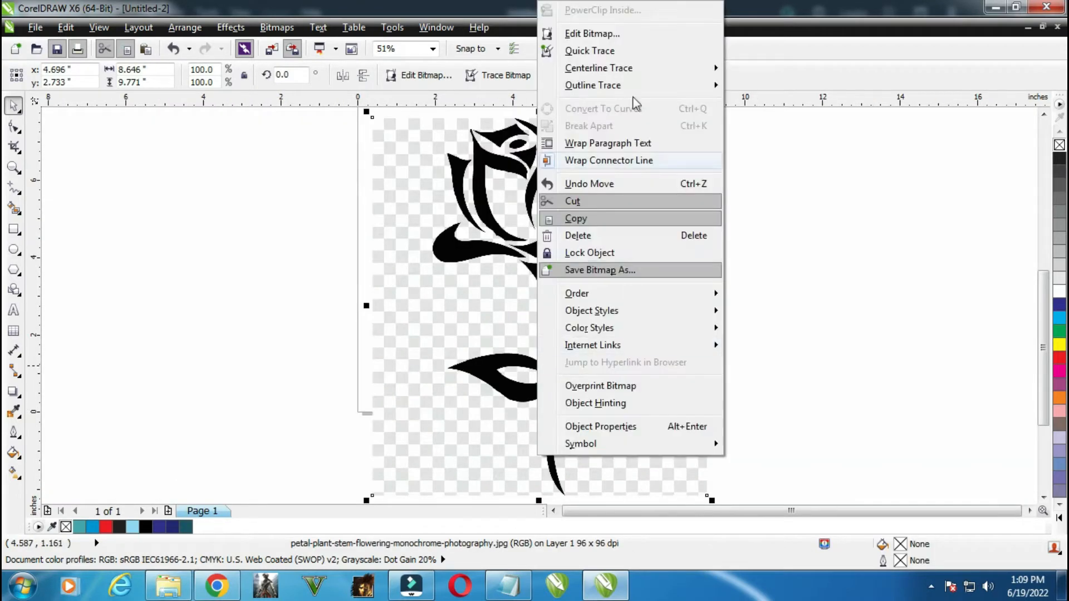
mouse_move(624, 86)
left_click(761, 90)
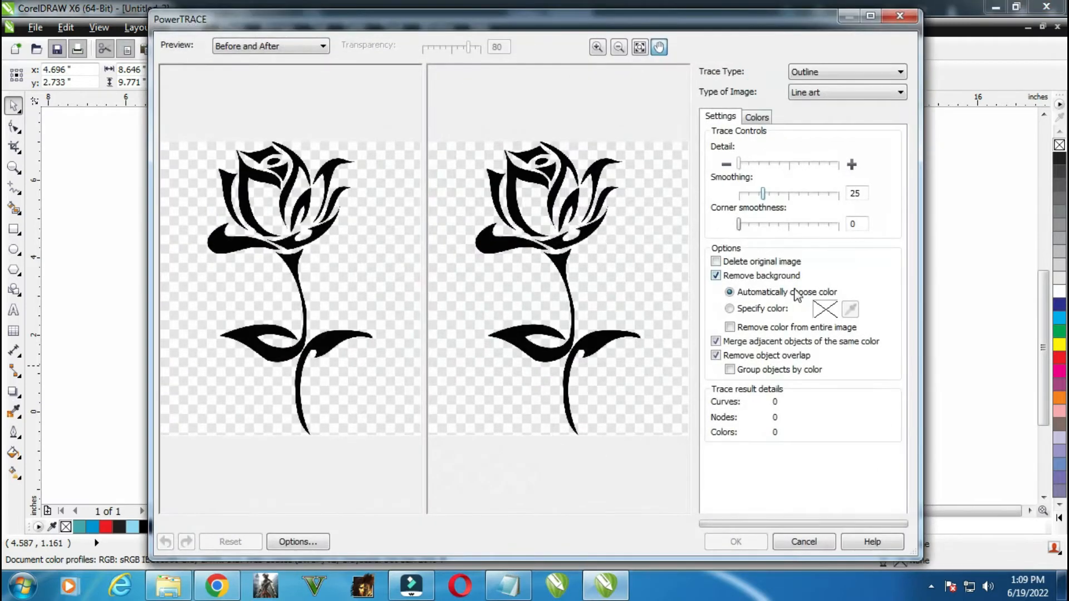
left_click(747, 538)
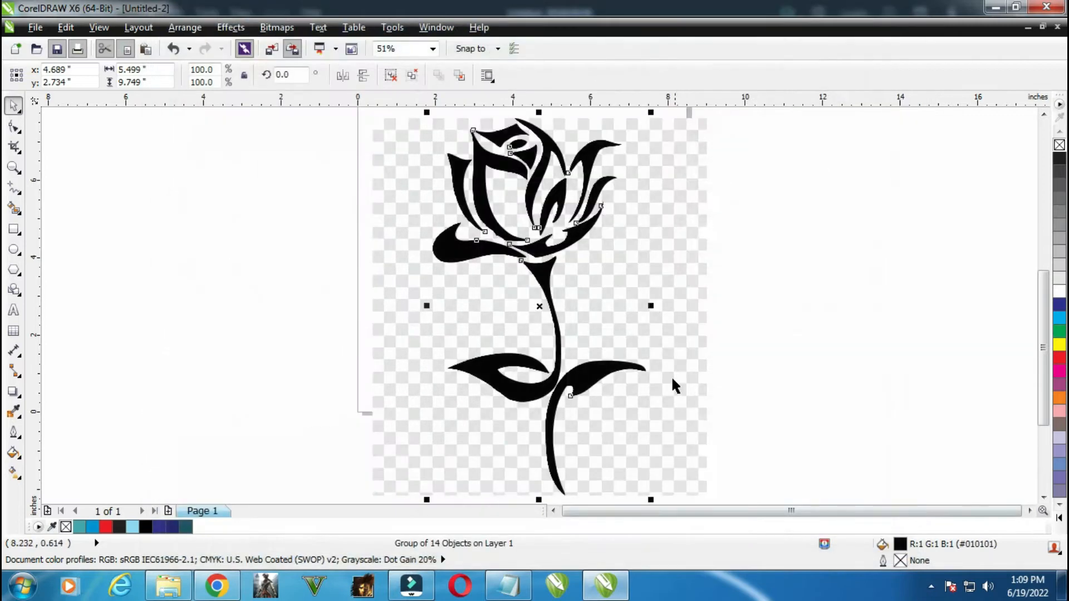
Shift the original rose bitmap away from the traced copy and delete the bitmap.
left_click(564, 304)
left_click_drag(669, 301, 774, 296)
left_click(467, 241)
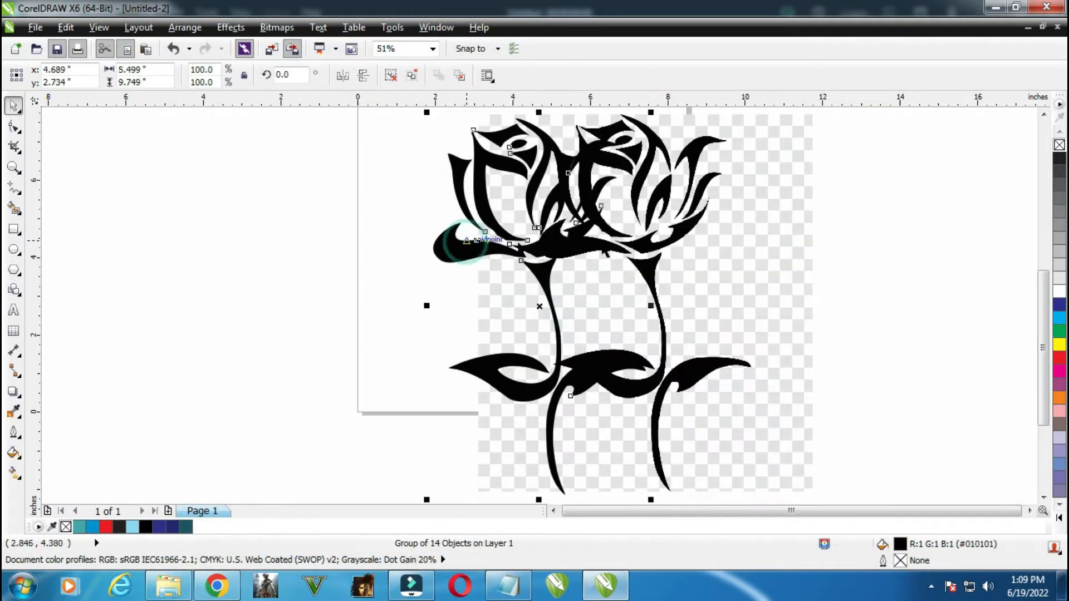
left_click(646, 238)
key("Delete")
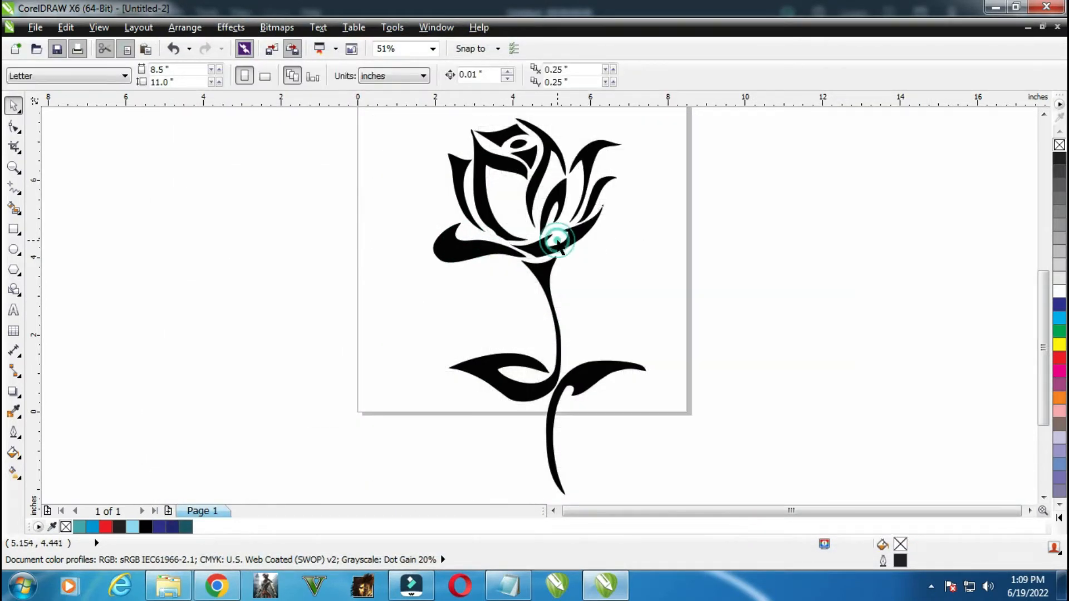
Resize the traced rose group to a width of 2 inches with its proportions locked.
left_click(536, 248)
left_click_drag(536, 247, 556, 257)
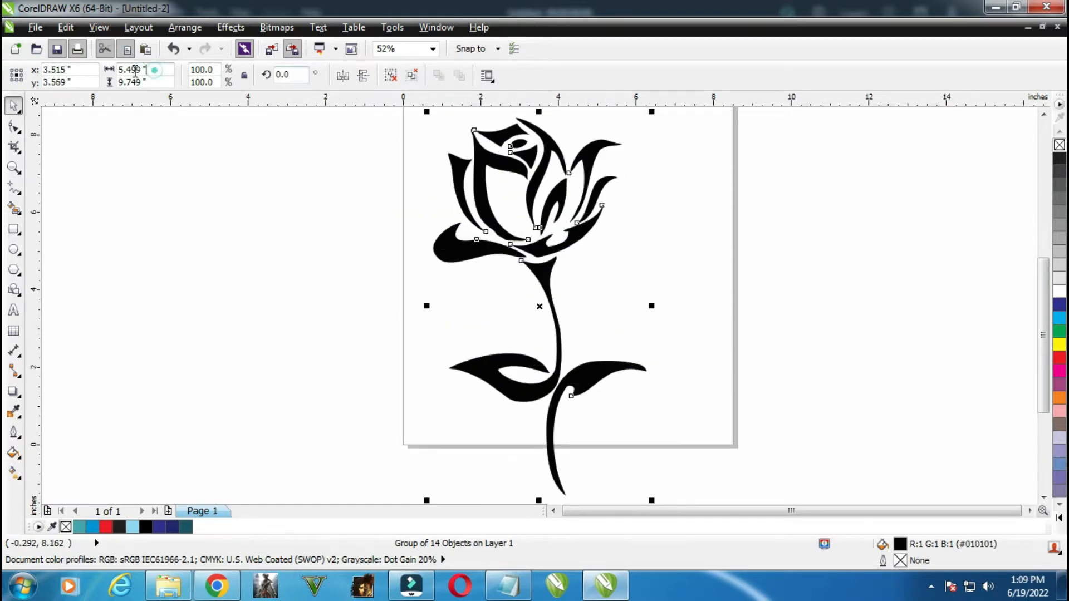
double_click(135, 70)
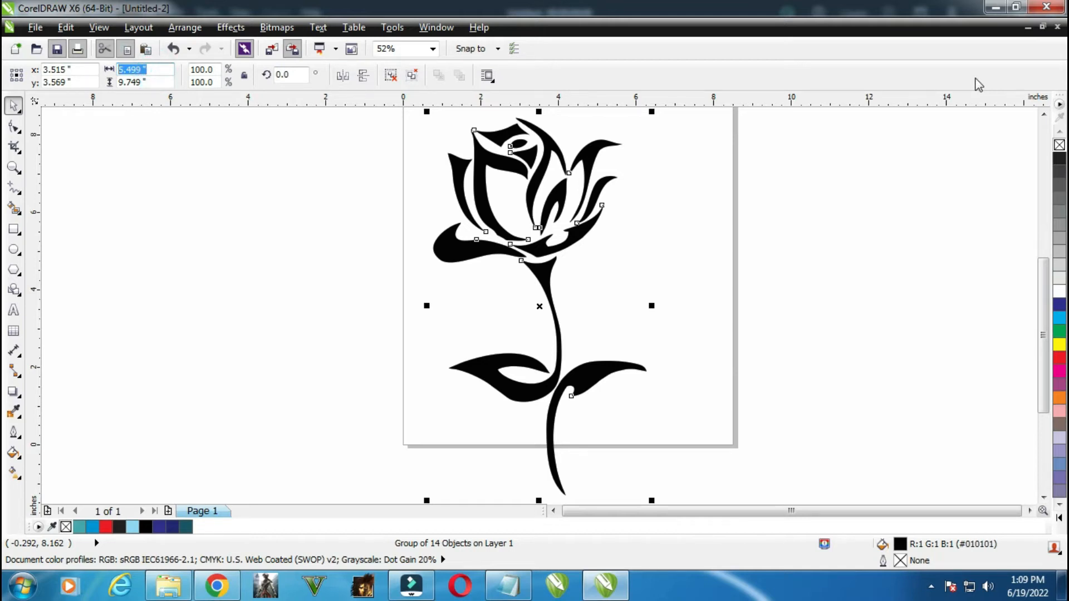
left_click(244, 75)
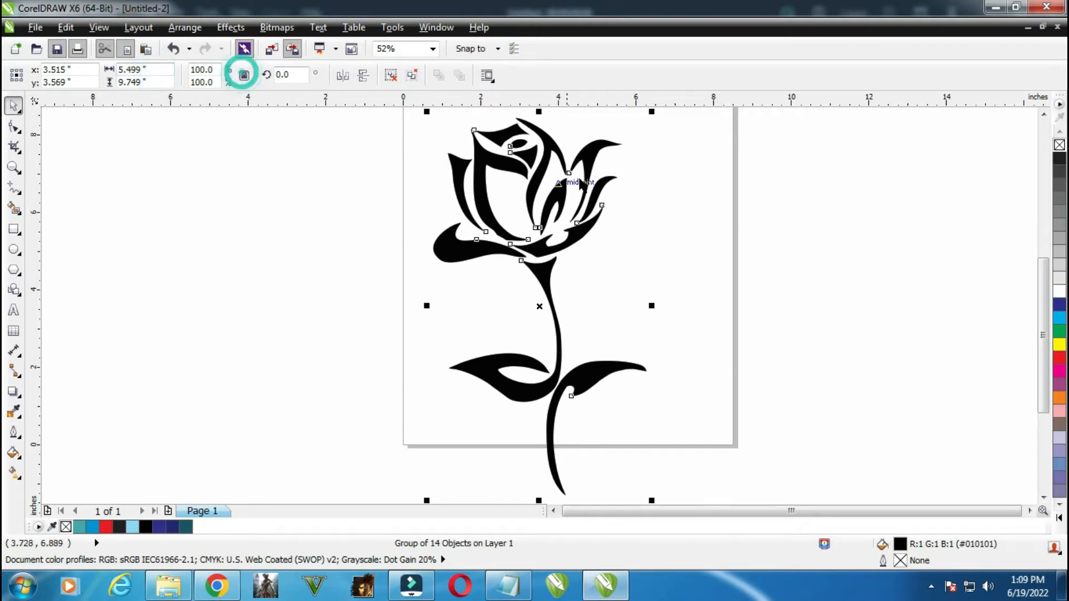
double_click(167, 68)
type("2")
key("Return")
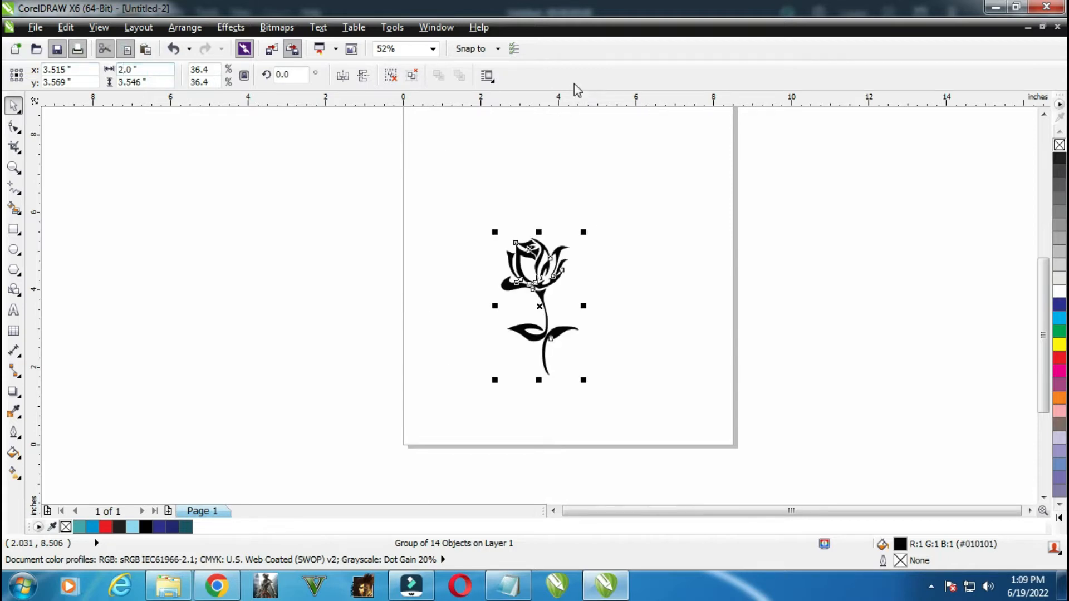
Move the small rose sideways toward the page's left edge.
key("shift+F2")
left_click(459, 303)
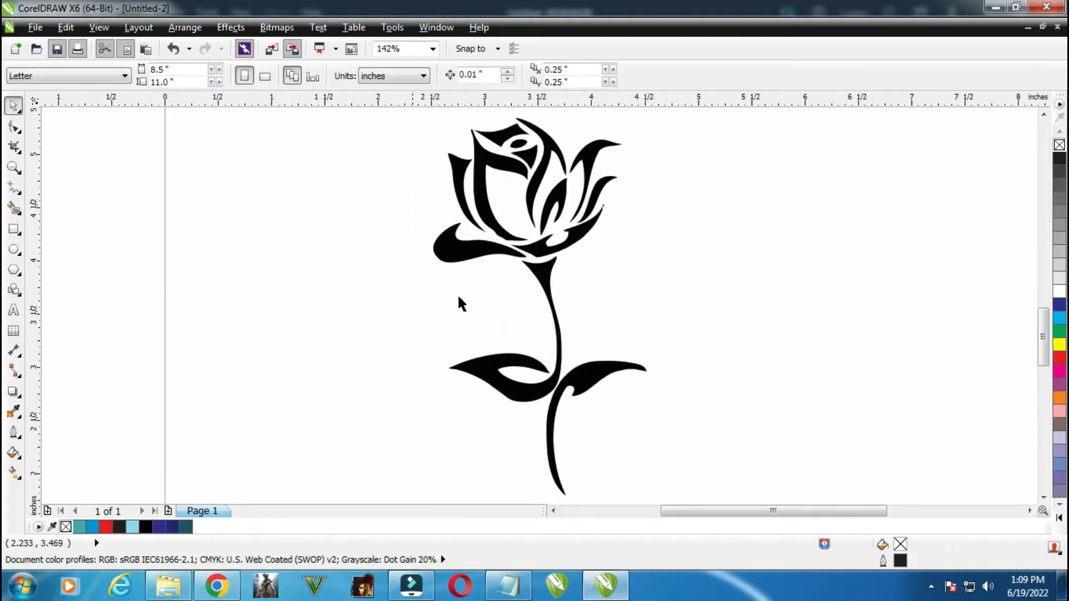
left_click_drag(486, 249, 325, 280)
key("shift+F2")
scroll(455, 277, "down", 3)
left_click(577, 248)
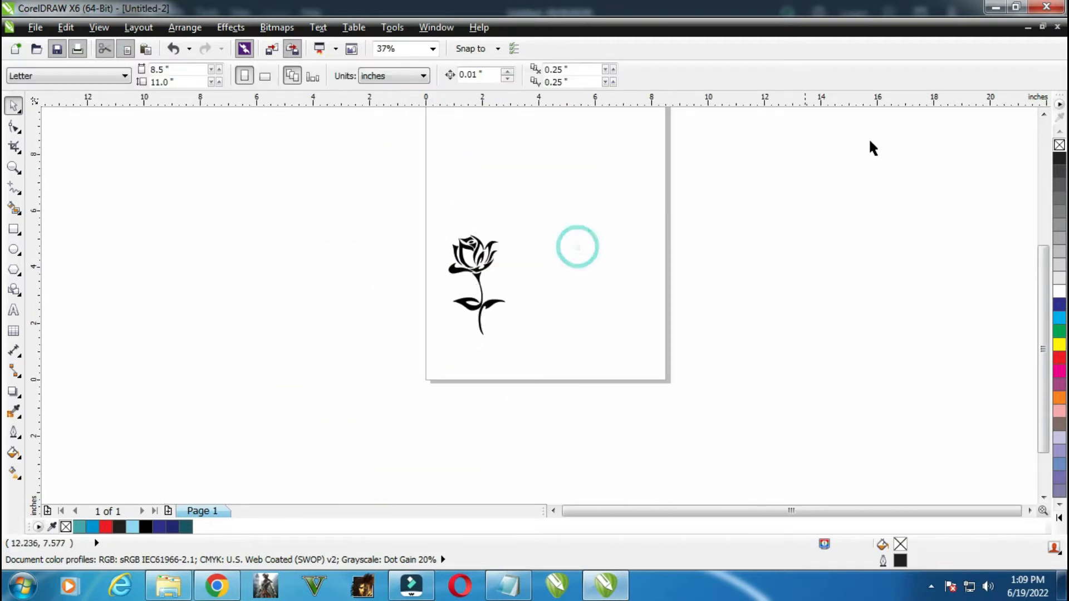
Center the rose group on the page and deselect it.
left_click(483, 294)
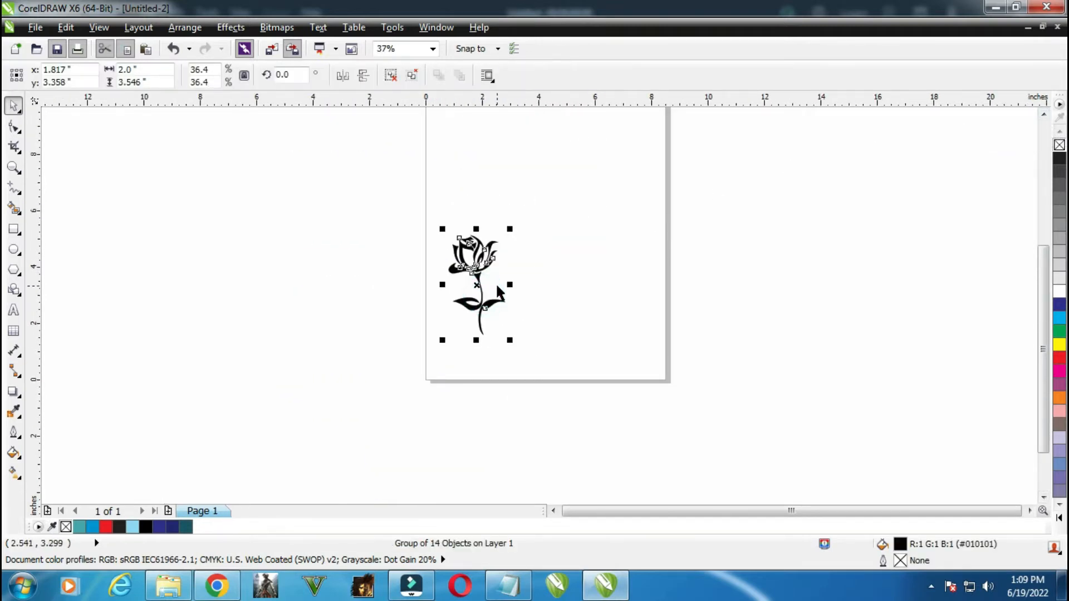
key("p")
key("shift+F2")
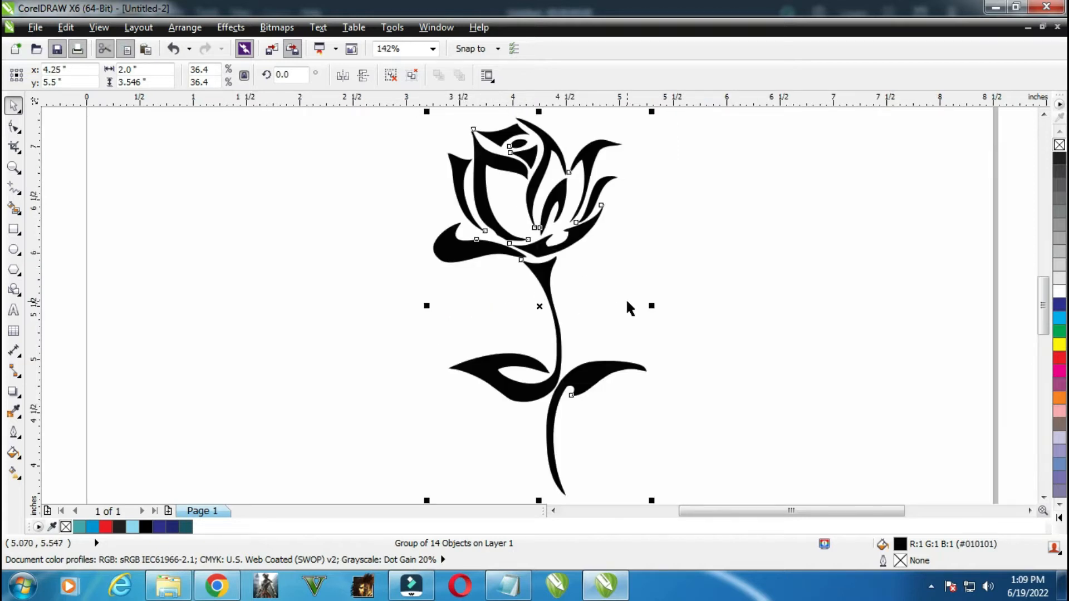
left_click(729, 276)
Add an artistic text letter "P" in Arial left of the rose and enlarge it to about 1.2 by 1.6 inches.
left_click(13, 310)
left_click(175, 295)
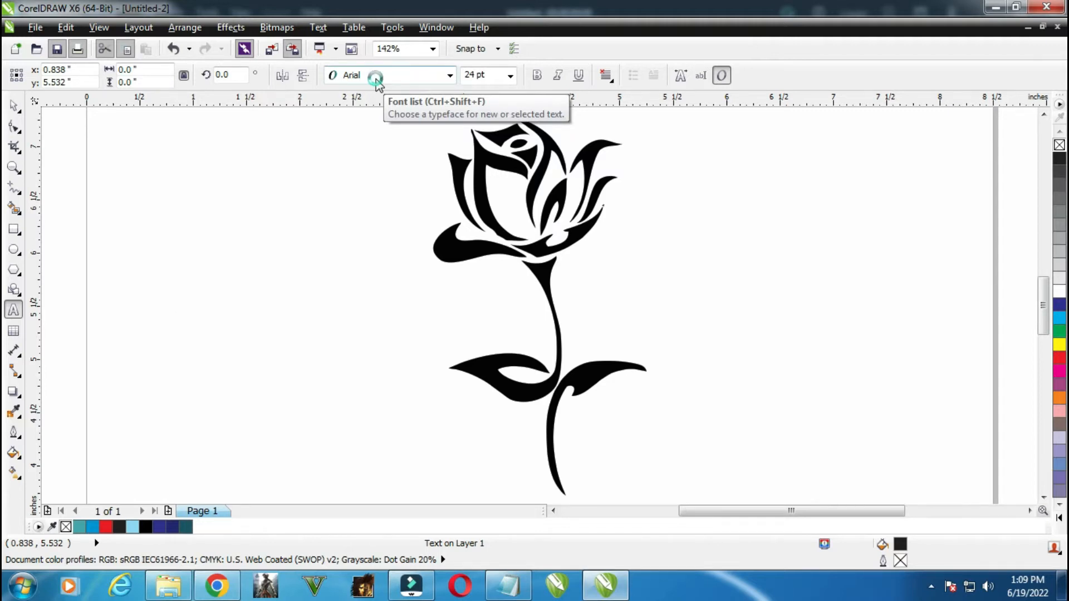
type("P")
left_click(13, 106)
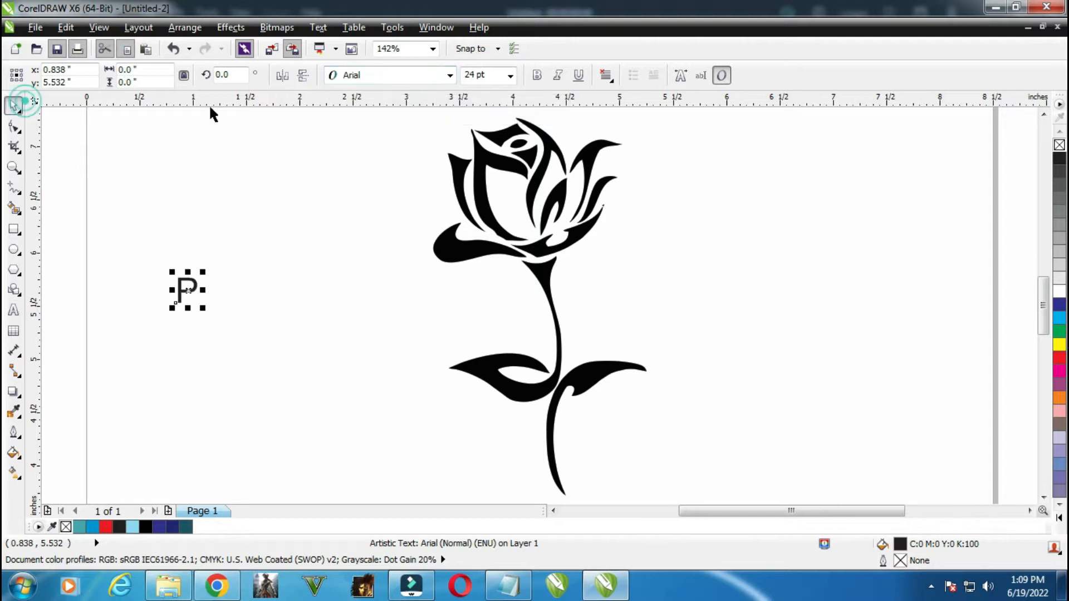
left_click_drag(205, 310, 339, 451)
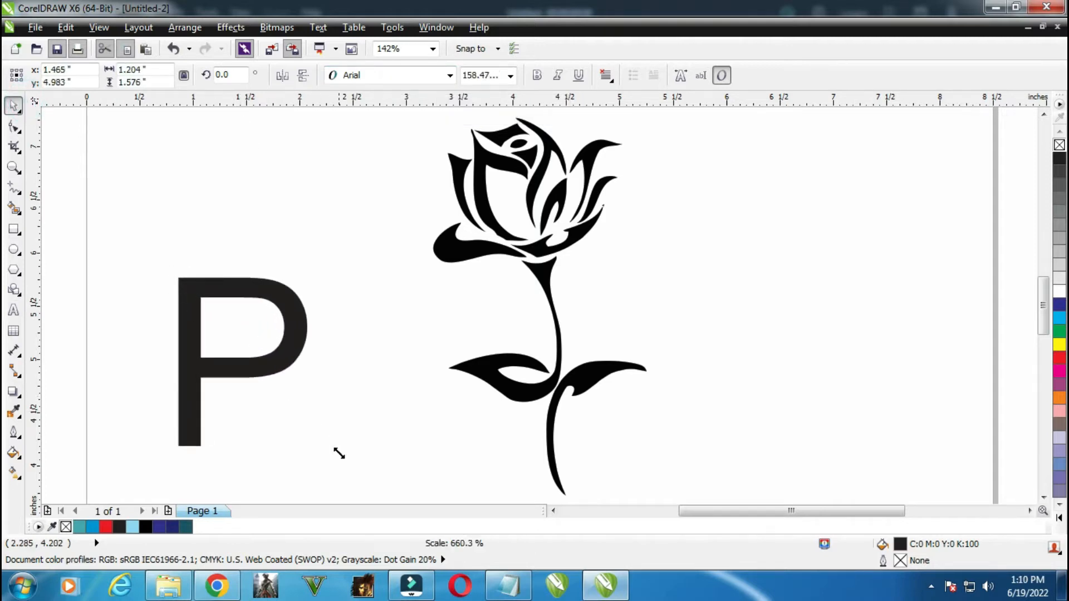
Enlarge the letter P to about 1.8 by 2.4 inches, make it bold and place it against the flower.
left_click_drag(287, 369, 287, 331)
left_click_drag(289, 263, 295, 281)
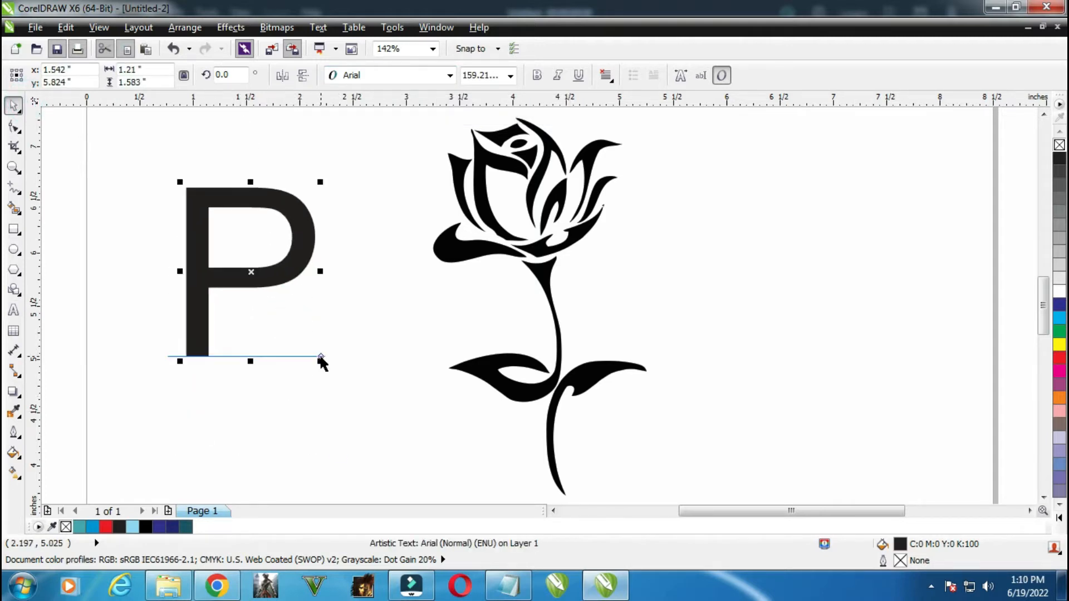
left_click(321, 357)
left_click(286, 276)
left_click_drag(319, 363, 389, 446)
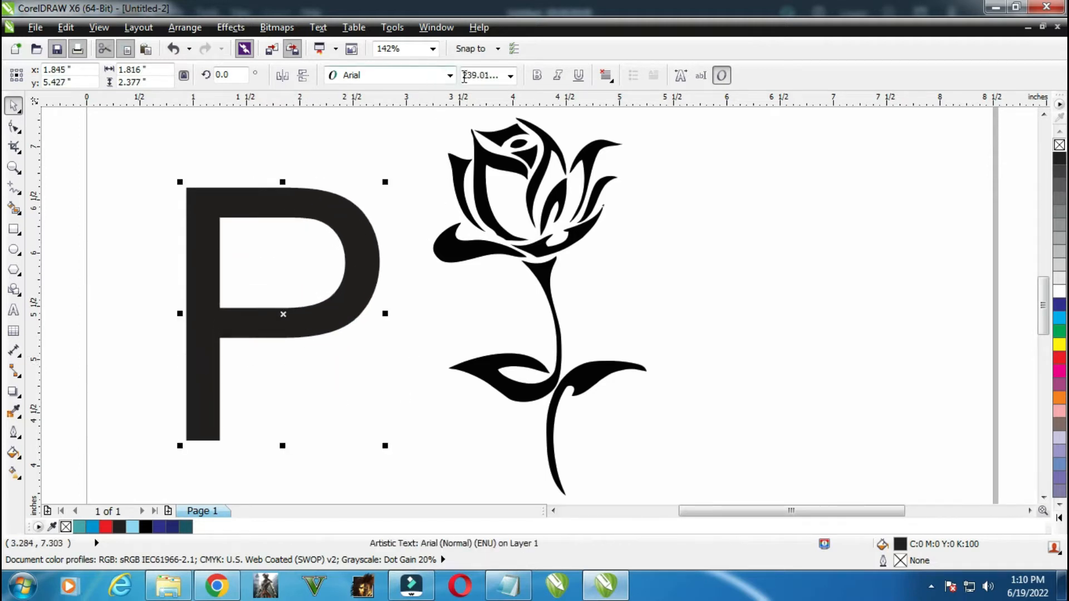
left_click(539, 76)
left_click_drag(345, 198, 401, 177)
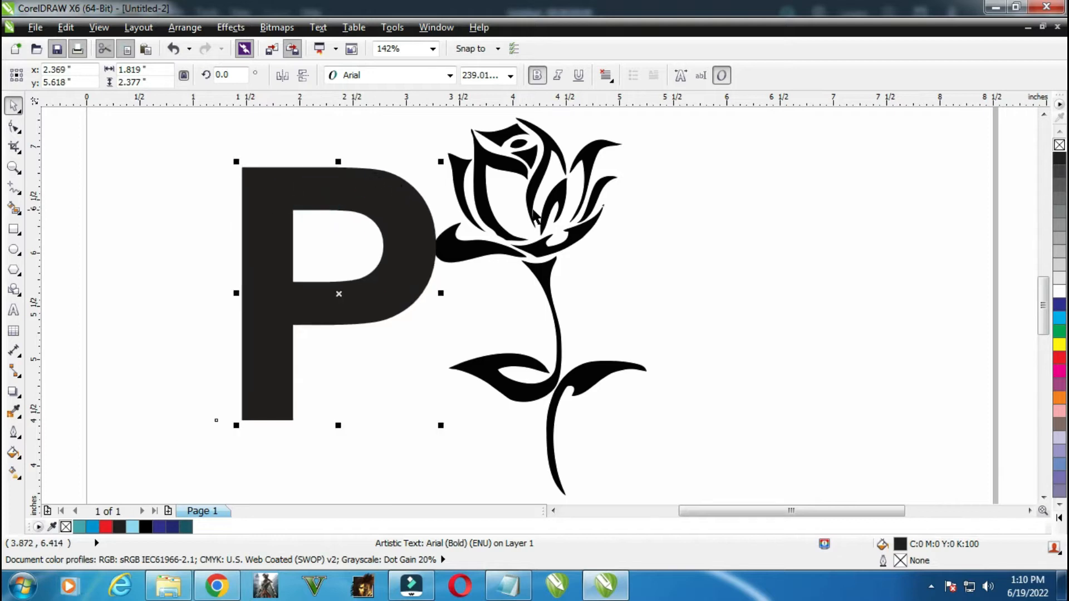
Fill the rose group with blue (C:100 M:100 Y:0 K:0) and shrink it proportionally to about 1.28 by 2.28 inches.
left_click(533, 211)
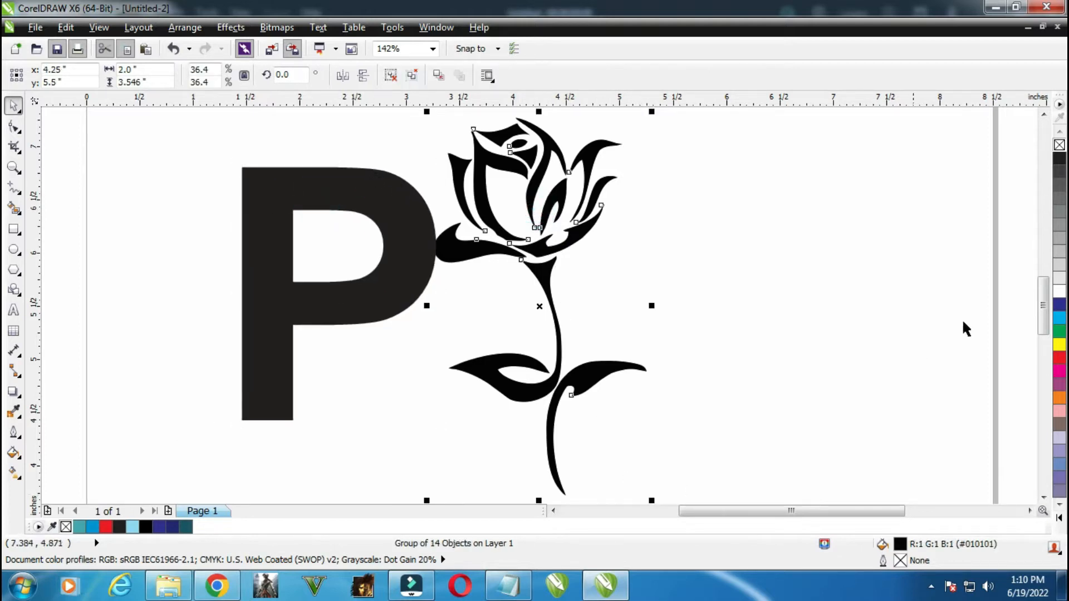
left_click(1060, 304)
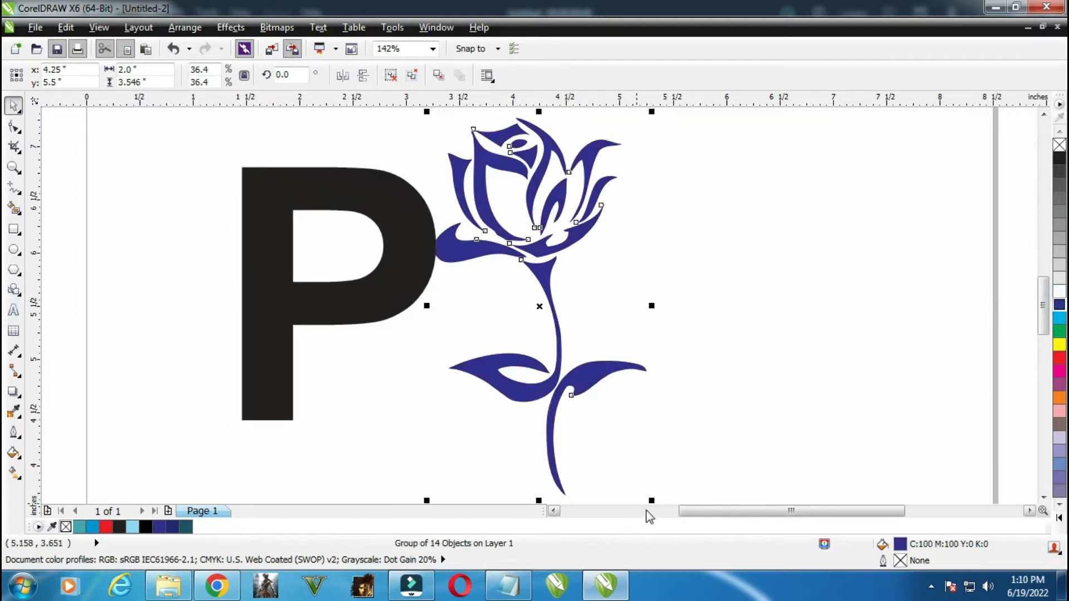
left_click_drag(654, 503, 574, 365)
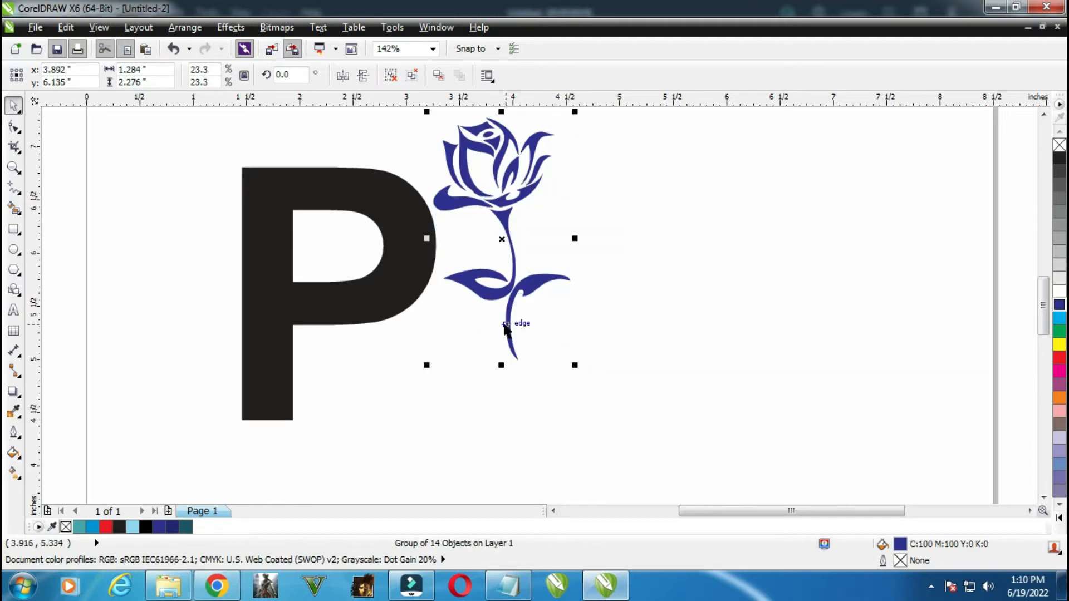
Move the rose onto the P's vertical stroke, with the stem tip near the stroke's lower right corner.
left_click_drag(505, 329, 283, 391)
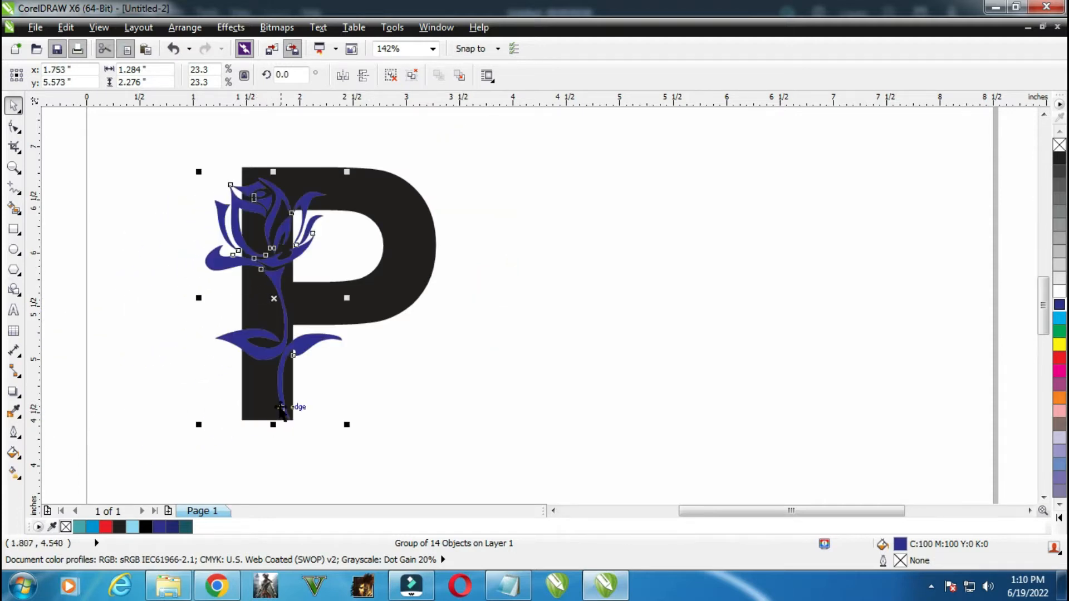
scroll(284, 407, "up", 5)
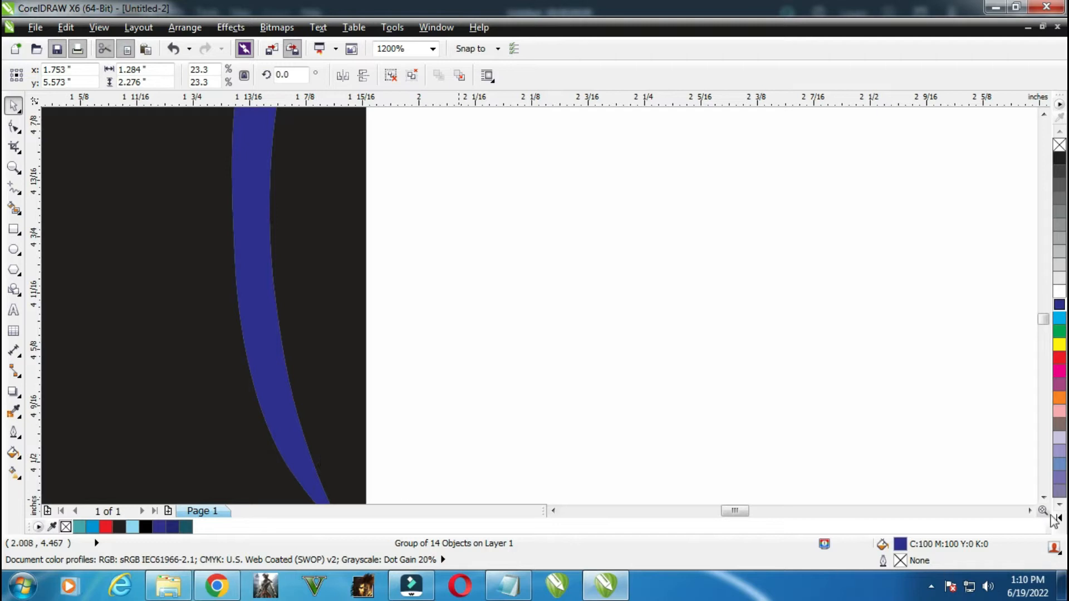
left_click(1044, 497)
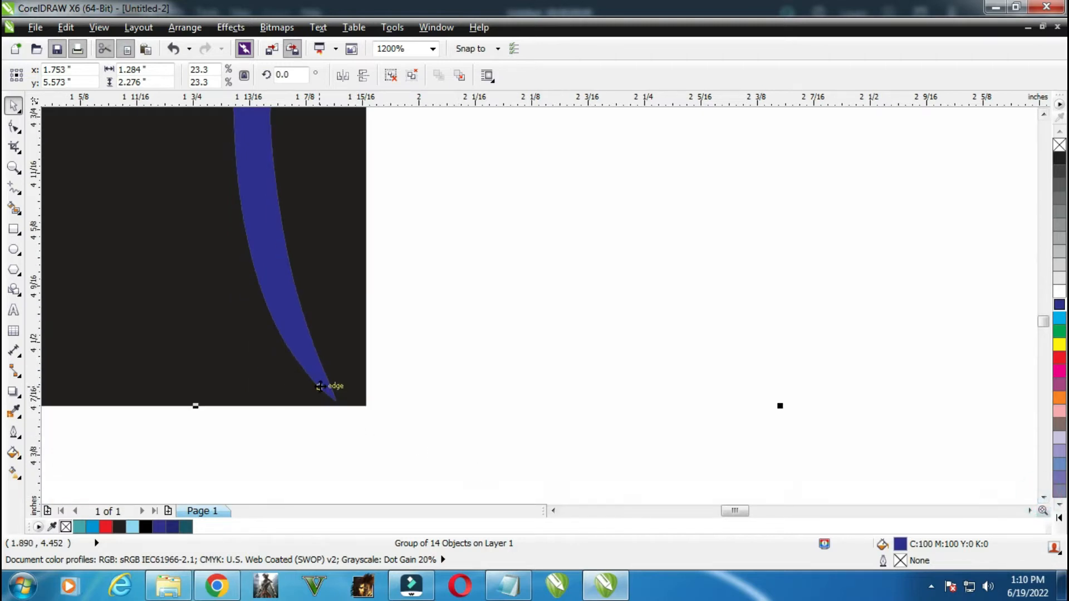
left_click_drag(321, 386, 350, 393)
Enlarge the rose proportionally to about 1.34 by 2.37 inches from its upper left corner and deselect it.
key("F4")
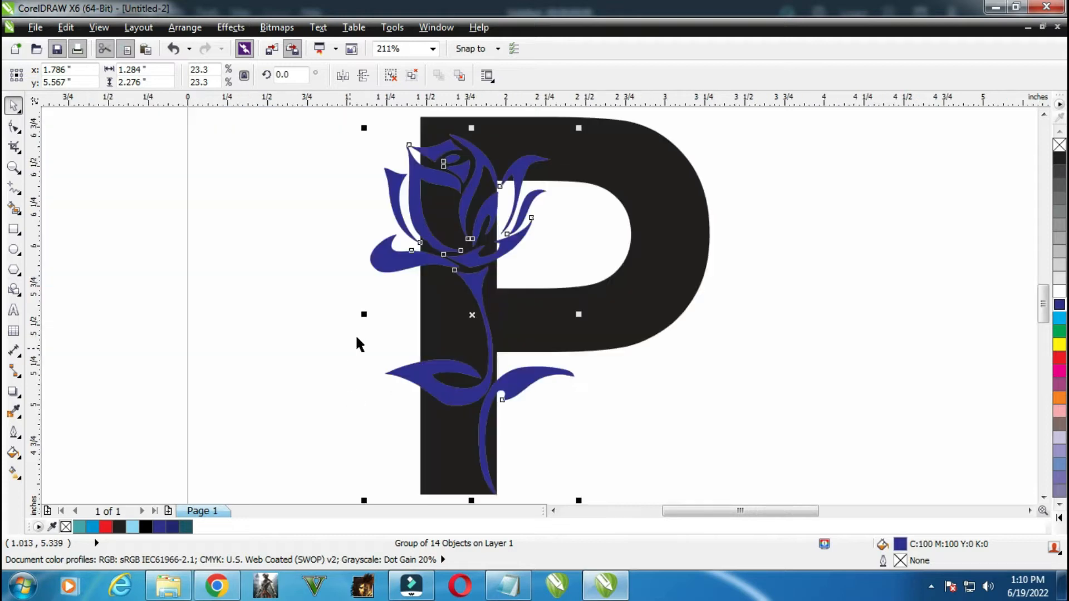
scroll(427, 113, "up", 2)
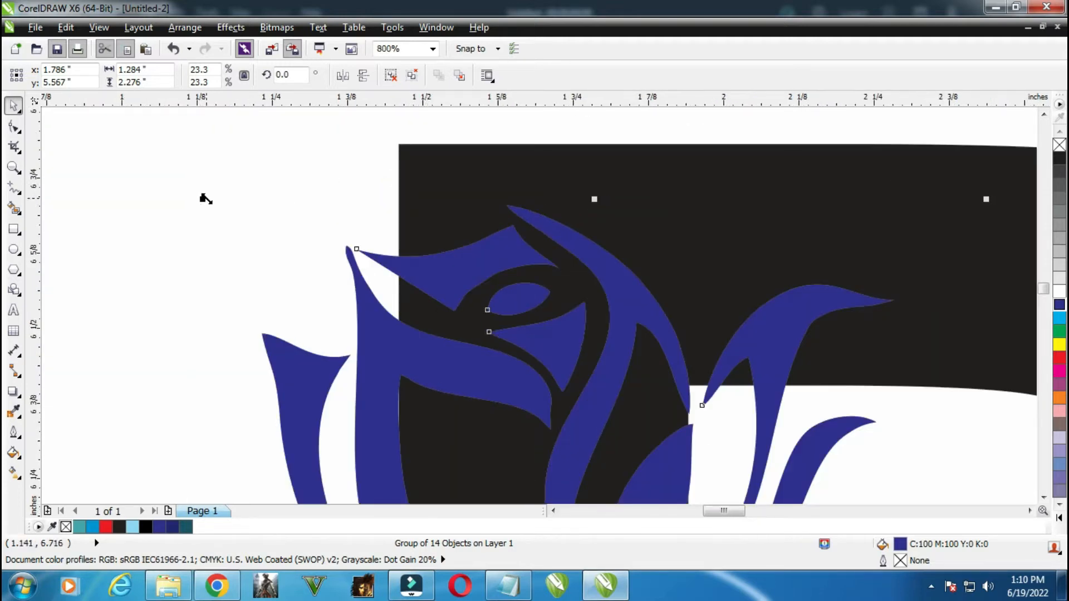
left_click_drag(206, 199, 137, 137)
left_click(182, 231)
key("F4")
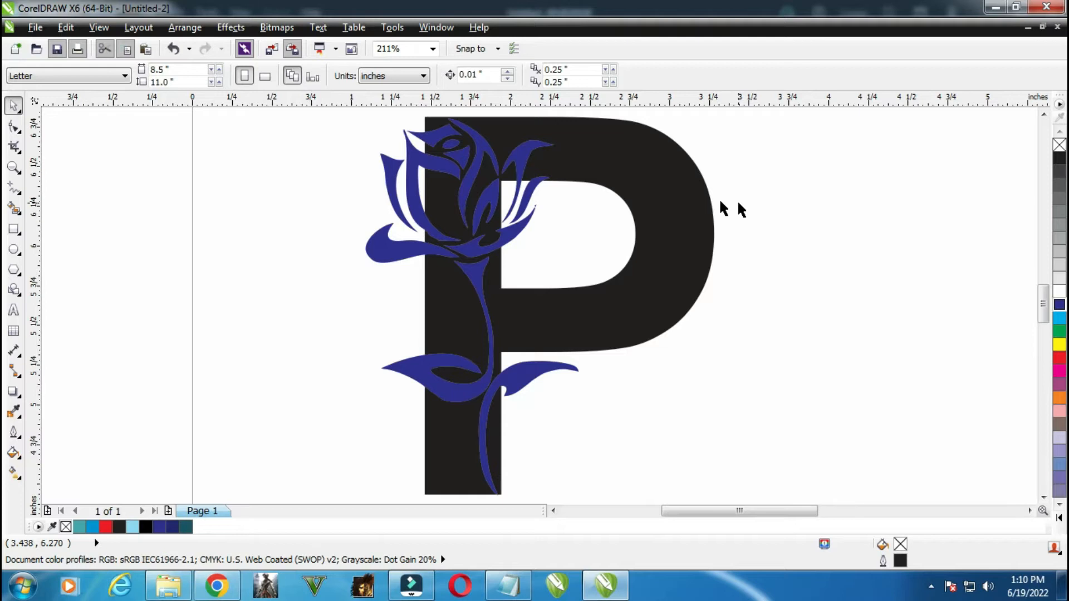
Select the rose group and activate the Contour tool.
left_click(467, 215)
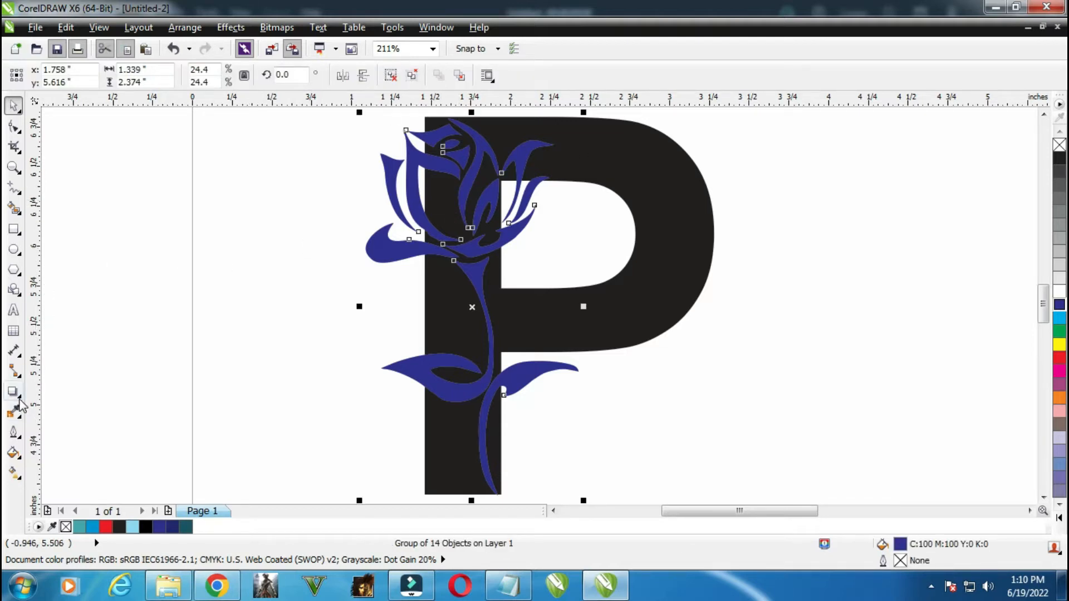
left_click(19, 404)
left_click(21, 403)
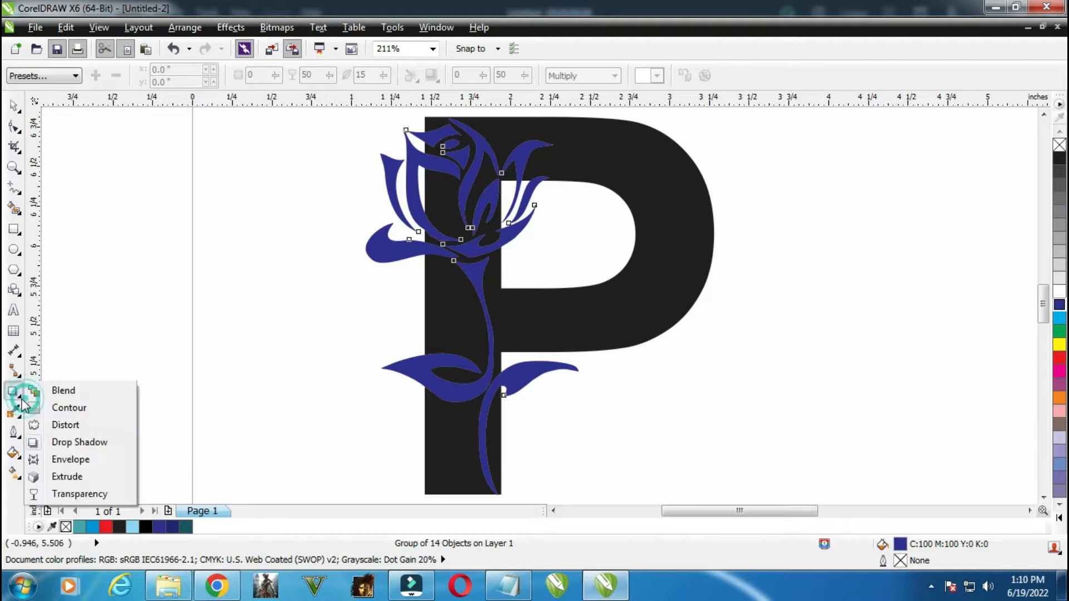
left_click(67, 408)
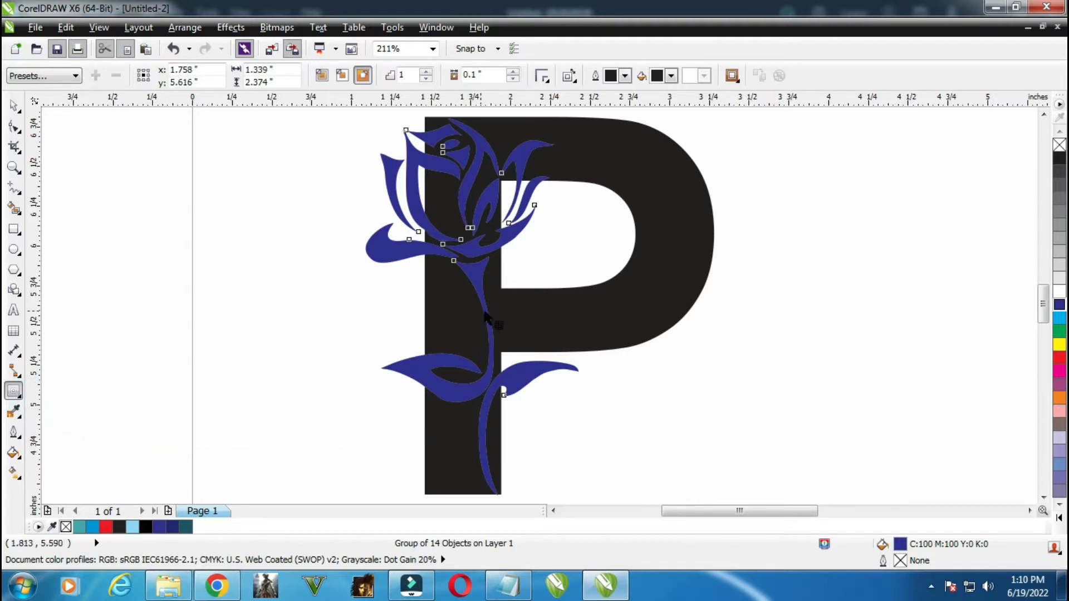
left_click(479, 310)
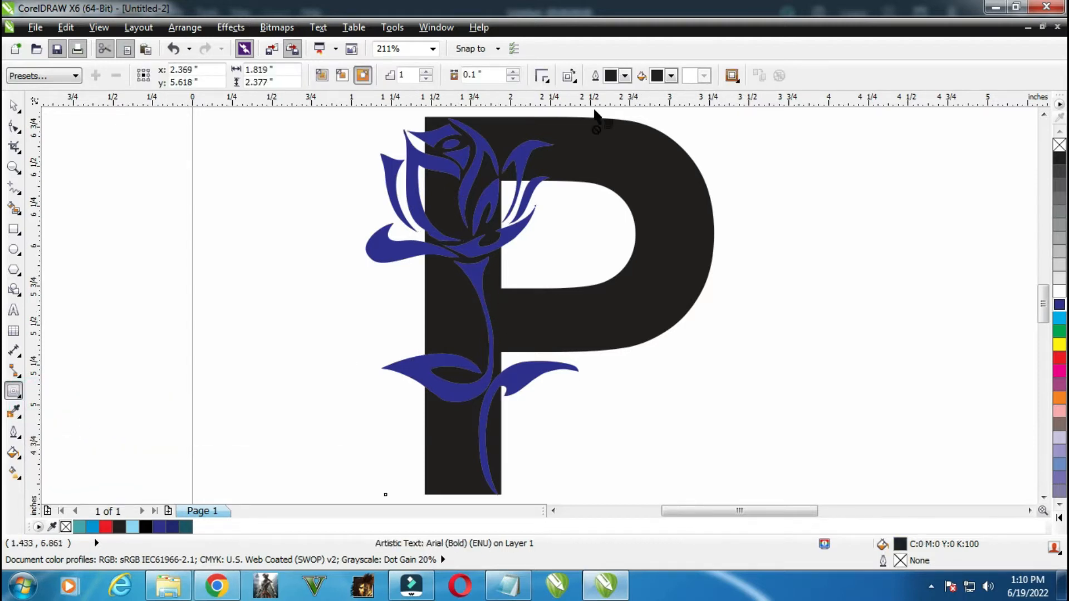
left_click(364, 76)
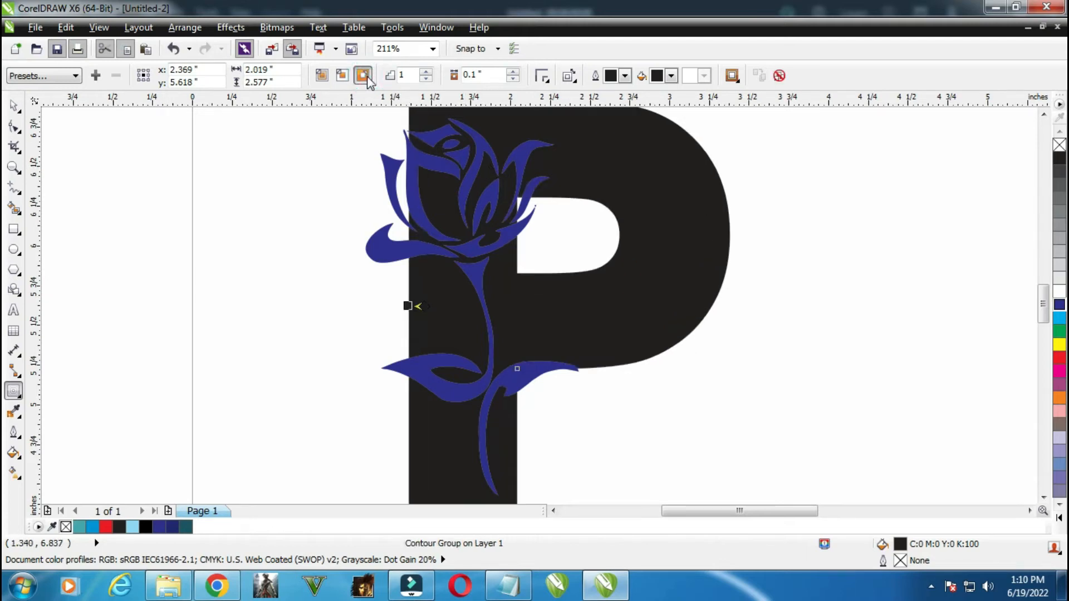
key("ctrl+z")
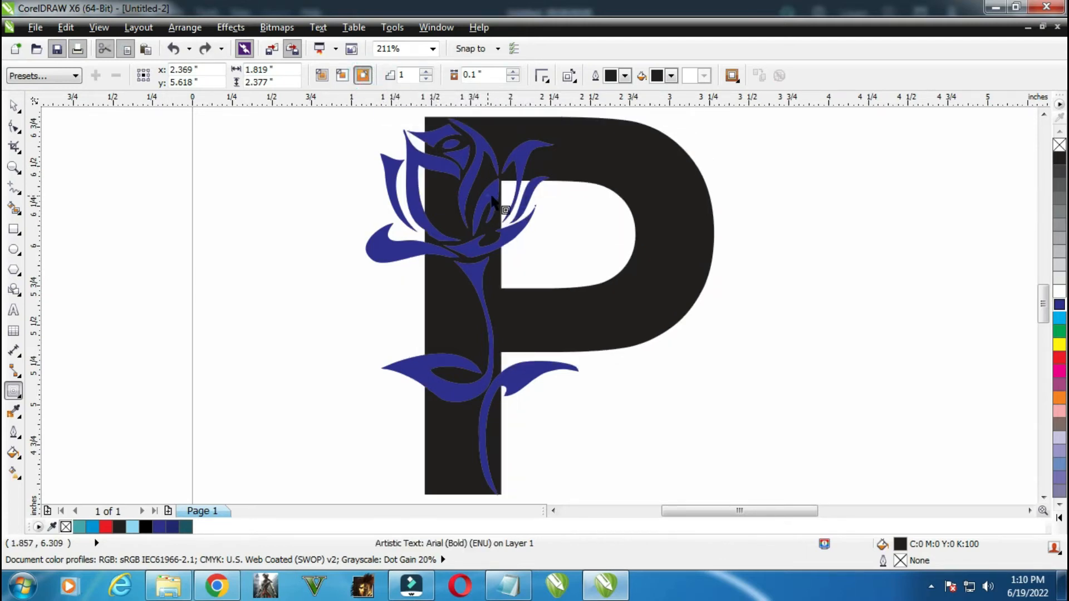
Apply a one-step outside contour to the rose group and set the contour's outline and fill colors to cyan.
left_click(489, 197)
left_click(363, 75)
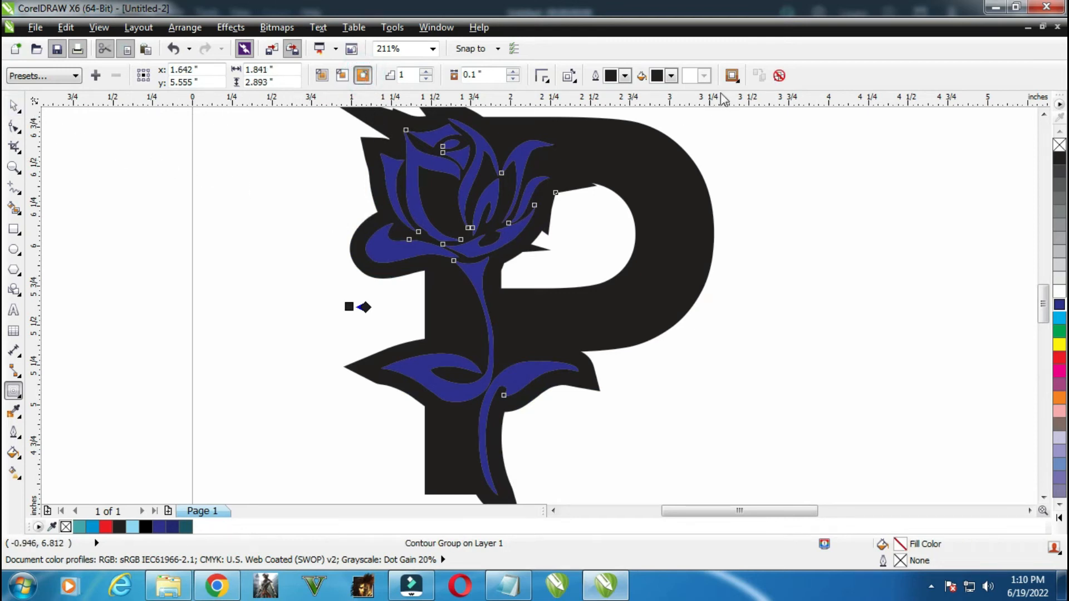
left_click(626, 76)
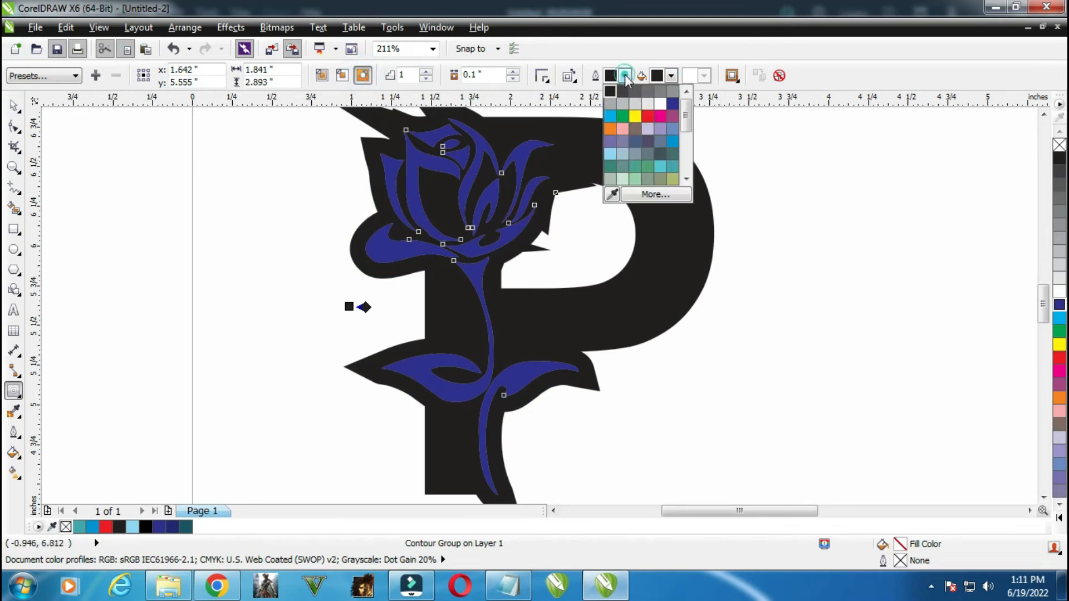
left_click(613, 117)
left_click(672, 76)
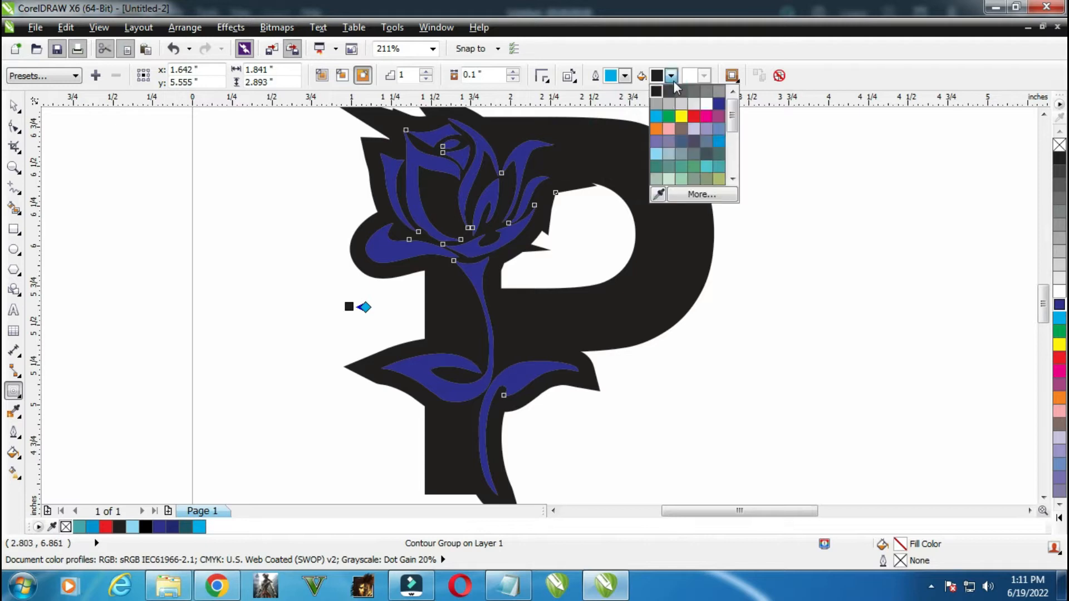
left_click(655, 112)
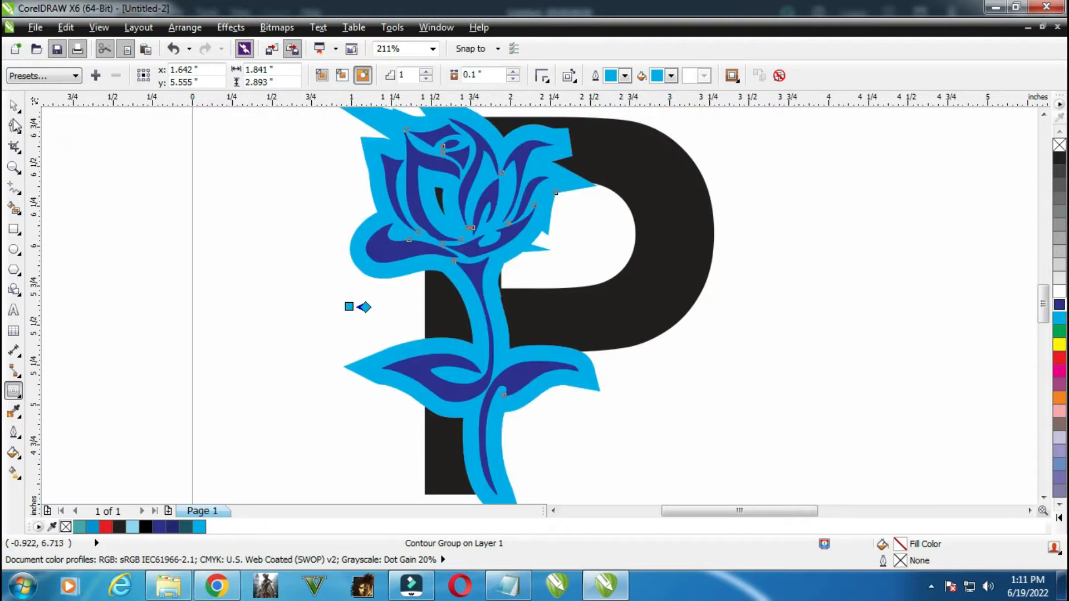
left_click(13, 106)
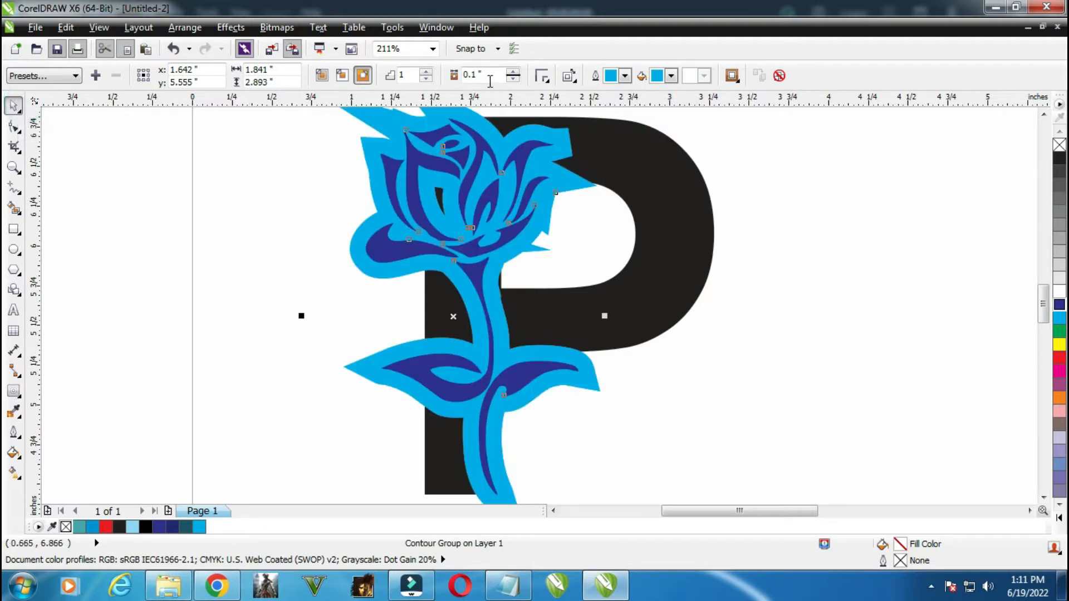
Set the rose contour's offset to 0.05 inches.
left_click(482, 76)
left_click_drag(476, 78, 466, 84)
type("0.05")
key("Return")
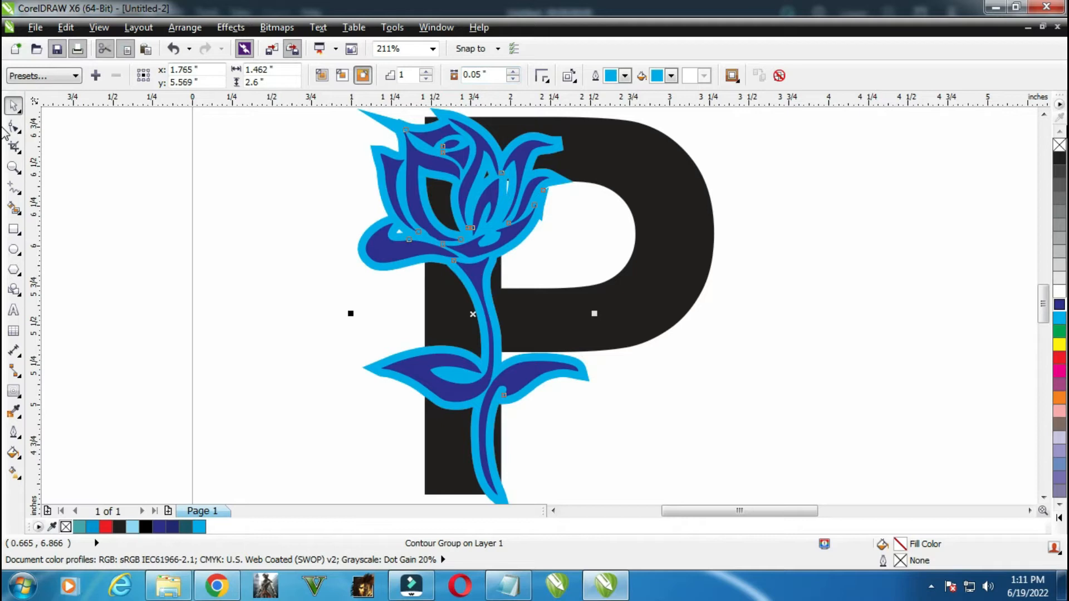
Reduce the rose contour's offset to 0.02 inches and deselect the artwork.
left_click_drag(489, 71, 464, 74)
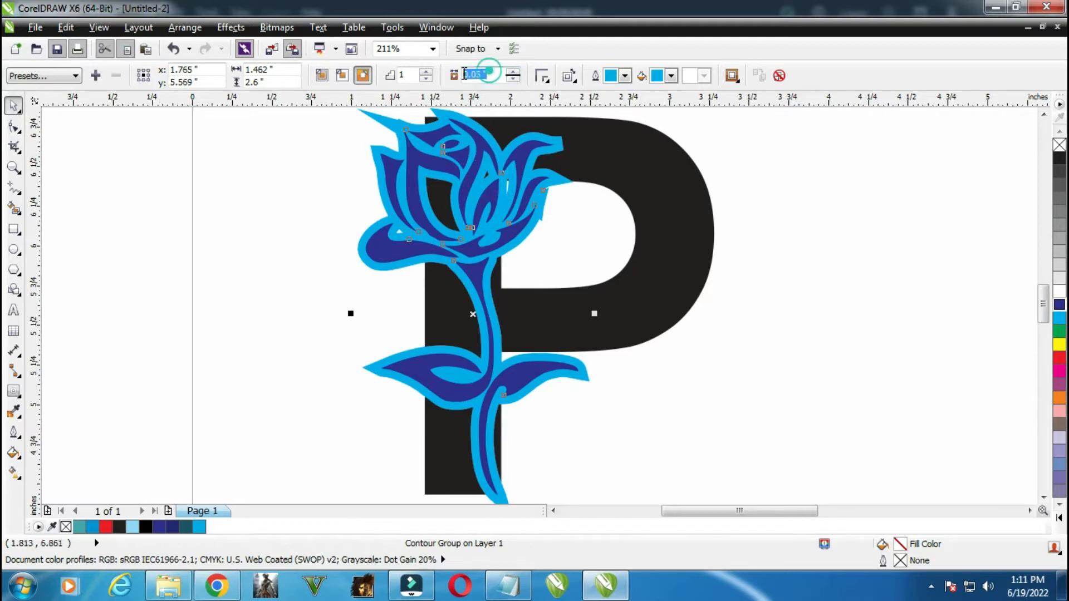
type("0.")
key("Return")
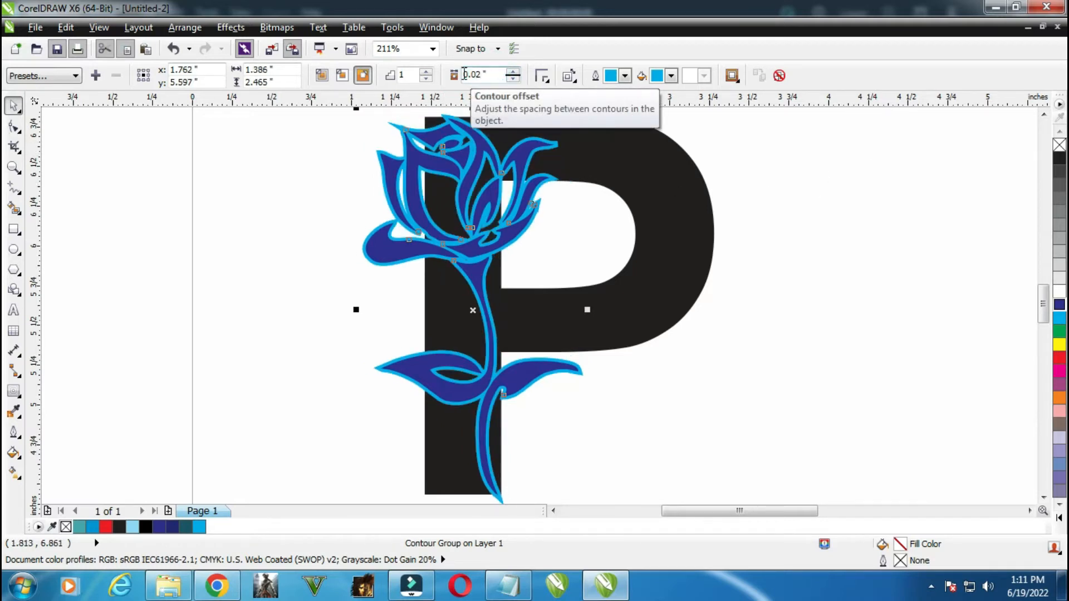
left_click(182, 204)
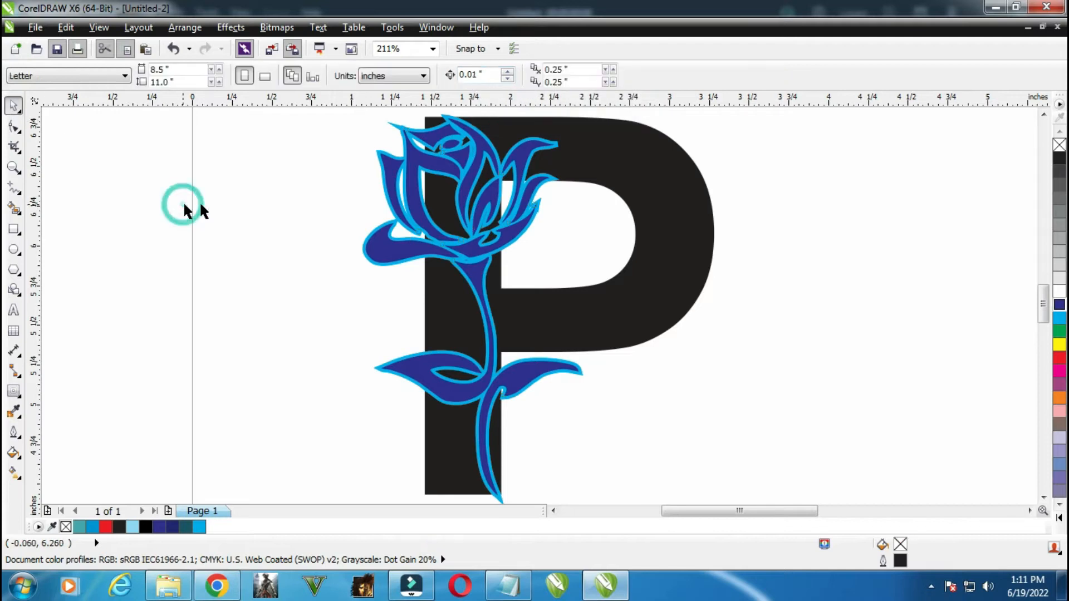
Use Smart Fill with a teal fill to fill the bowl area of the letter P outside the rose.
scroll(504, 187, "down", 1)
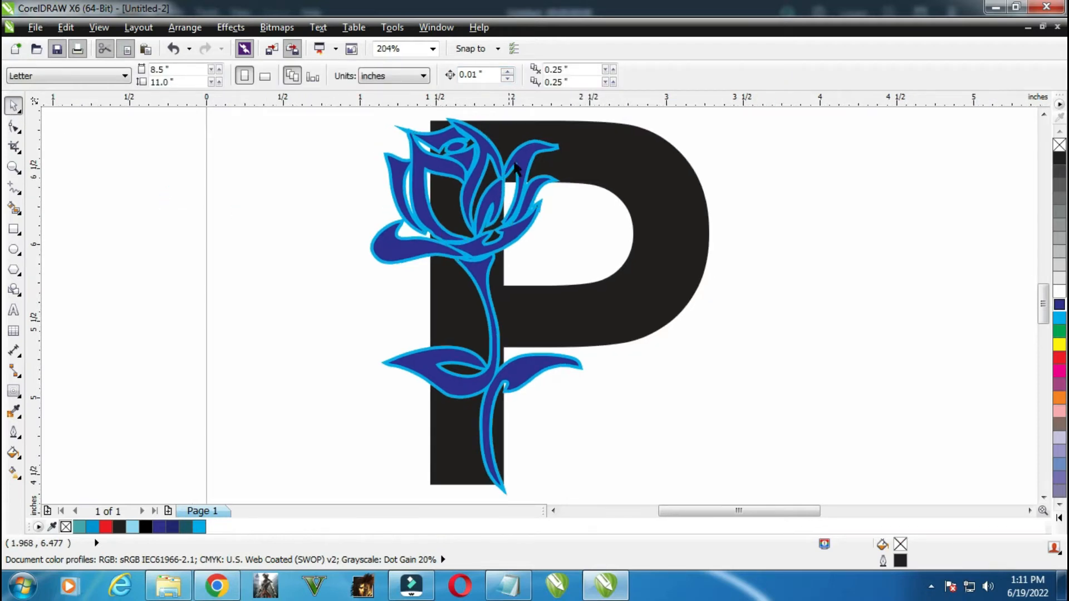
left_click(631, 162)
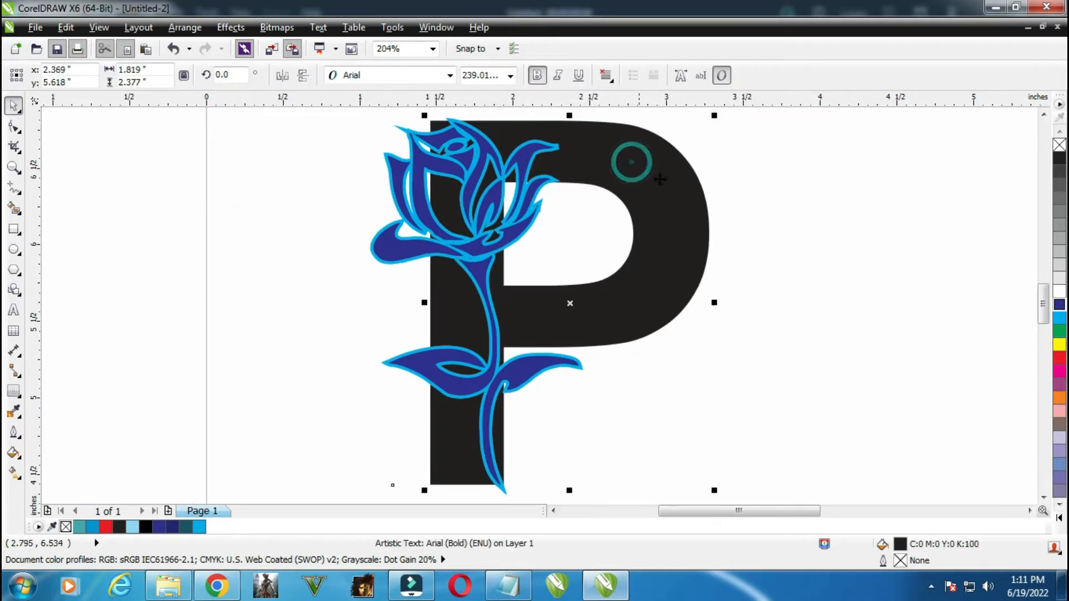
left_click(100, 197)
left_click(14, 208)
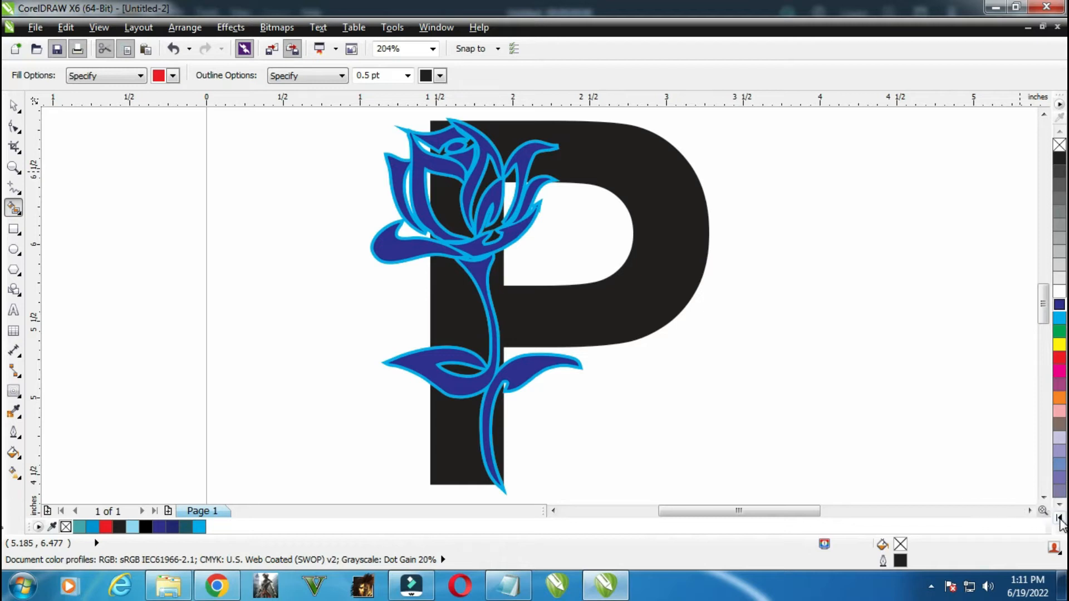
left_click(1059, 519)
left_click(172, 75)
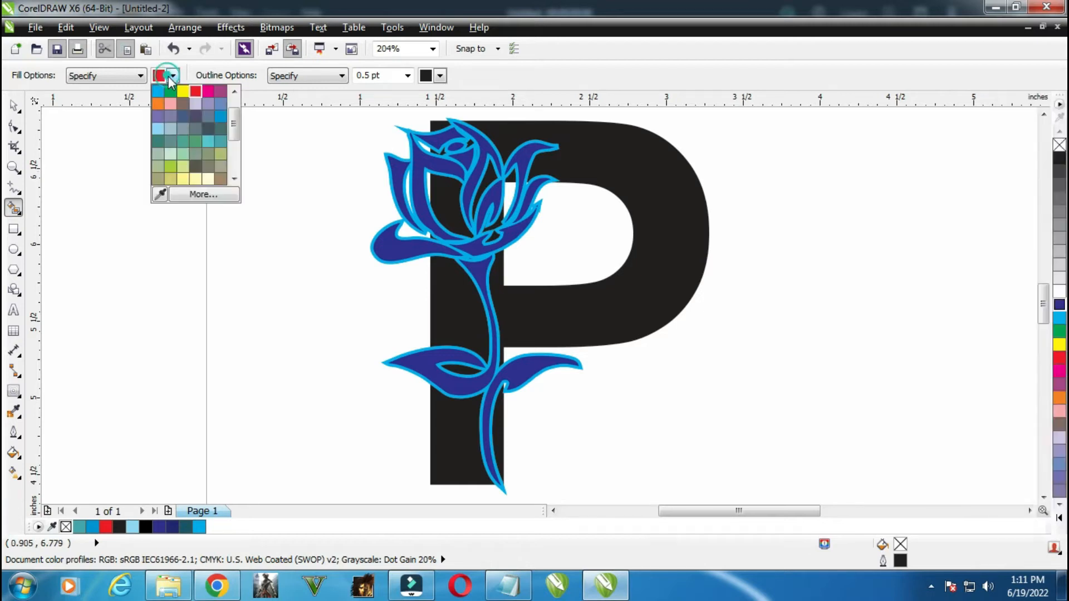
left_click(220, 140)
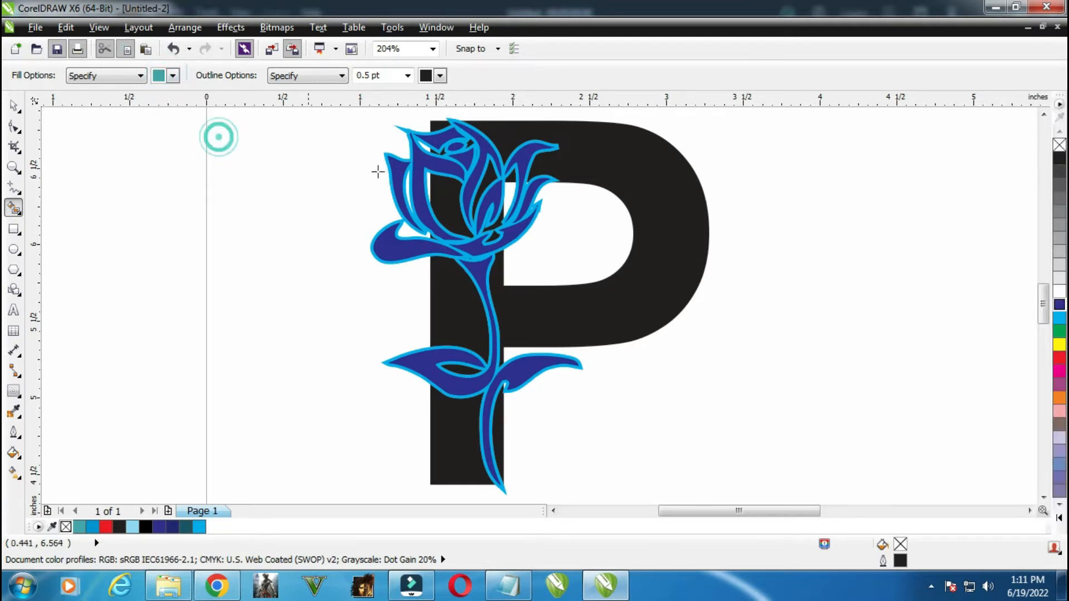
left_click(577, 143)
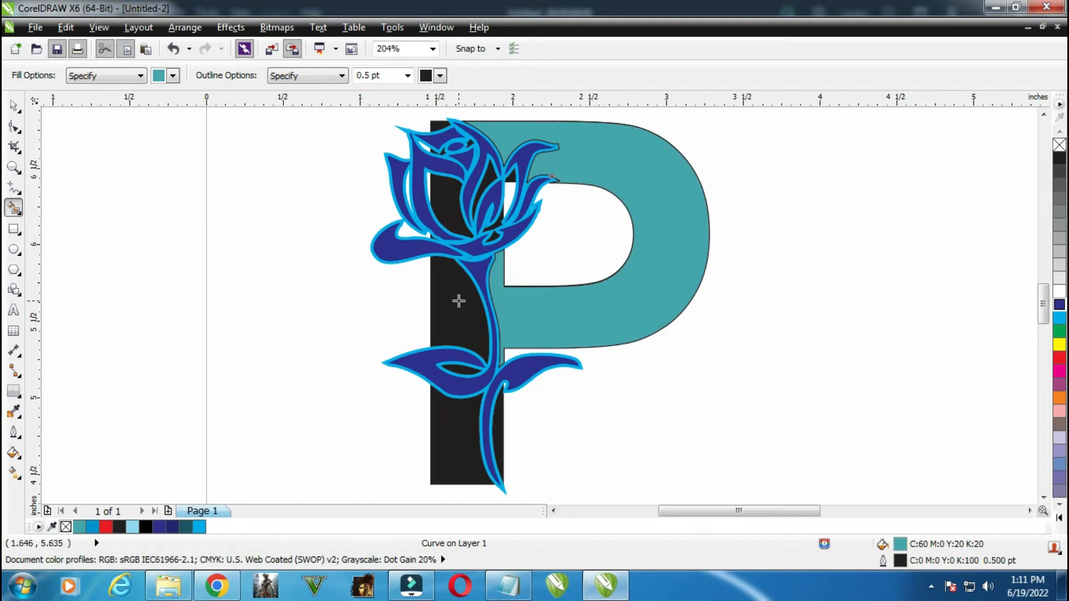
Smart-fill the P's stem sections, the large gap inside the rose and the letter's upper-left corner with teal.
left_click(458, 301)
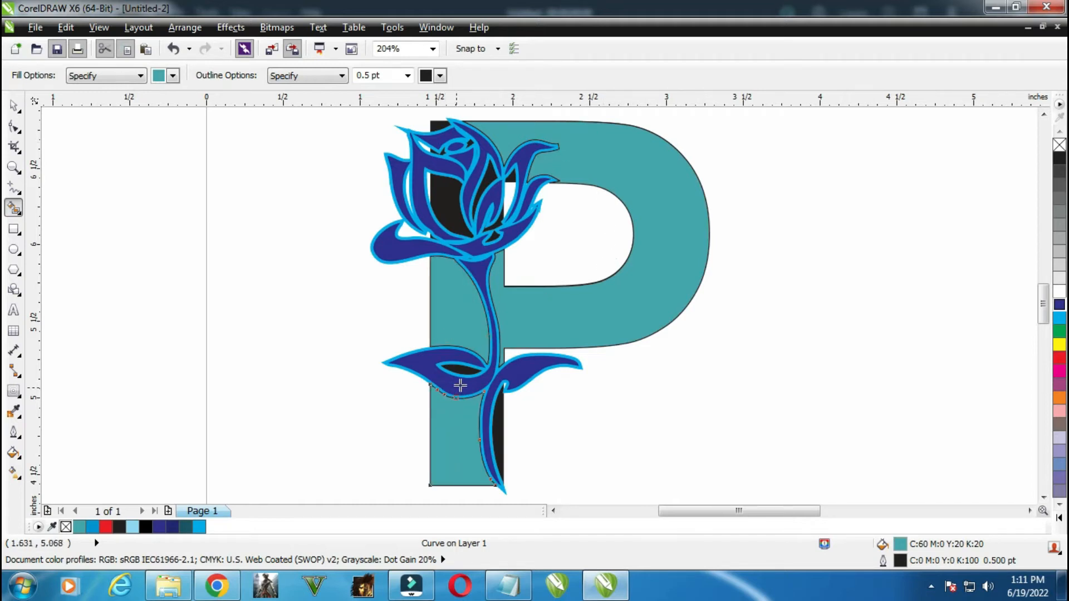
left_click(499, 415)
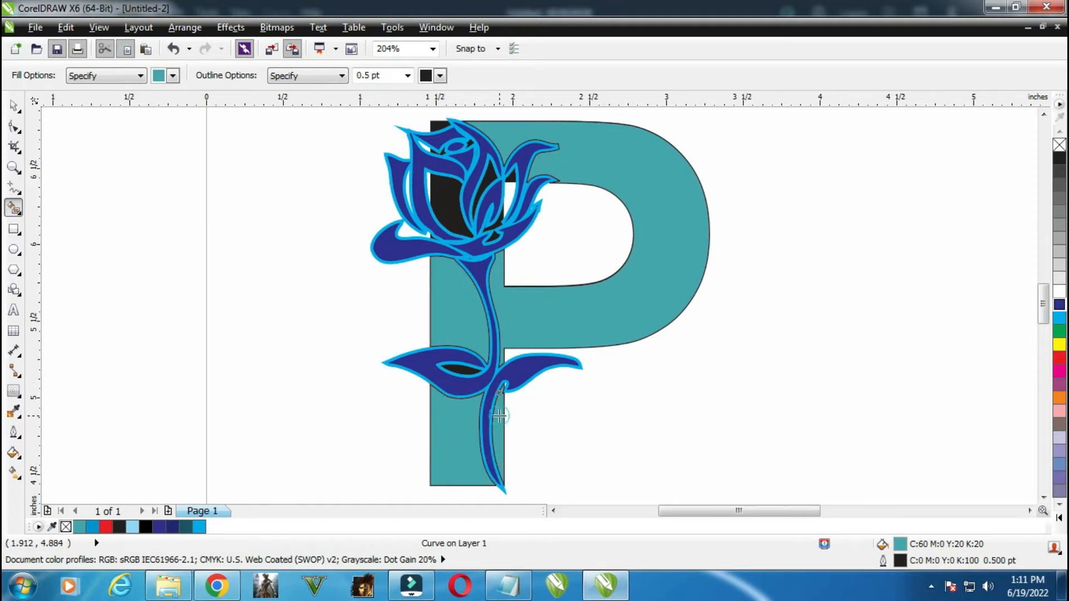
left_click(448, 212)
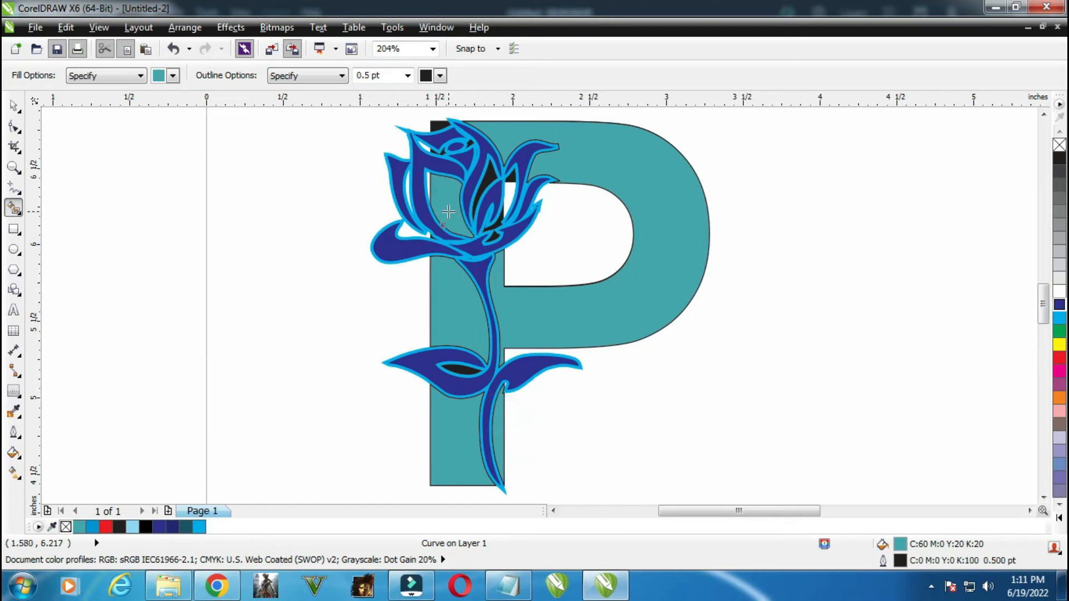
left_click(436, 125)
Move the teal bowl, stem, petal-gap and corner pieces about 4.1 inches to the right of the black P, one by one.
left_click(13, 106)
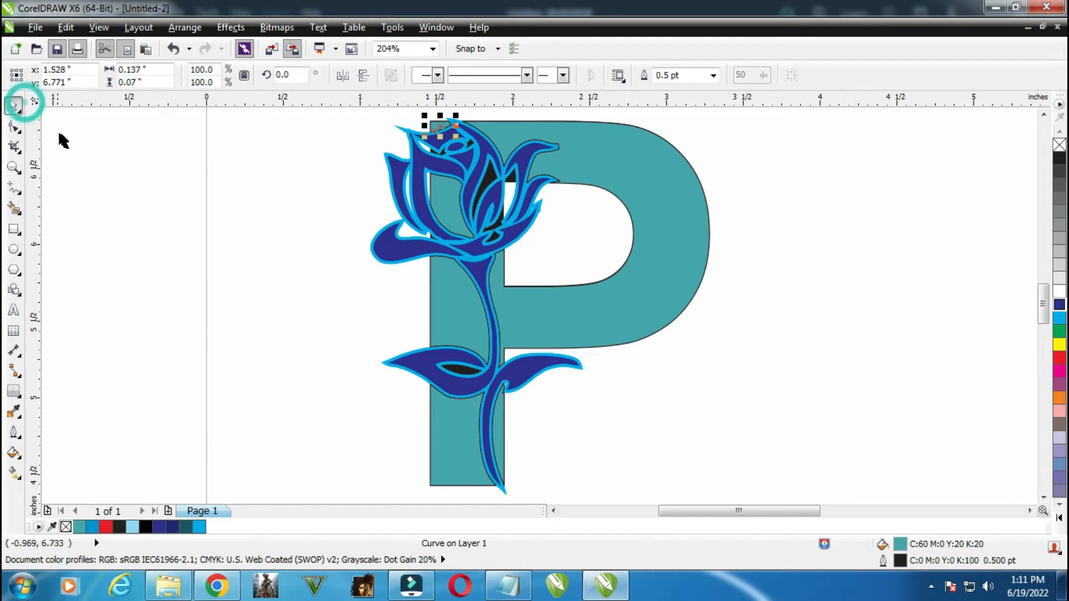
scroll(442, 201, "down", 3)
left_click_drag(525, 179, 834, 179)
left_click(449, 259)
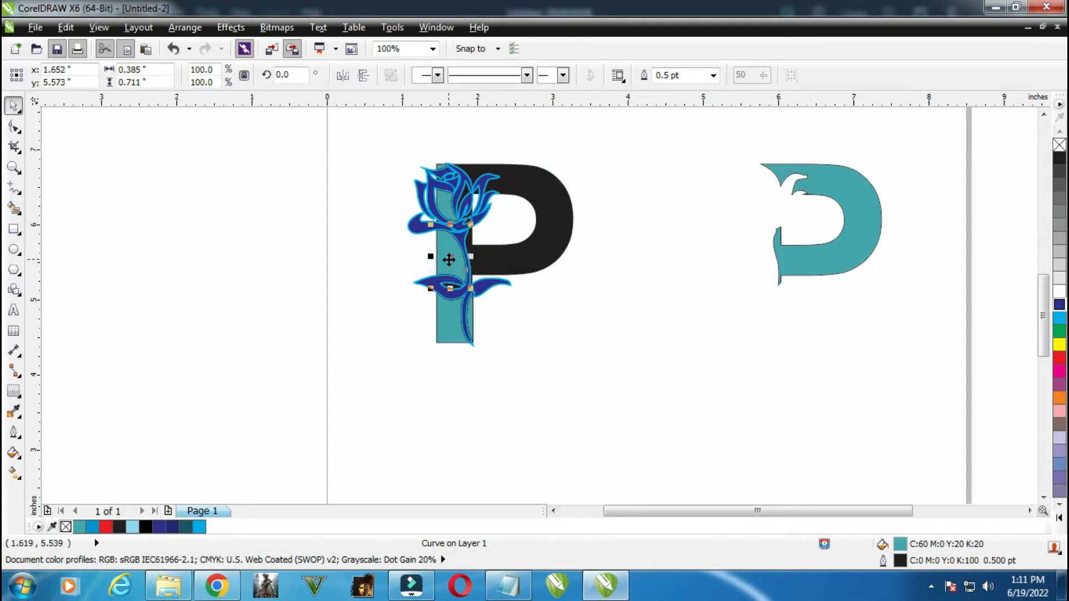
key("ctrl+r")
left_click(439, 322)
key("ctrl+r")
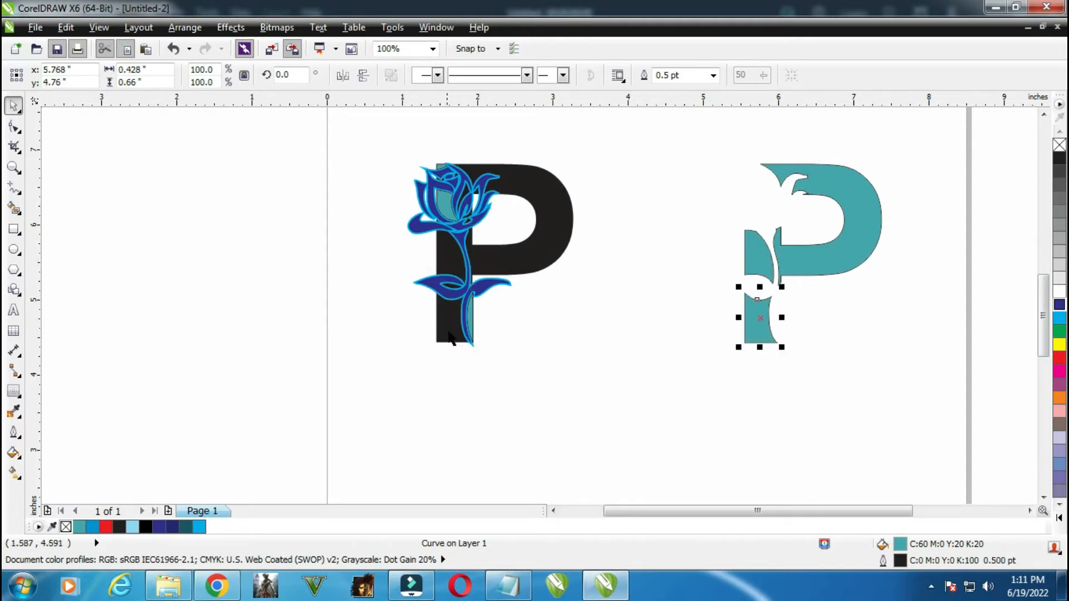
left_click(469, 328)
key("ctrl+r")
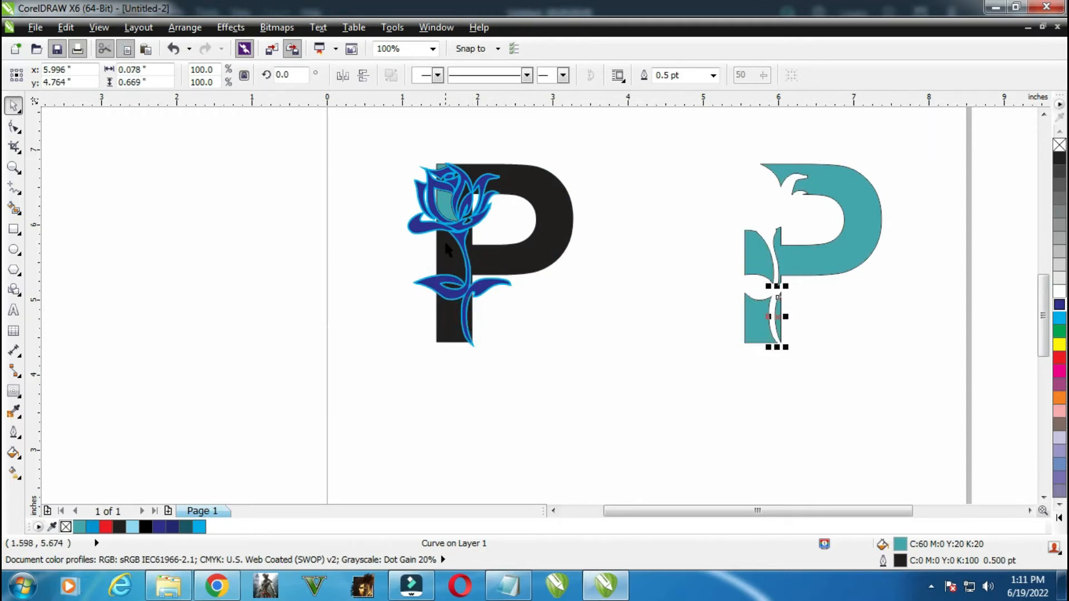
left_click(444, 217)
key("ctrl+r")
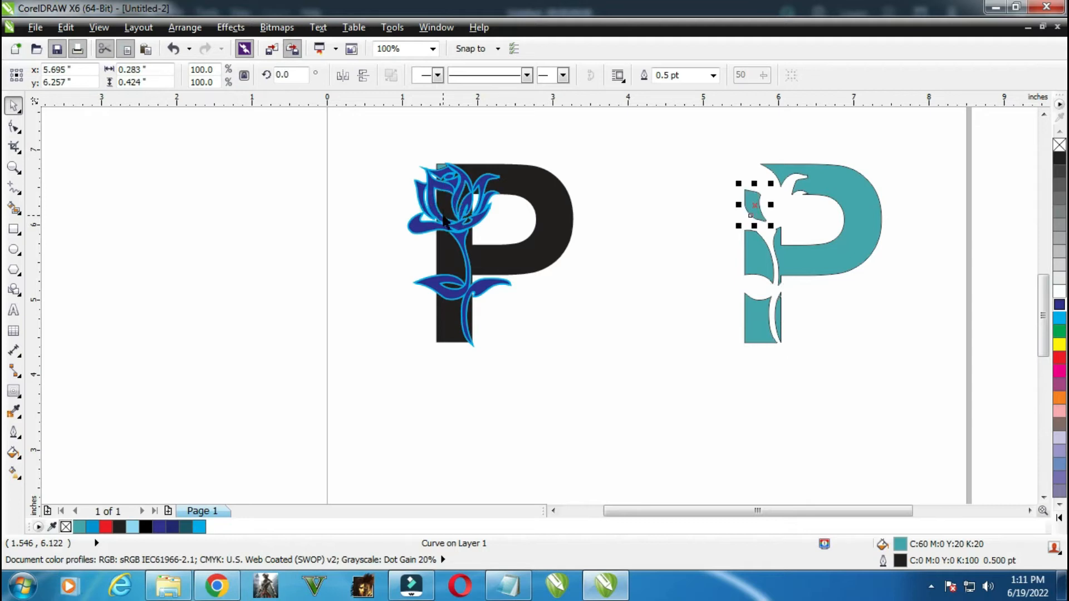
left_click(438, 167)
key("ctrl+r")
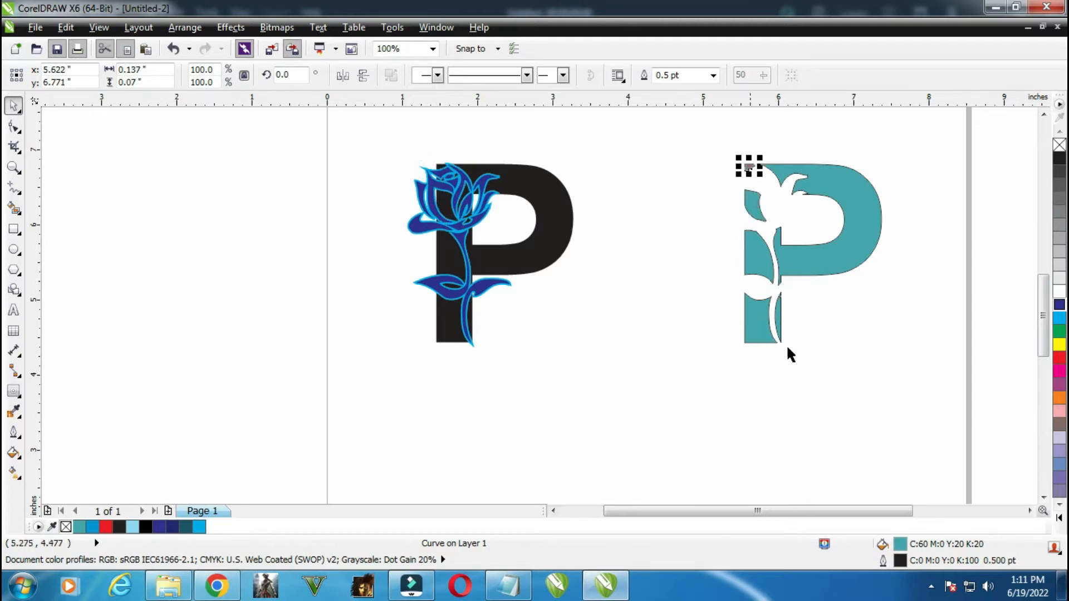
left_click(839, 334)
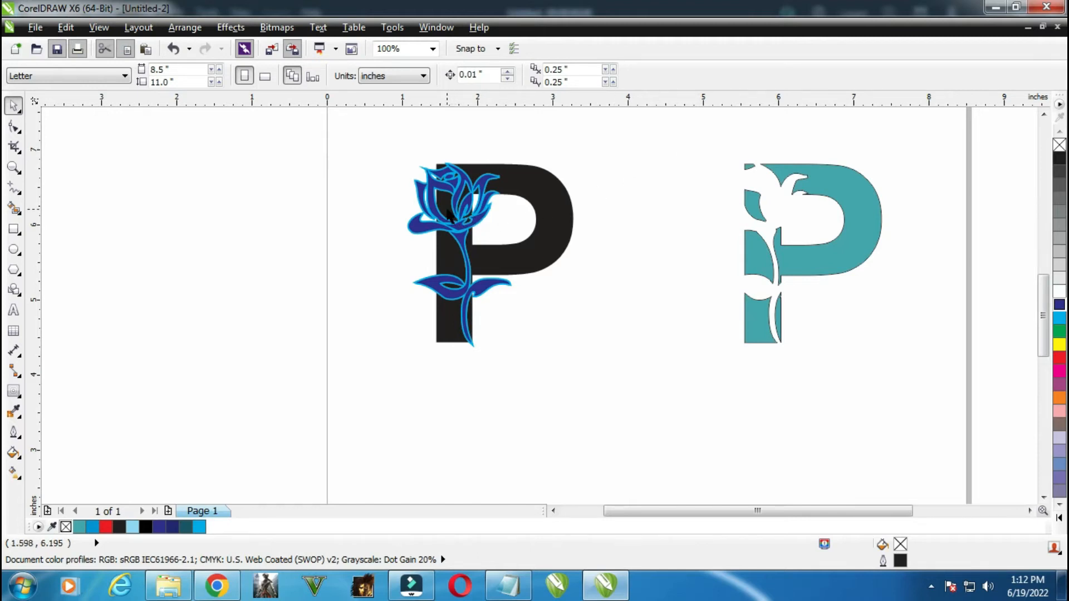
Undo the moves of the teal letter pieces.
key("ctrl+z")
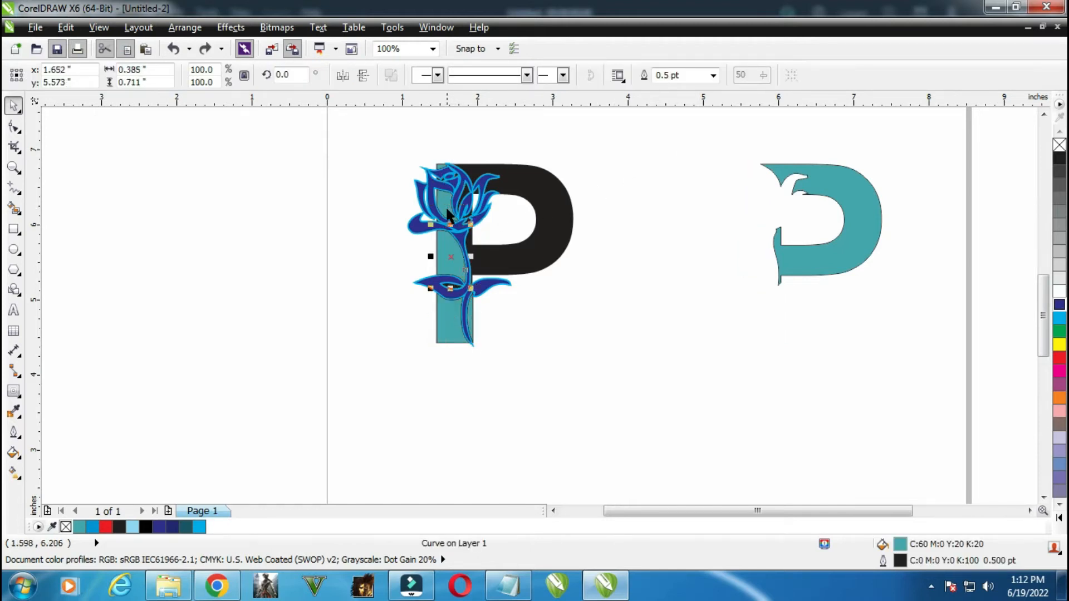
key("ctrl+z")
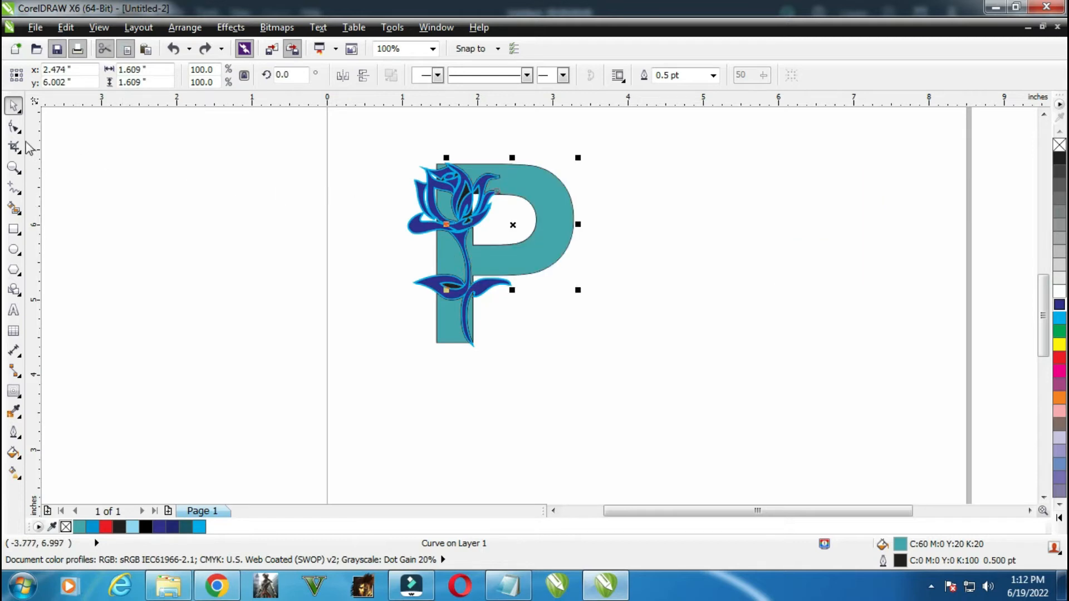
Smart-fill the black gaps between the rose's lower and inner petals with teal.
left_click(13, 208)
scroll(475, 152, "up", 2)
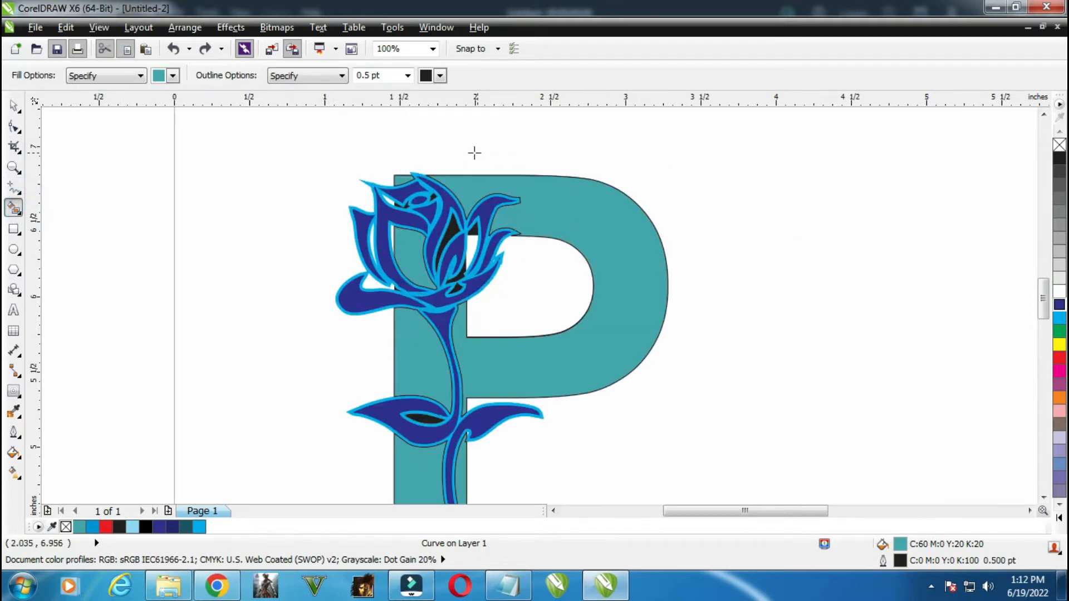
left_click(458, 278)
scroll(457, 277, "up", 3)
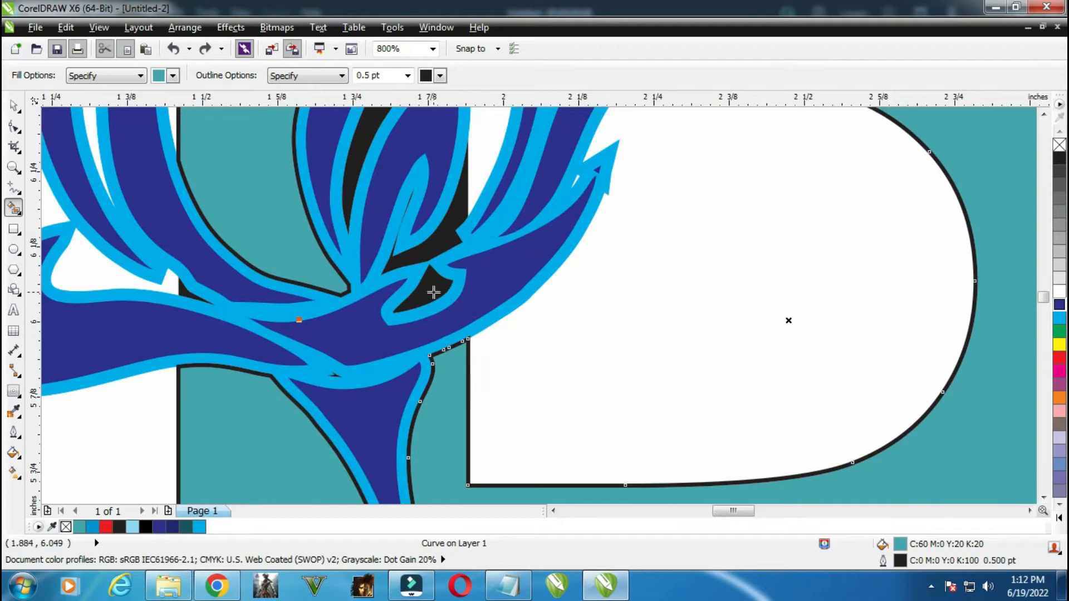
left_click(434, 292)
left_click(444, 234)
left_click(359, 144)
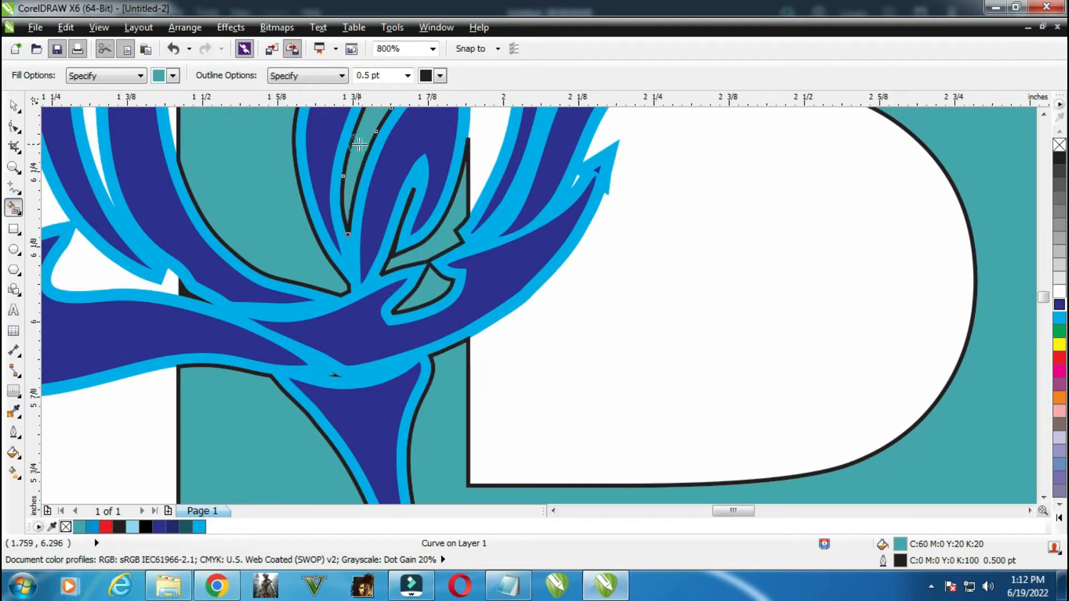
Smart-fill the black gaps beside the right-hand petal and at the rose's upper center with teal.
left_click(1044, 114)
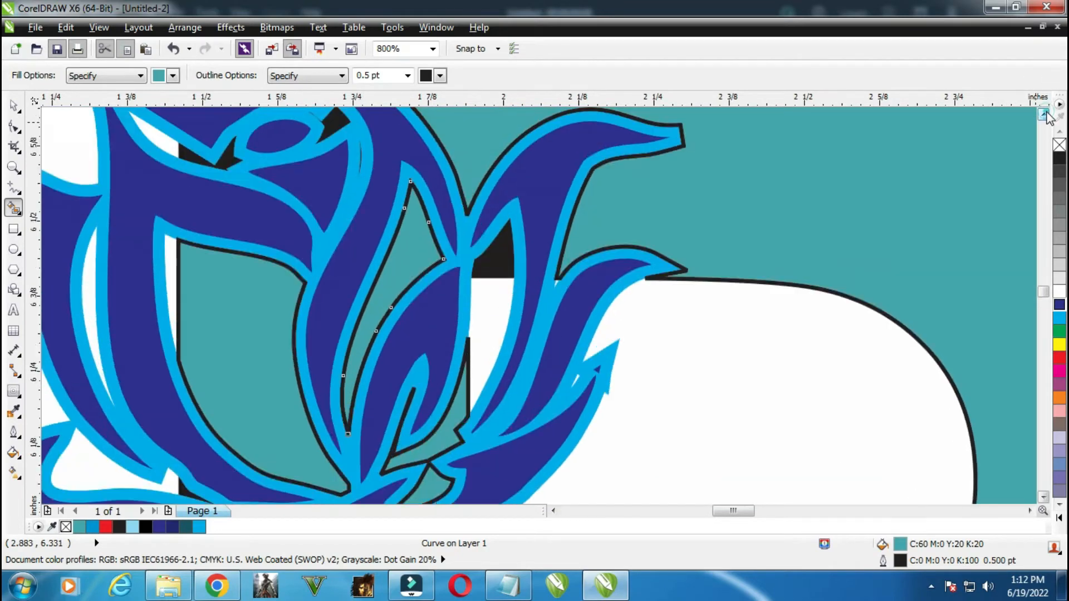
left_click(1044, 116)
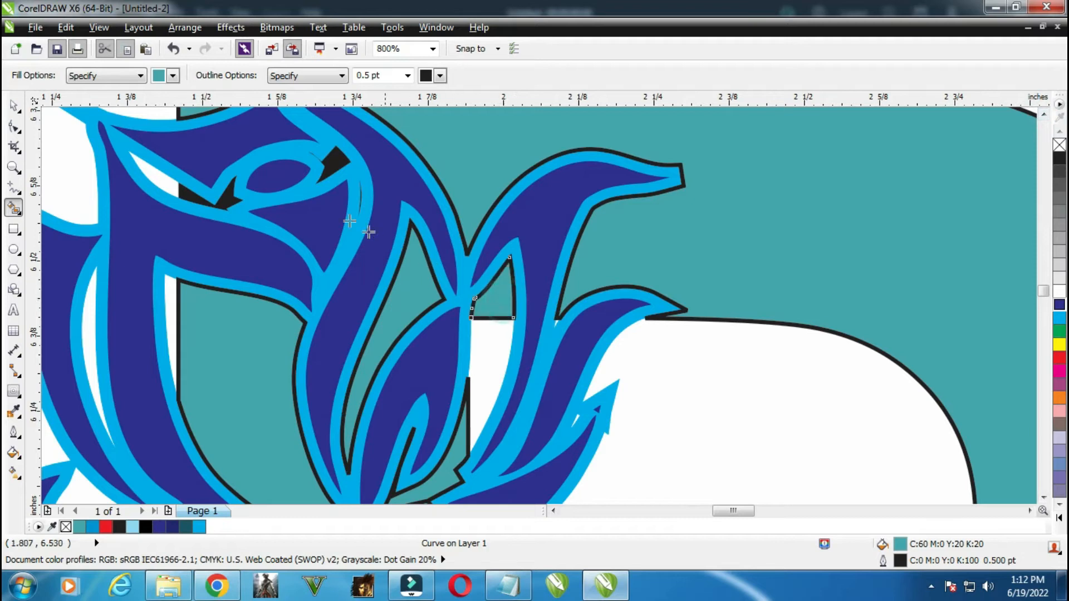
left_click(331, 161)
key("F4")
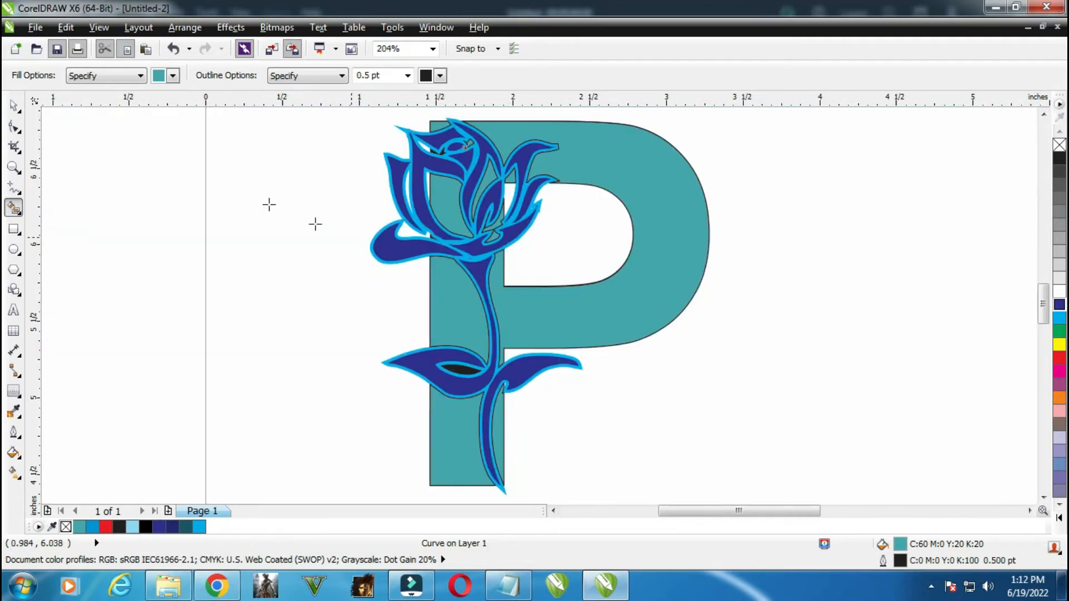
Move the teal bowl about 2.2 inches right of the black P and repeat the move for the other ten teal pieces.
left_click(13, 104)
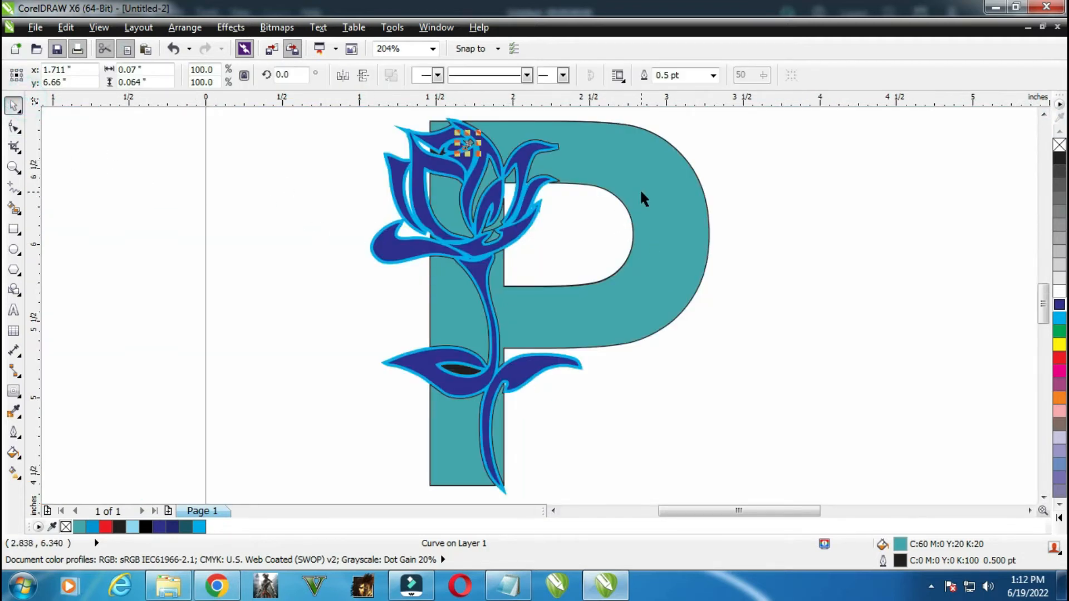
left_click_drag(641, 191, 983, 192)
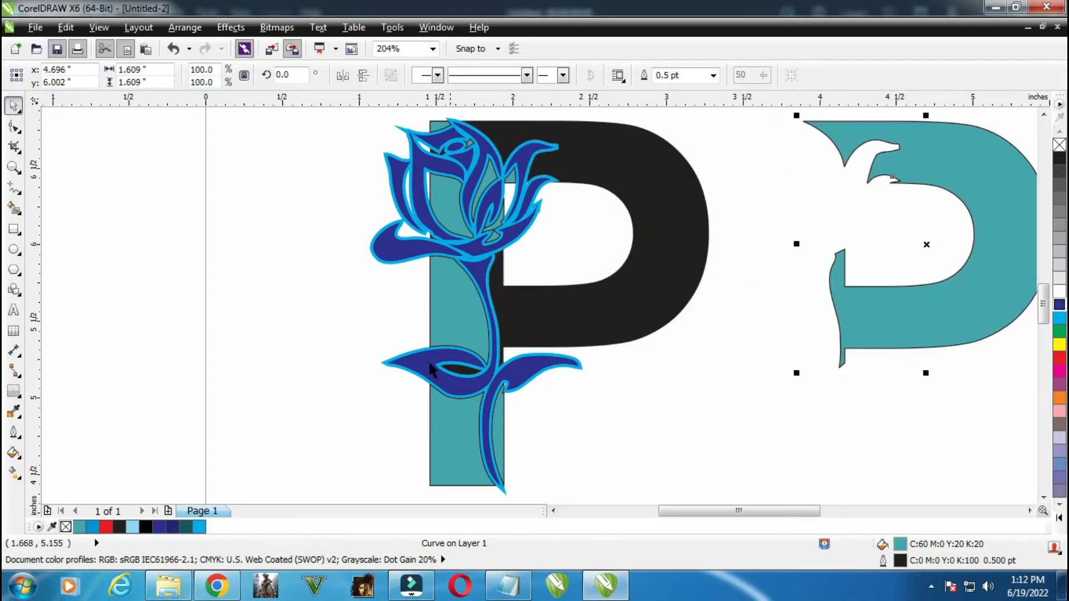
left_click_drag(352, 119, 532, 264)
left_click_drag(387, 112, 584, 454)
key("ctrl+r")
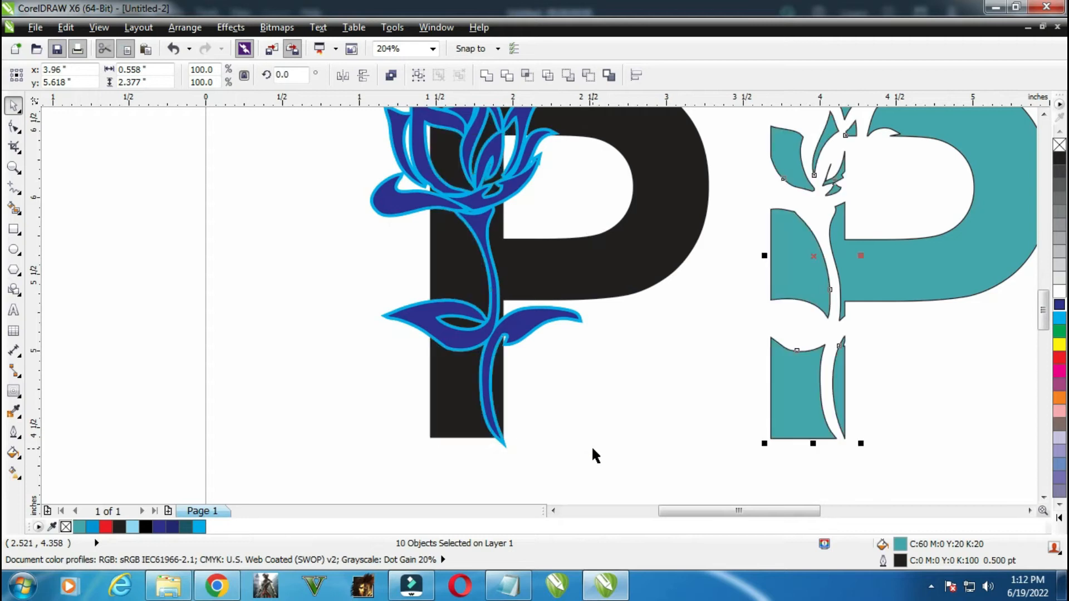
key("F4")
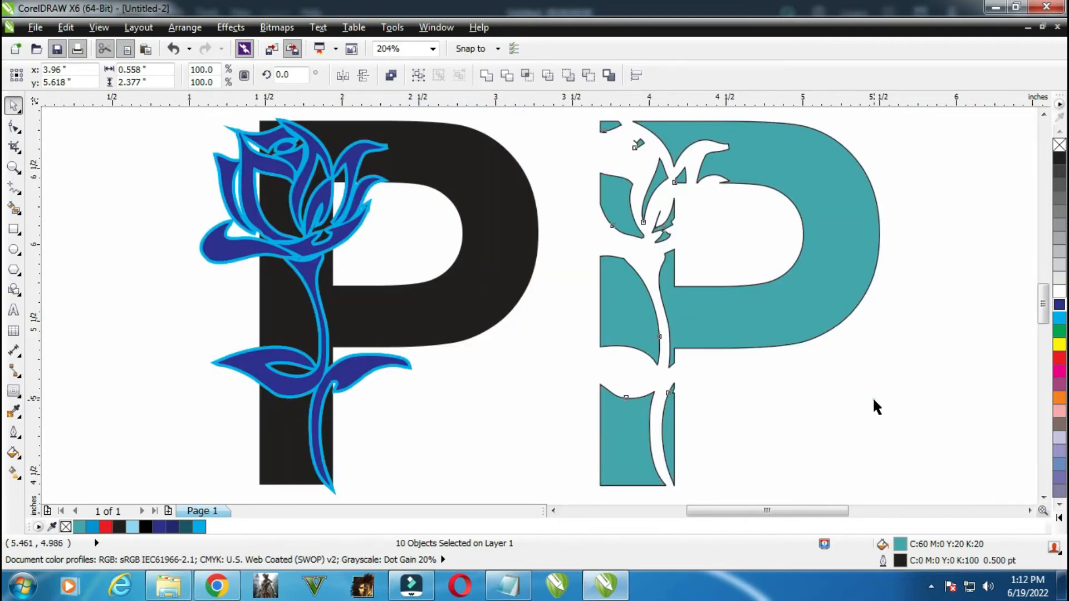
Group all the separated teal pieces of the letter P.
left_click(874, 405)
left_click_drag(571, 109, 936, 463)
key("ctrl+g")
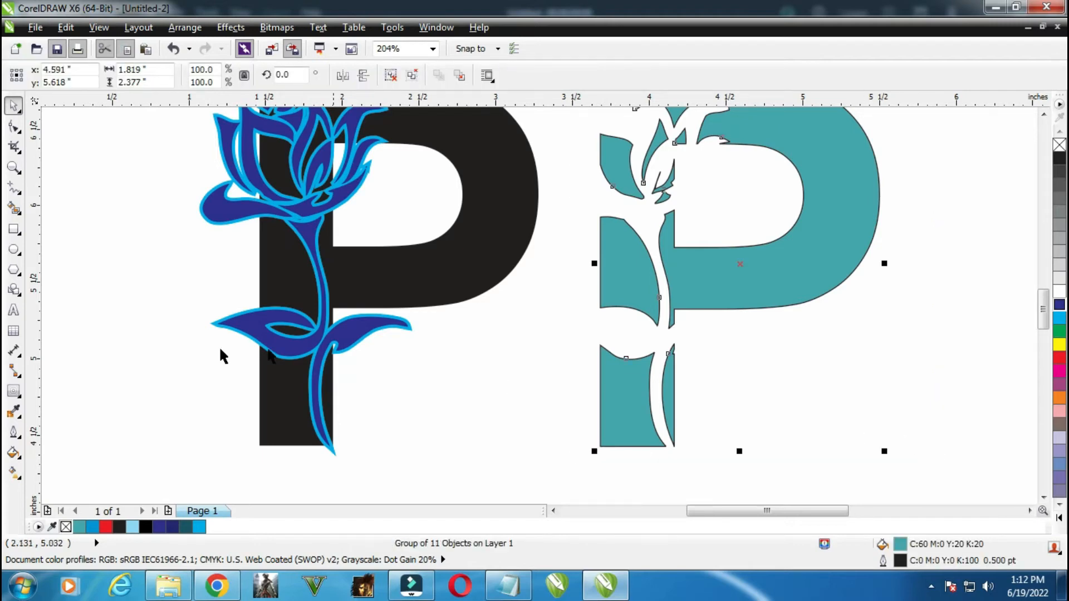
Apply a linear two-color fountain fill from teal to black to the grouped letter pieces and deselect them.
left_click(18, 457)
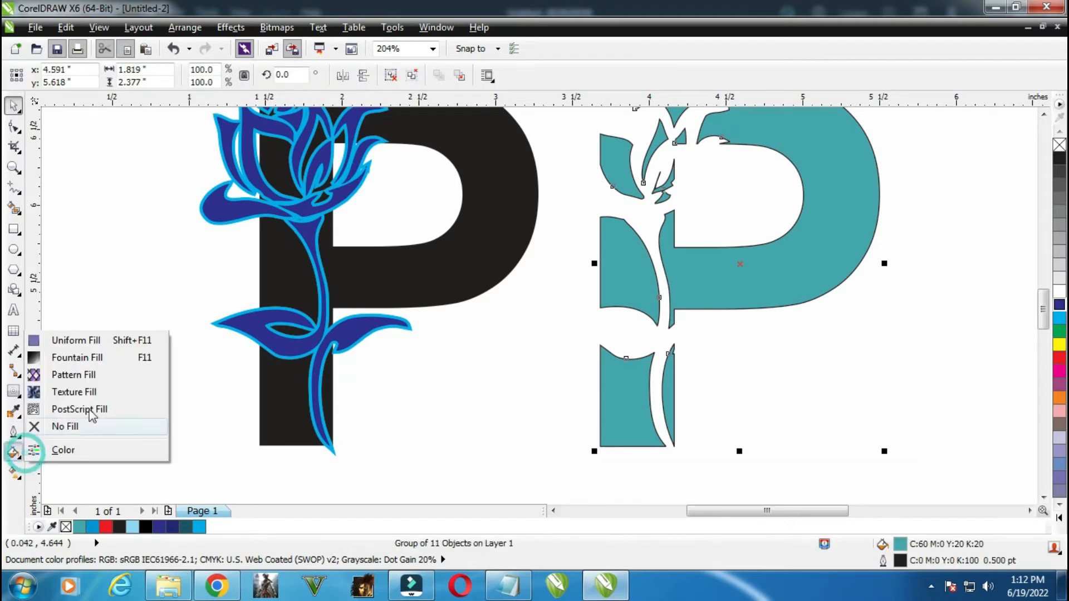
left_click(95, 362)
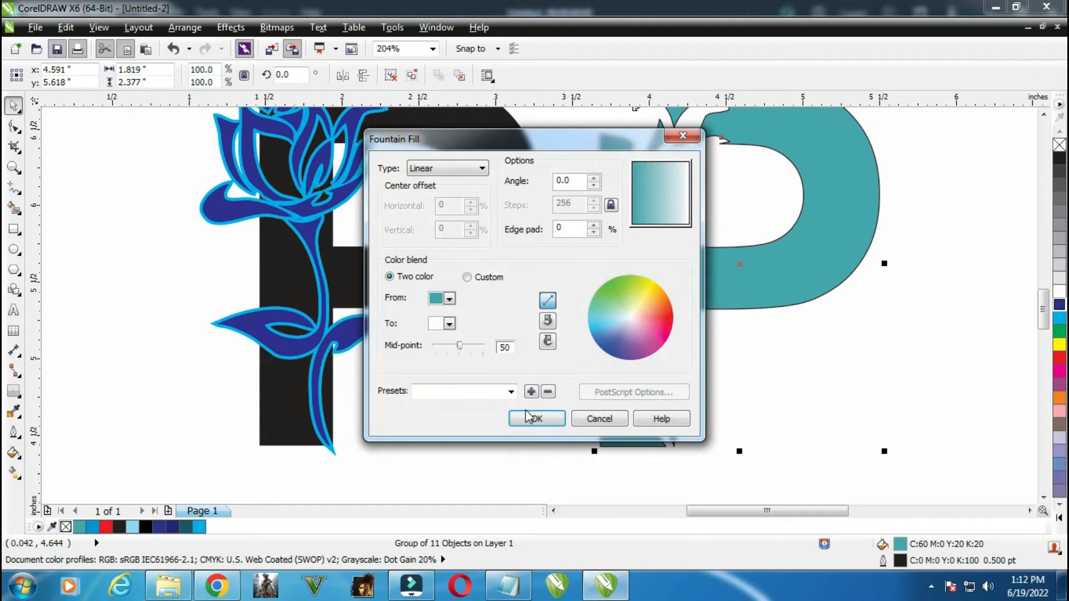
left_click(449, 324)
scroll(502, 357, "down", 3)
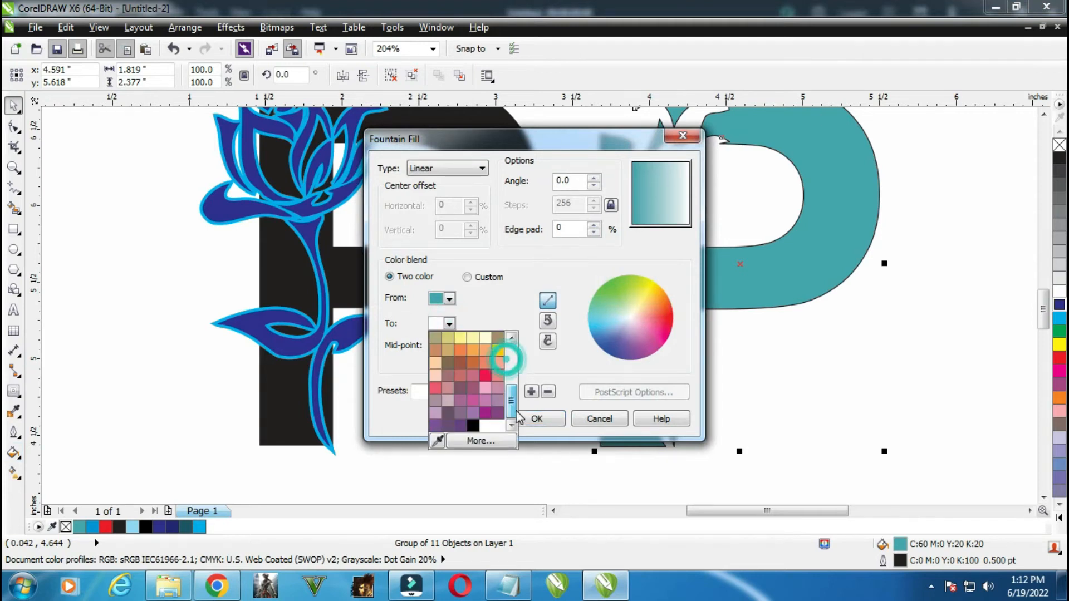
left_click(473, 426)
left_click(543, 420)
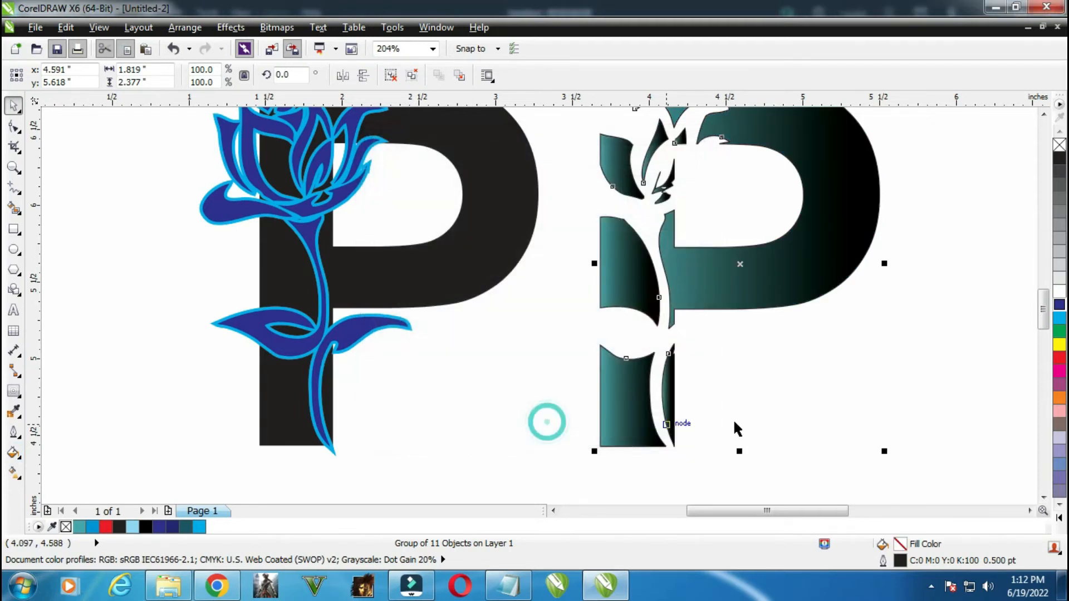
left_click(865, 411)
scroll(861, 410, "up", 1)
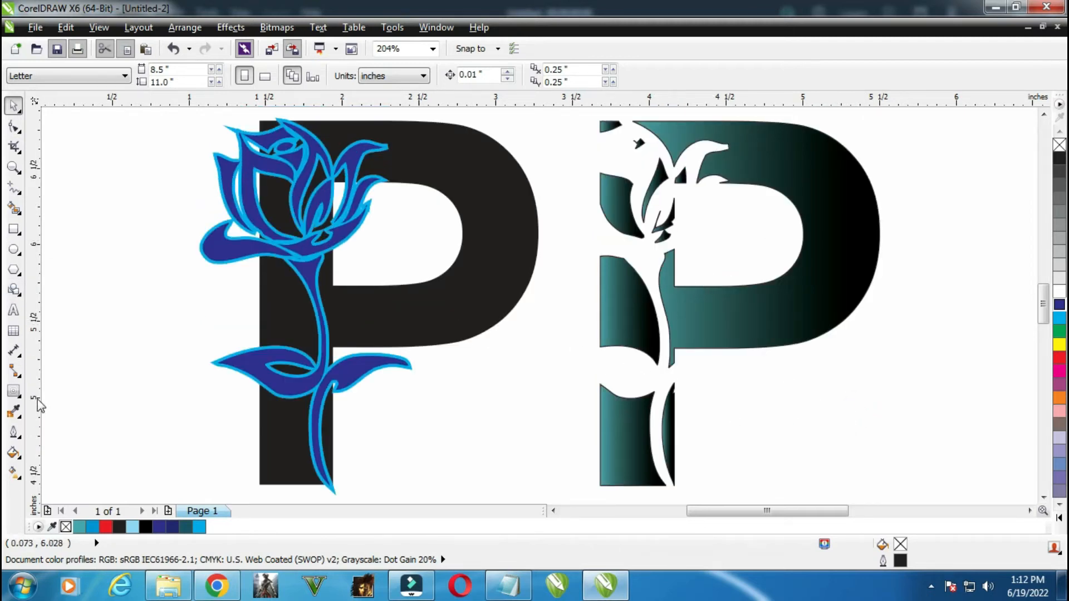
Add a drop shadow to the grouped teal-to-black letter pieces, offset slightly to the right.
left_click(14, 392)
left_click(17, 396)
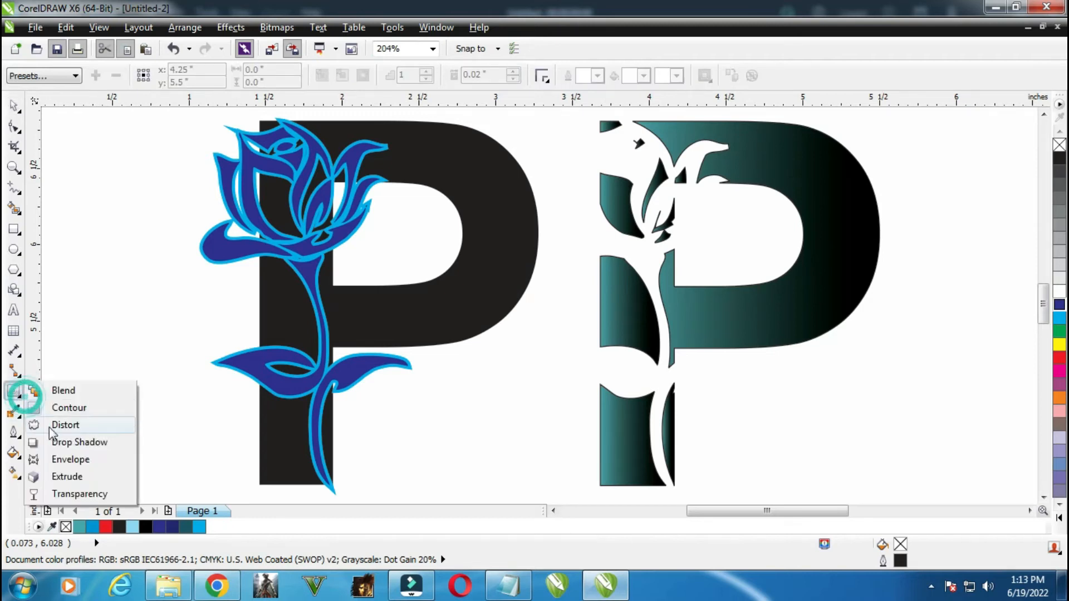
left_click(62, 441)
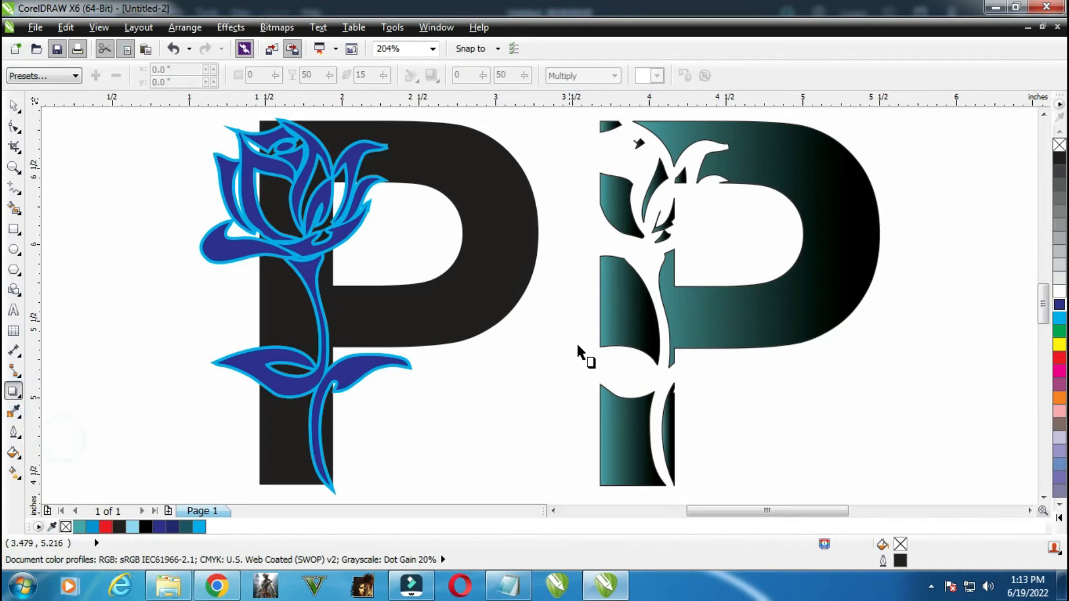
left_click(599, 306)
left_click(612, 286)
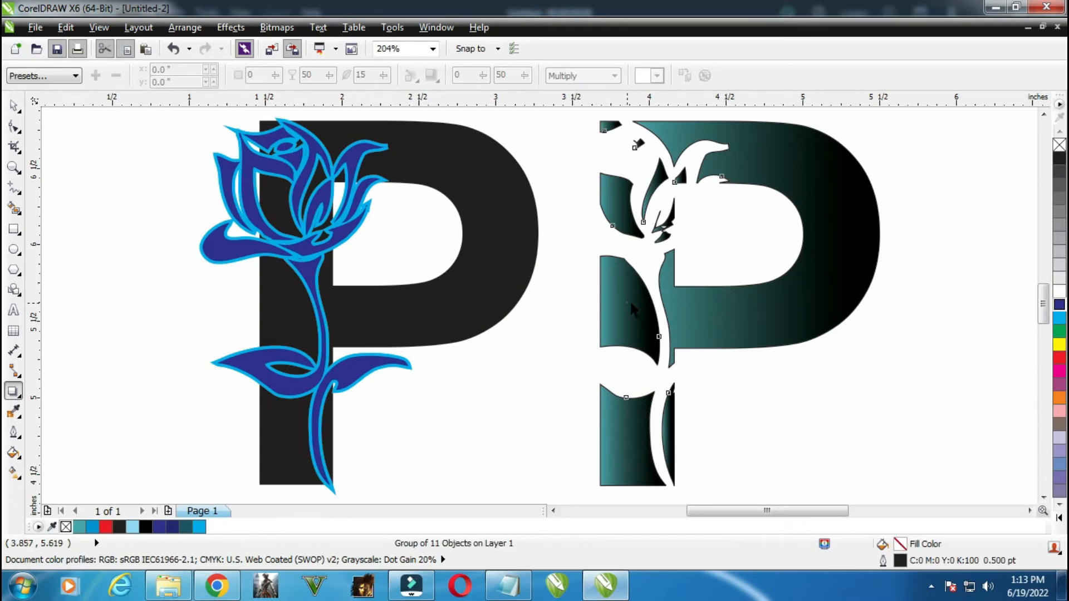
left_click_drag(628, 303, 894, 295)
left_click(16, 106)
Try a front-minus-back subtraction on the rose and the black P, and undo it.
left_click(298, 215)
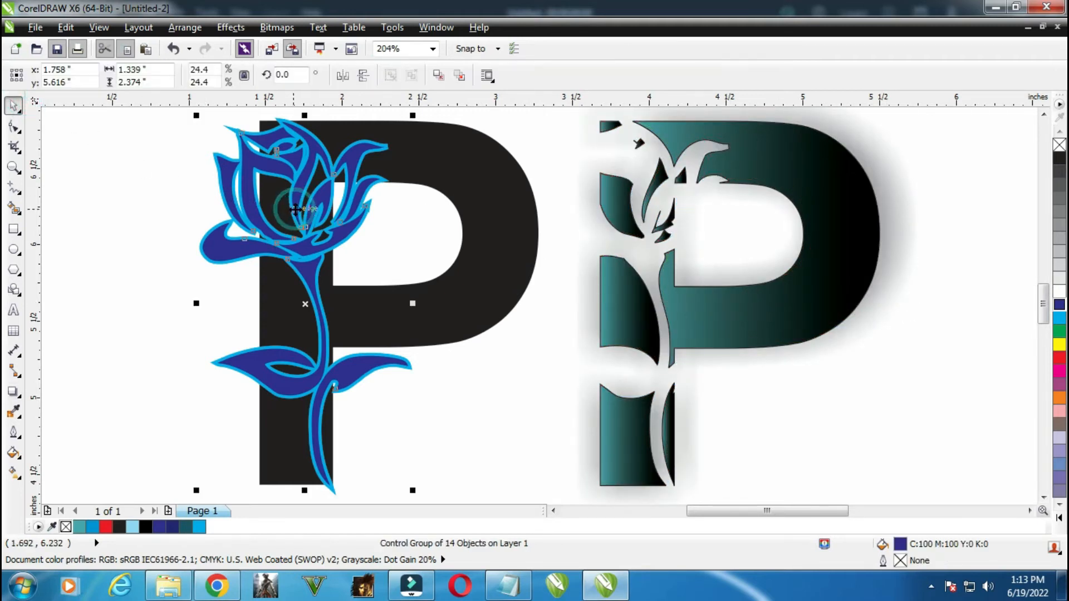
left_click(409, 173, "shift")
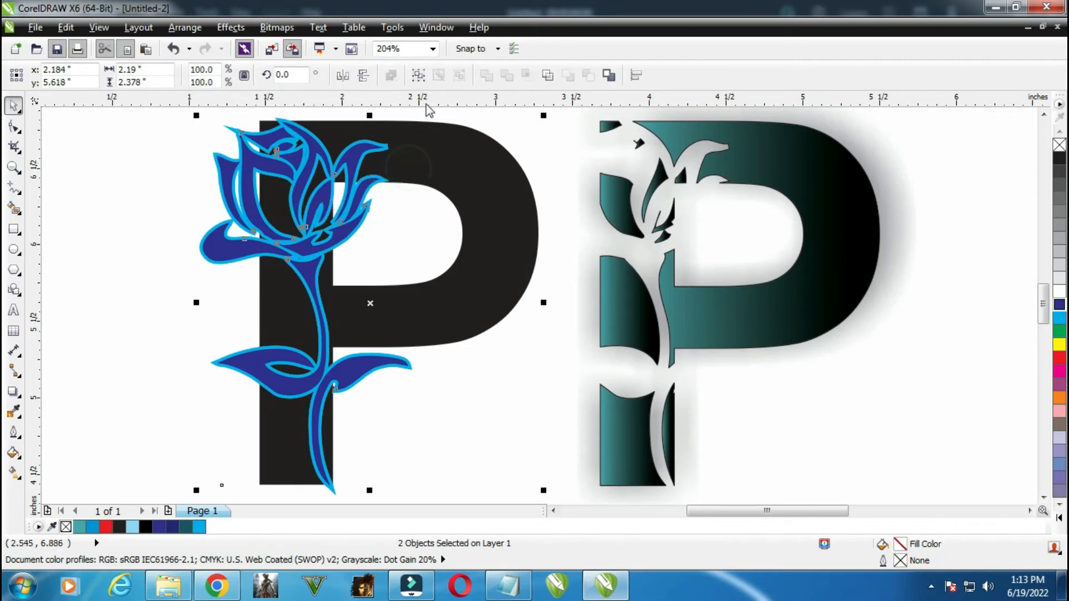
left_click(563, 77)
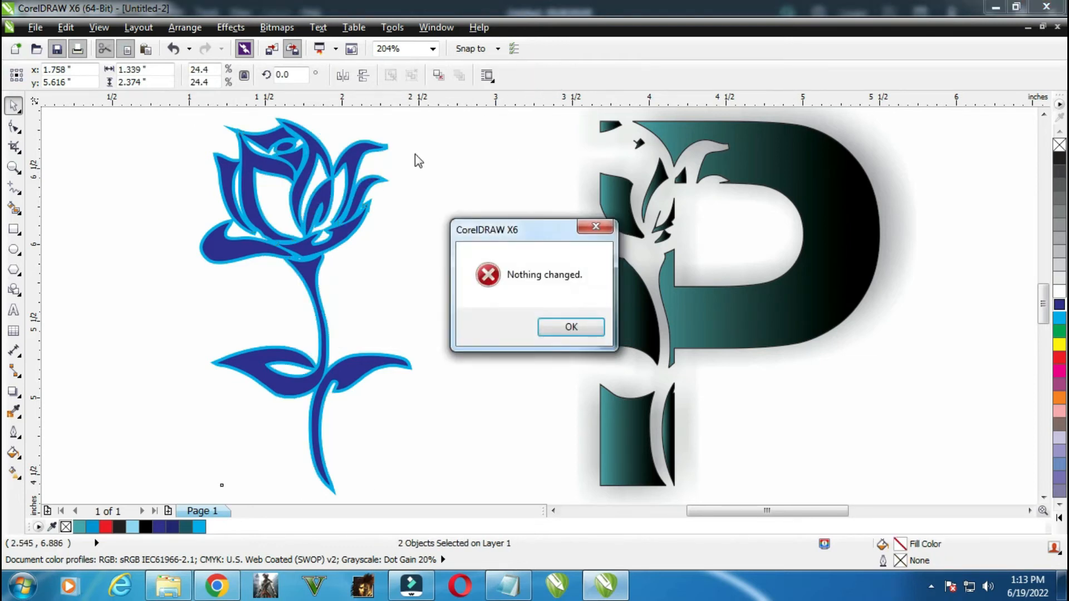
left_click(562, 327)
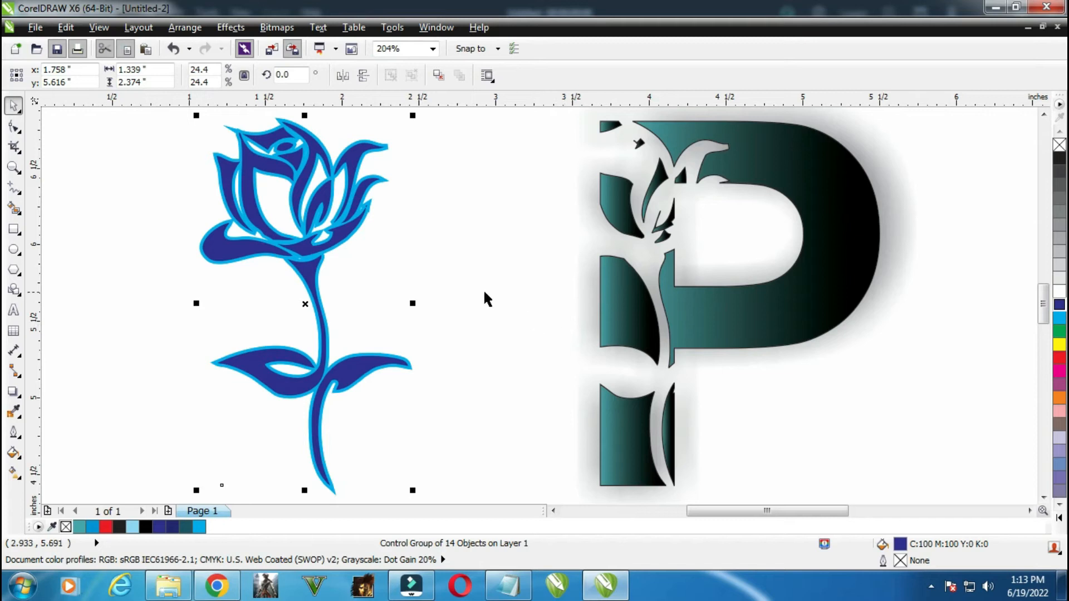
key("ctrl+z")
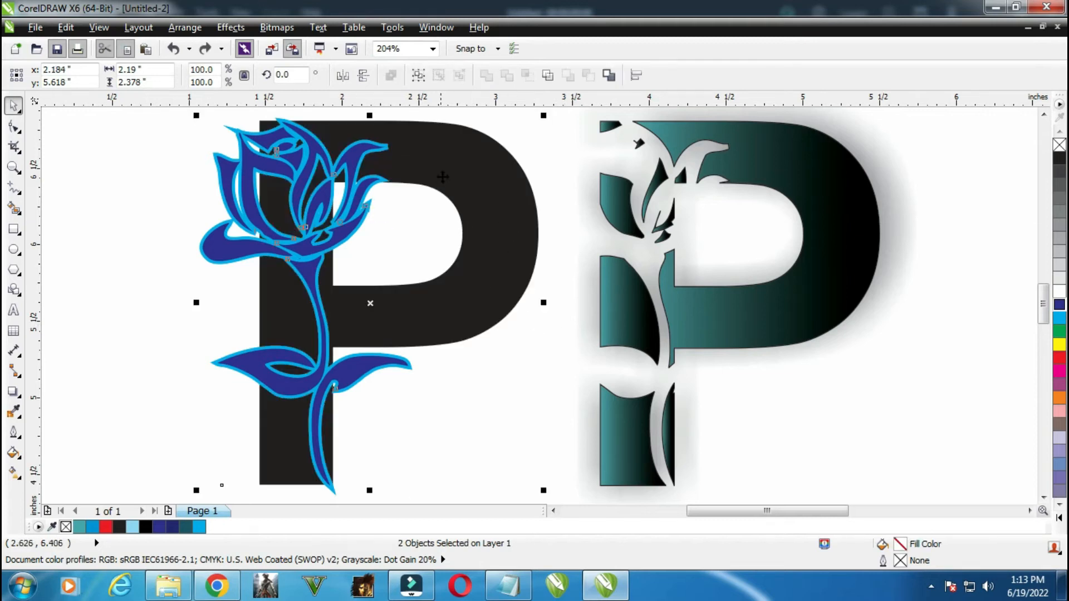
Send the contoured rose behind the black P and bring it back to the front.
left_click(500, 132)
left_click(319, 150)
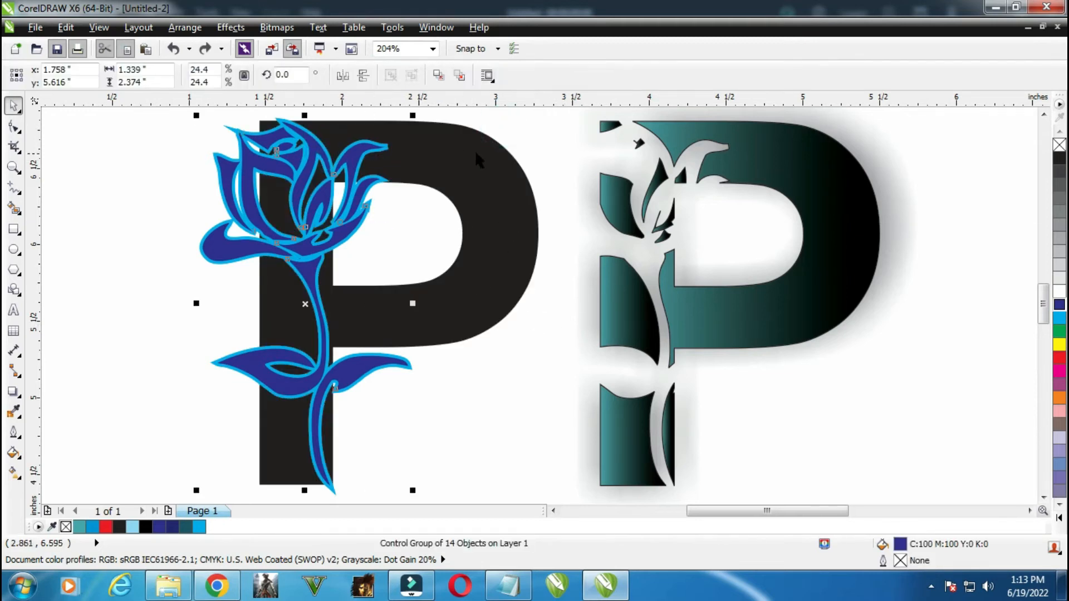
left_click(458, 76)
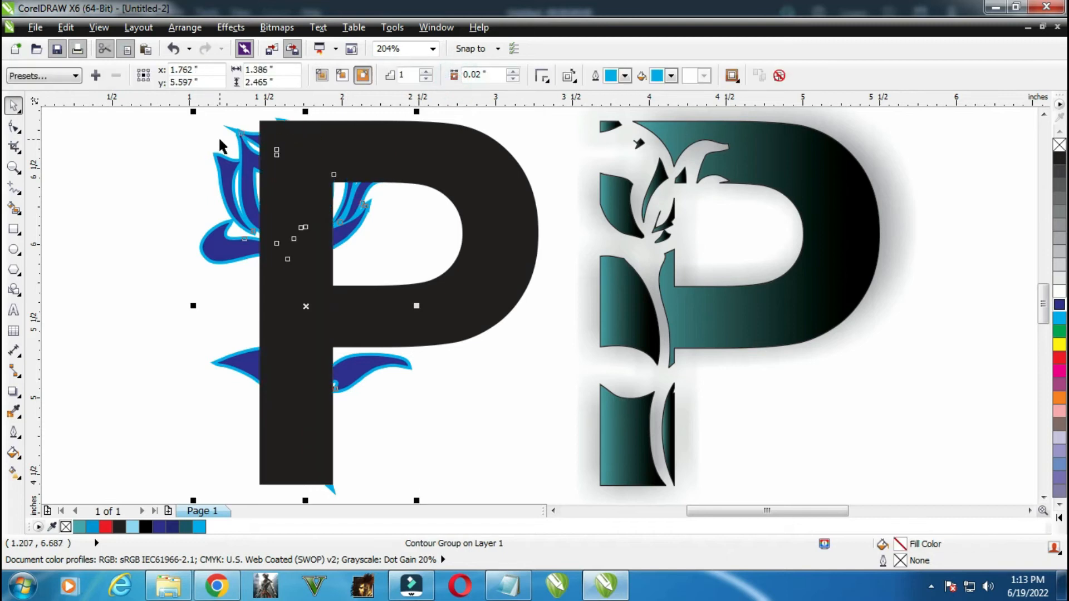
left_click(216, 170)
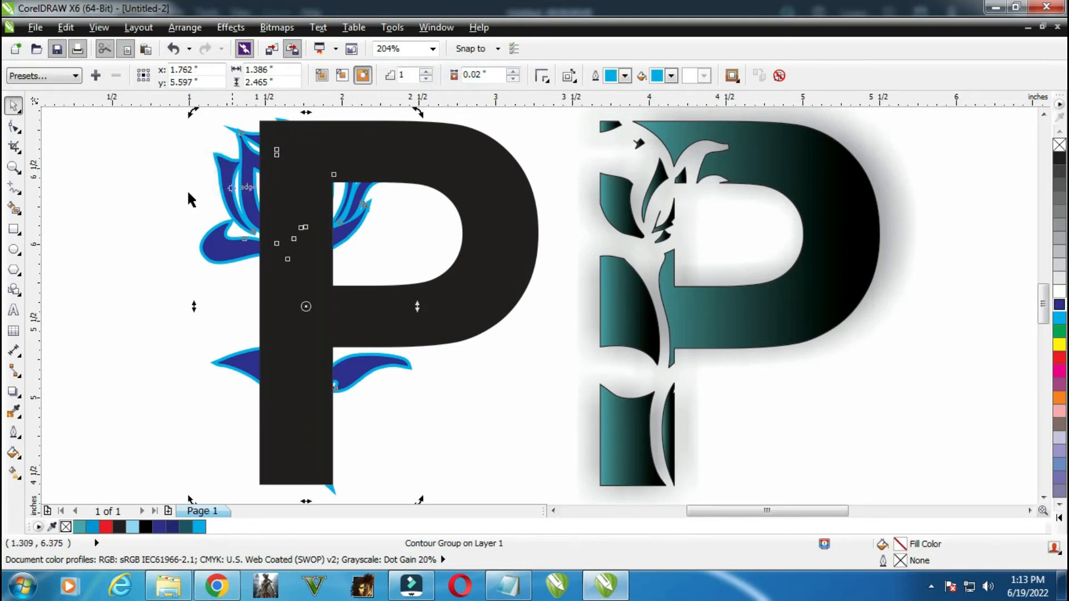
key("shift+Page_Up")
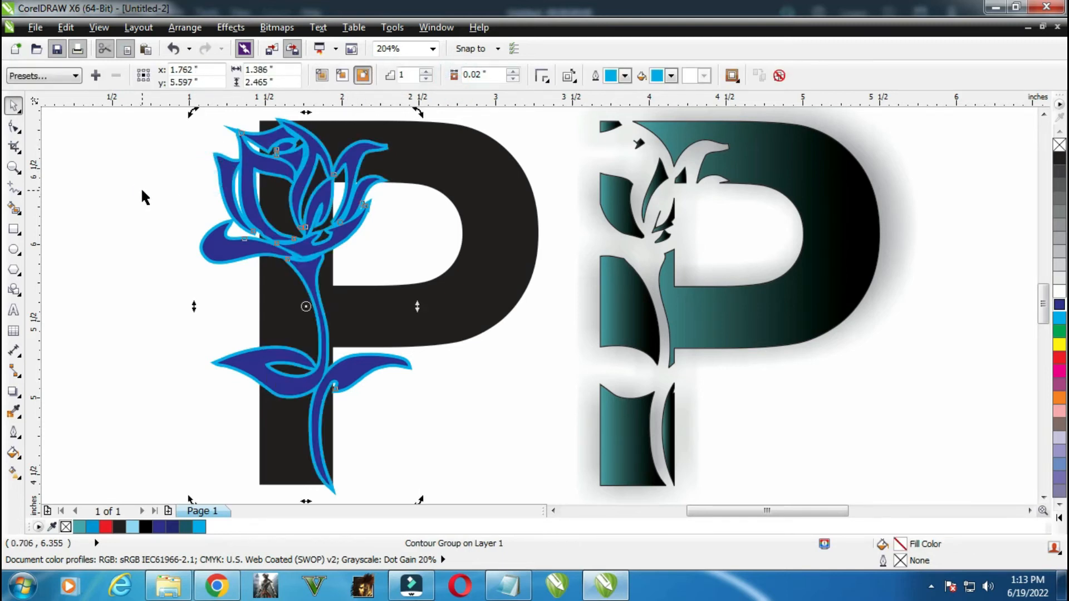
Send the rose behind the P and set its contour outline color to the black sampled from the letter.
left_click(144, 191)
left_click(258, 168)
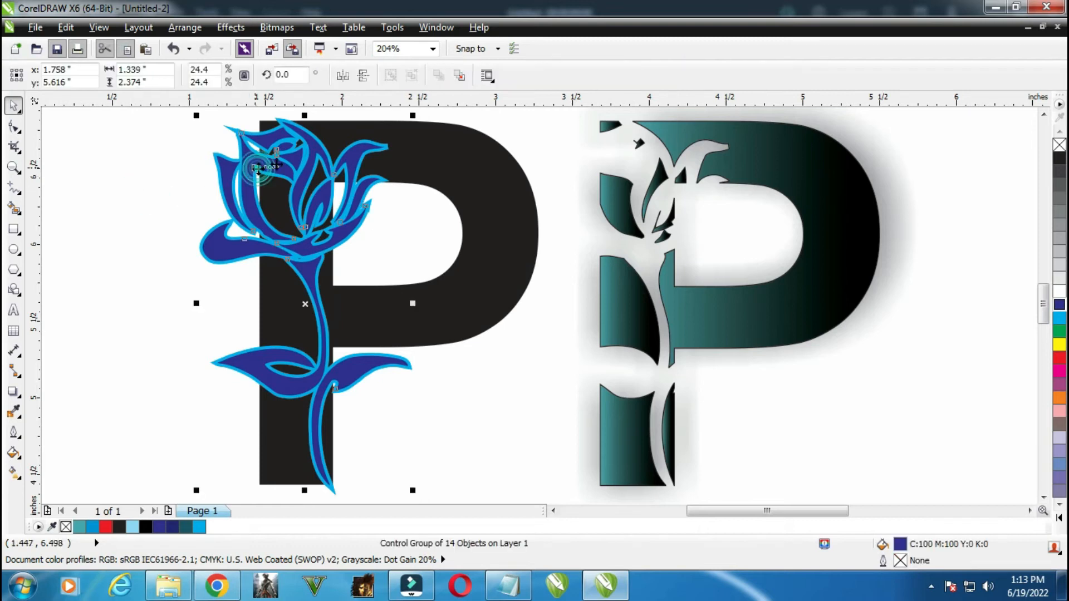
left_click(457, 77)
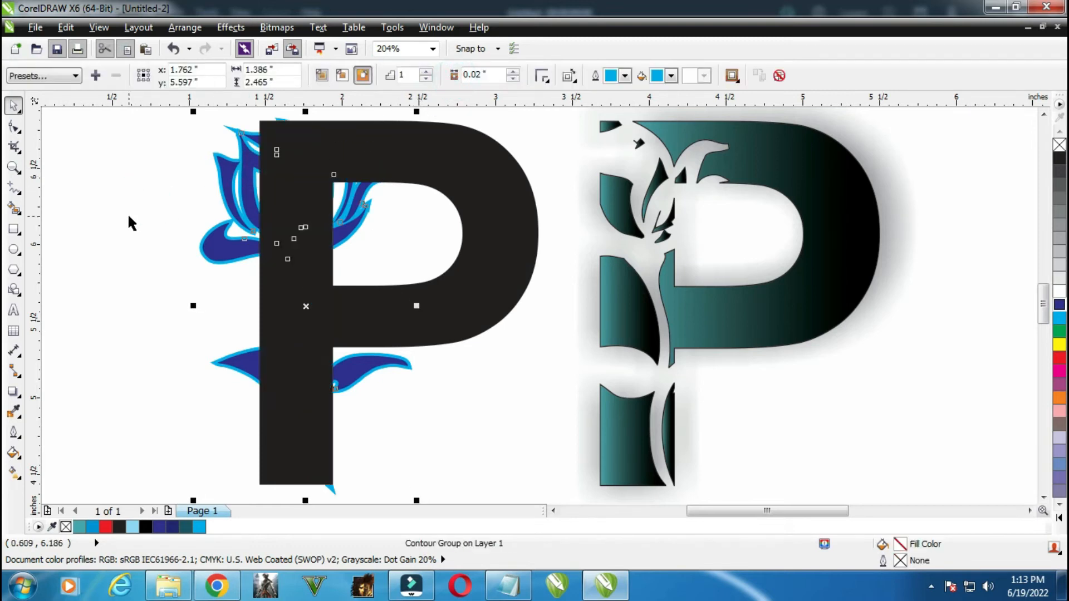
left_click(625, 76)
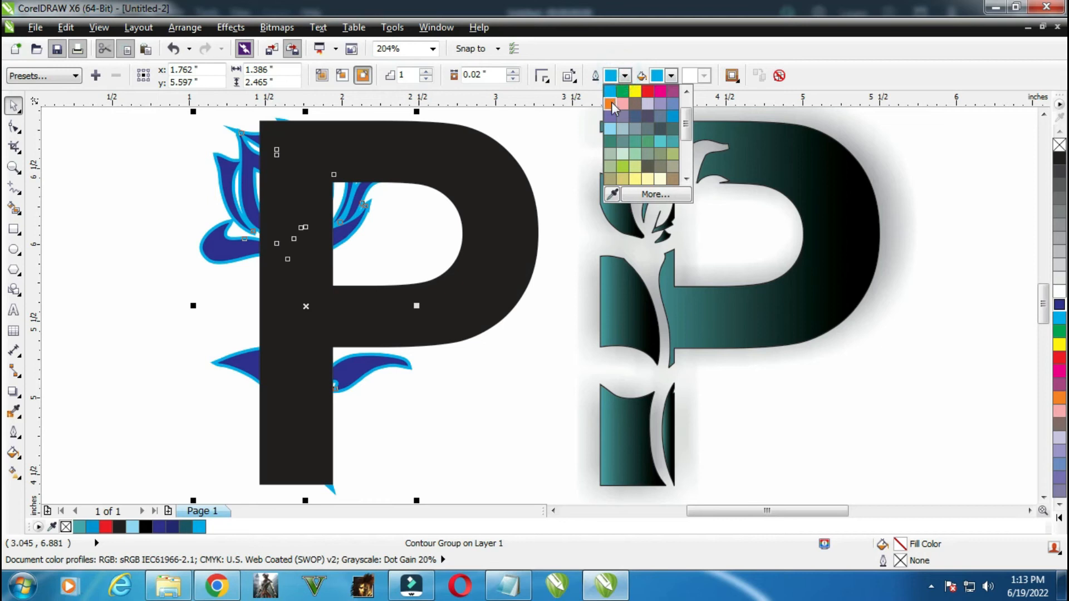
left_click(614, 194)
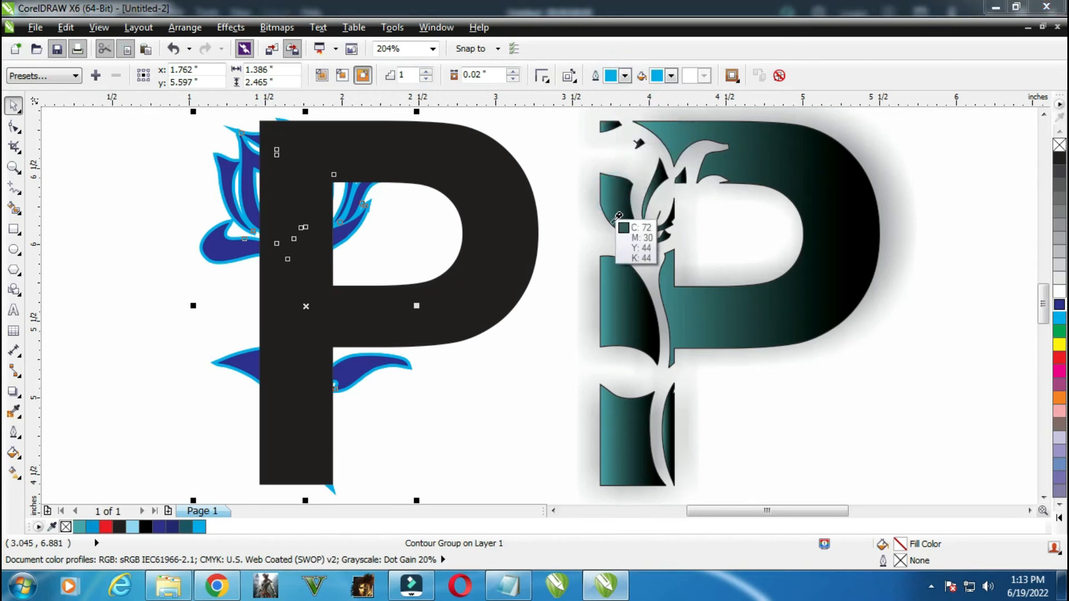
left_click(484, 231)
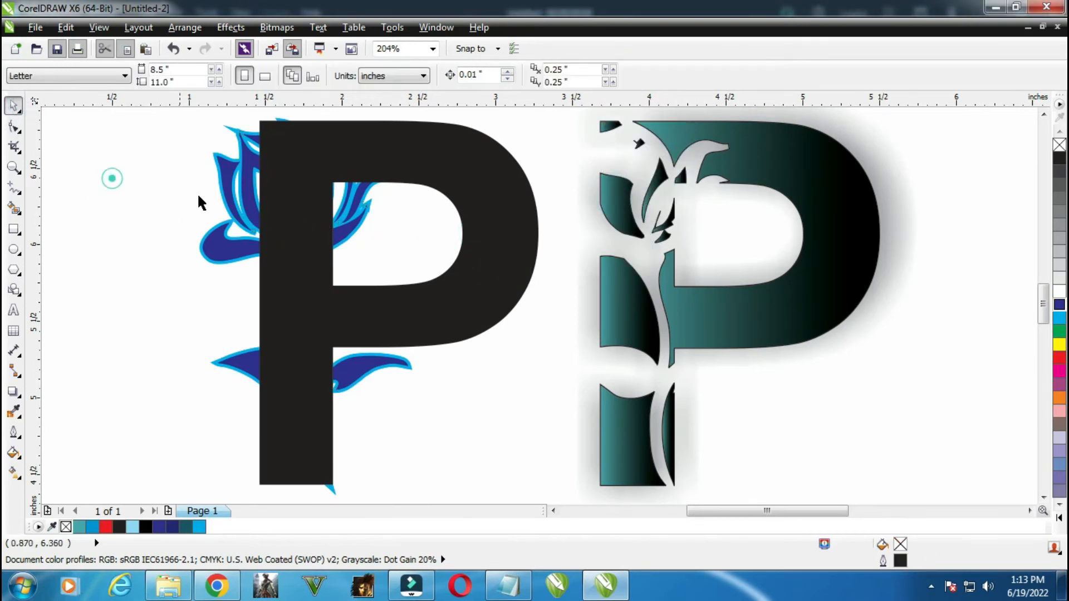
Bring the contoured rose in front of the P and set the contour's fill color to slate blue.
left_click(236, 204)
key("shift+Page_Up")
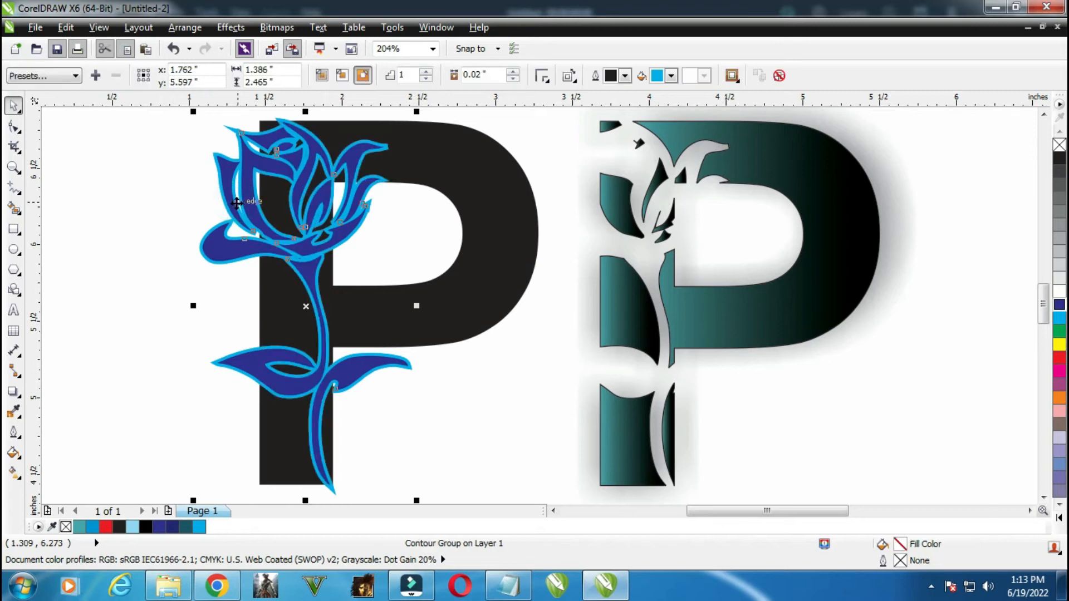
left_click(672, 76)
left_click(682, 115)
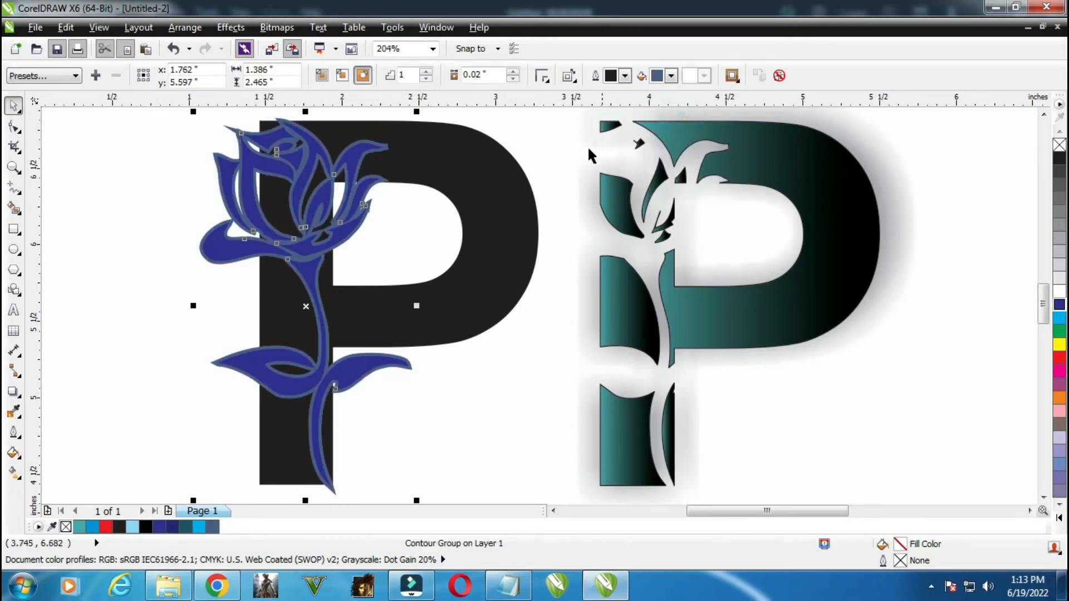
Fill the black letter P behind the rose with cyan (C:100 M:0 Y:0 K:0).
left_click(517, 189)
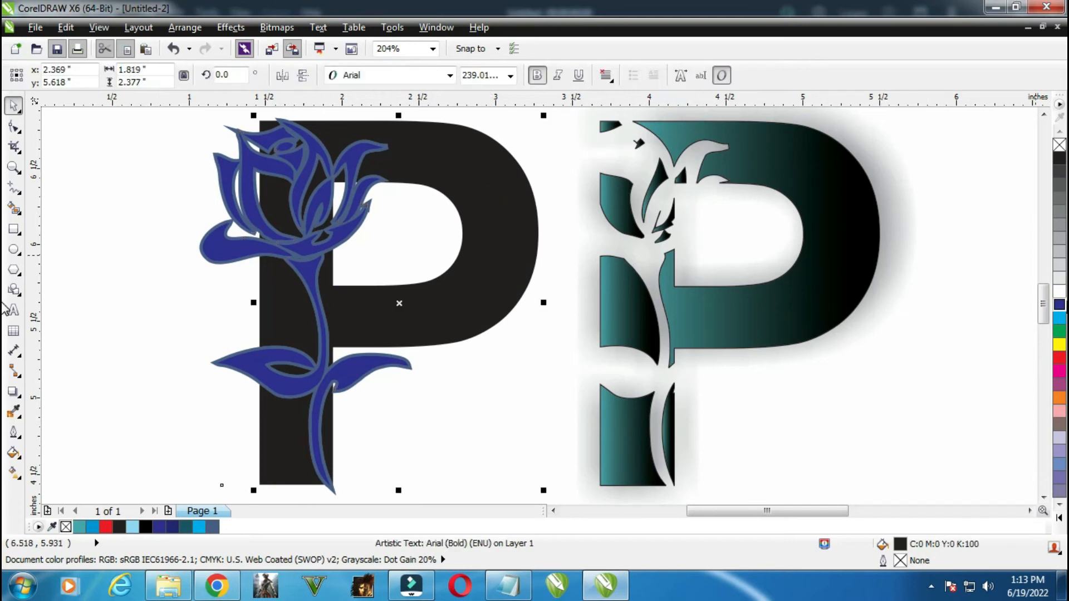
left_click(1059, 517)
left_click(1013, 305)
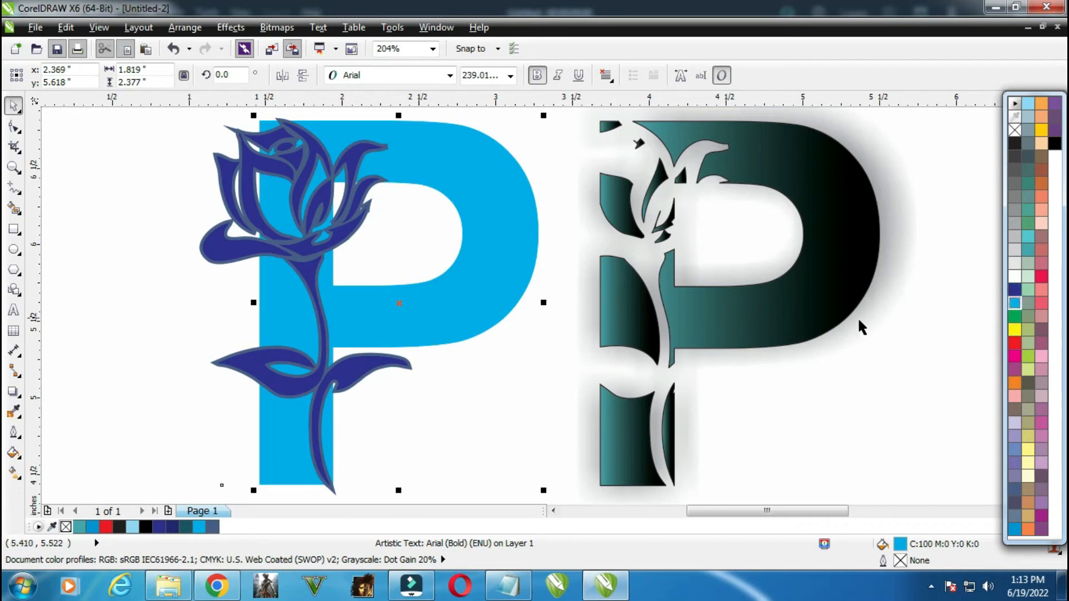
left_click(852, 327)
Create a boundary curve around the rose and the cyan P.
left_click(315, 194)
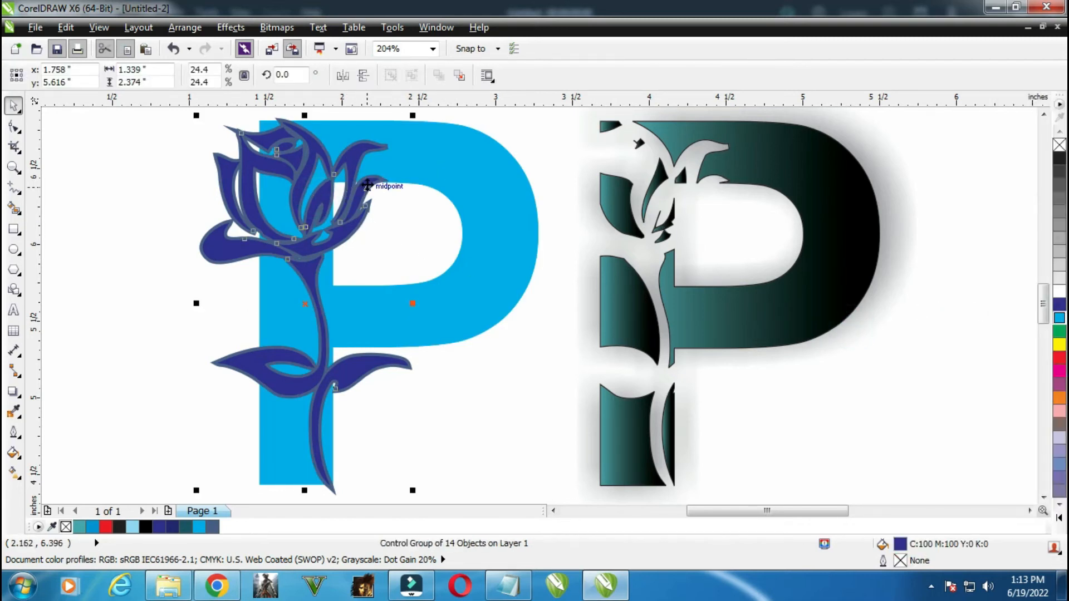
left_click(412, 169, "shift")
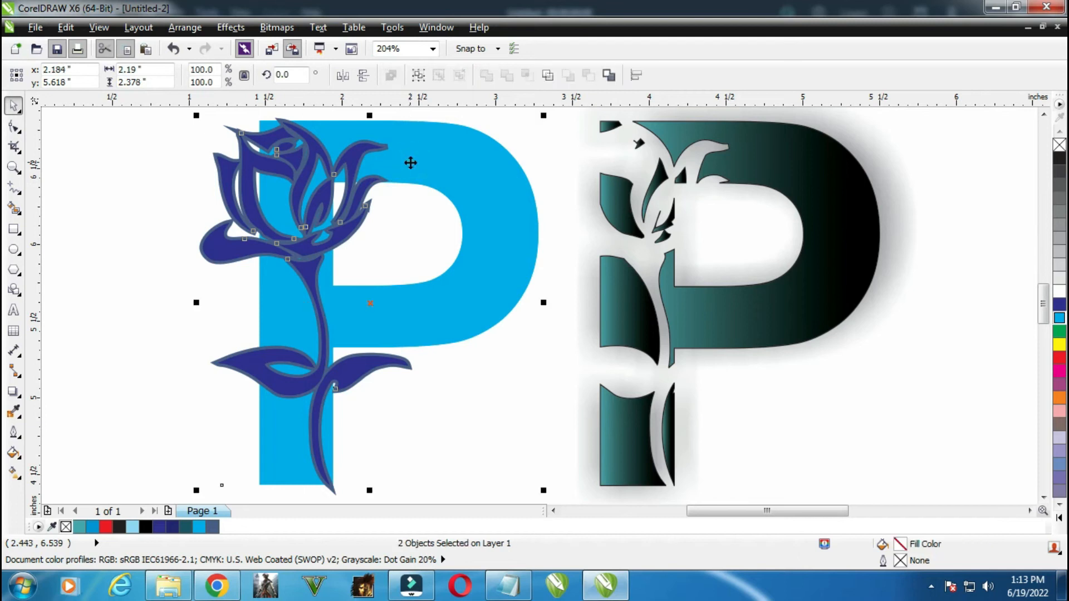
left_click(610, 78)
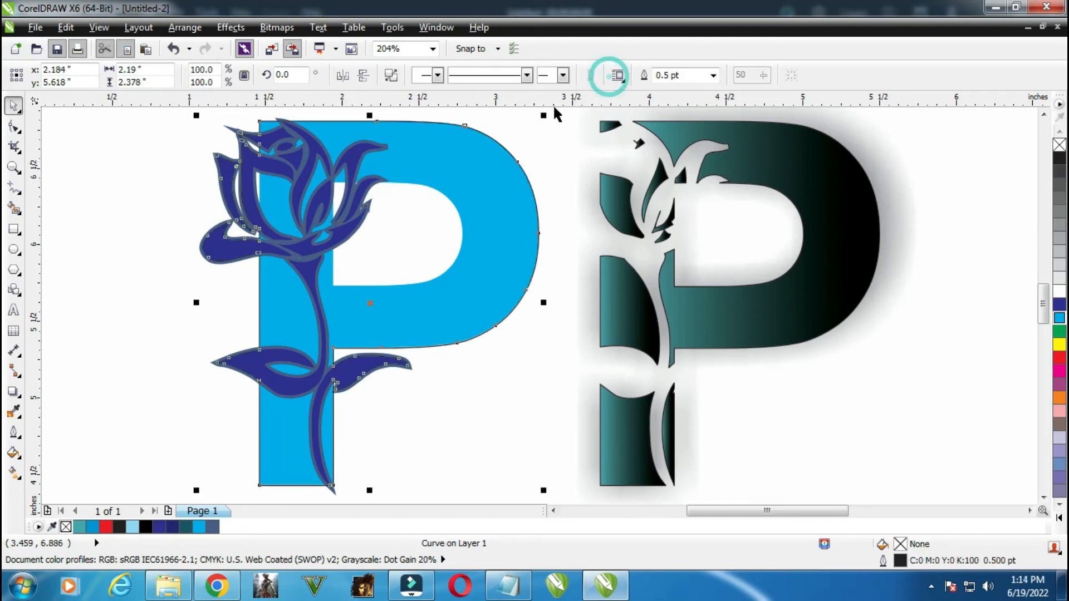
Move the boundary curve about 2.3 inches left of the cyan P, fill it with dark blue and deselect it.
left_click(191, 187)
left_click_drag(253, 194, 82, 208)
key("F4")
mouse_move(233, 234)
left_mouse_down()
mouse_move(145, 230)
mouse_move(167, 237)
left_mouse_up()
key("F4")
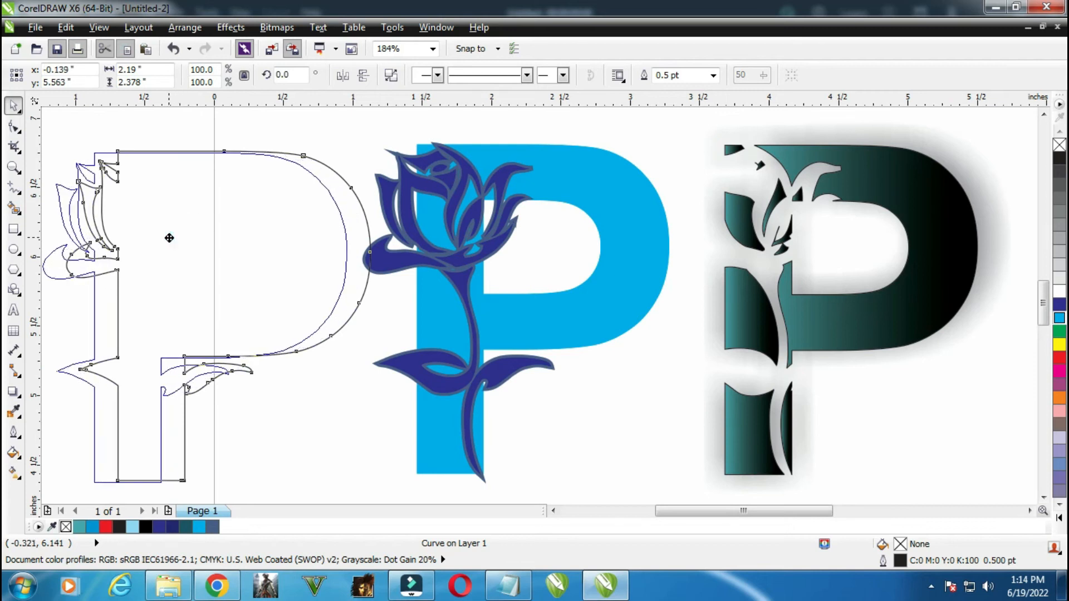
key("F4")
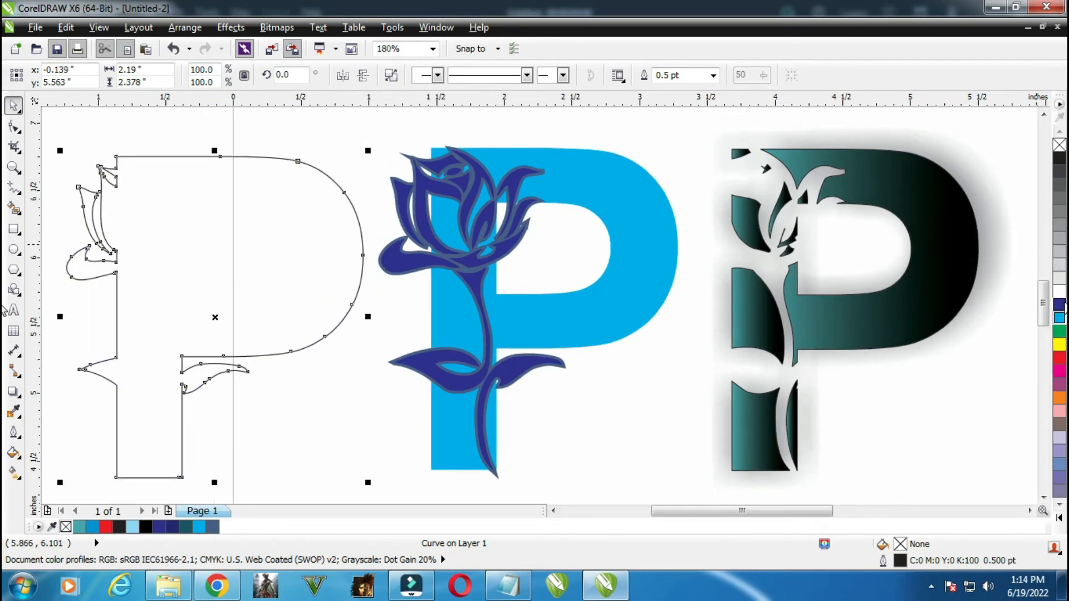
left_click(1060, 305)
left_click(302, 153)
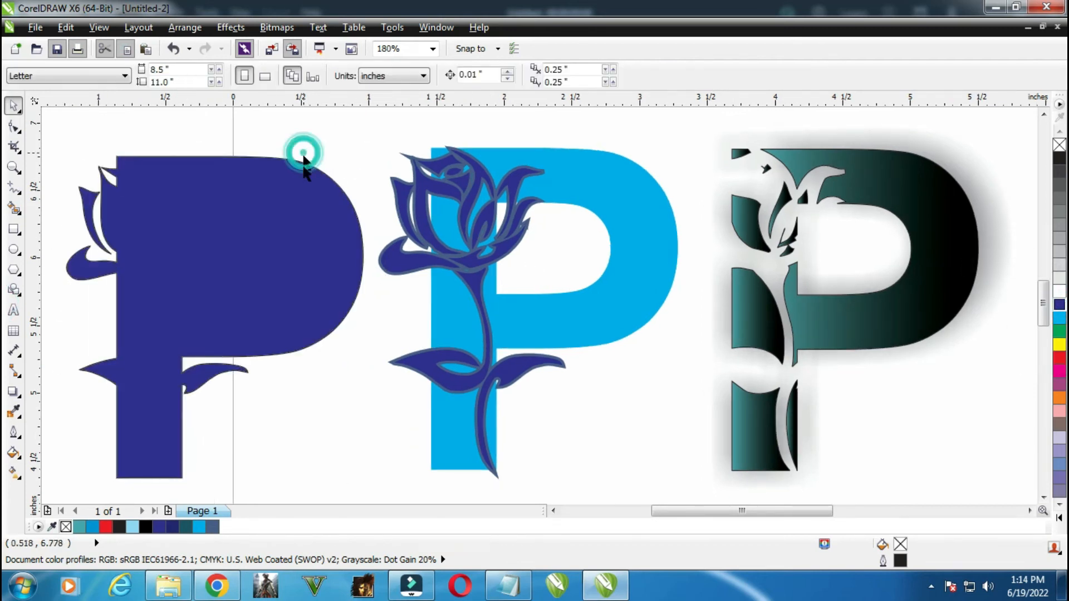
Send the contoured rose behind the cyan P and restore it to the front.
left_click(480, 233)
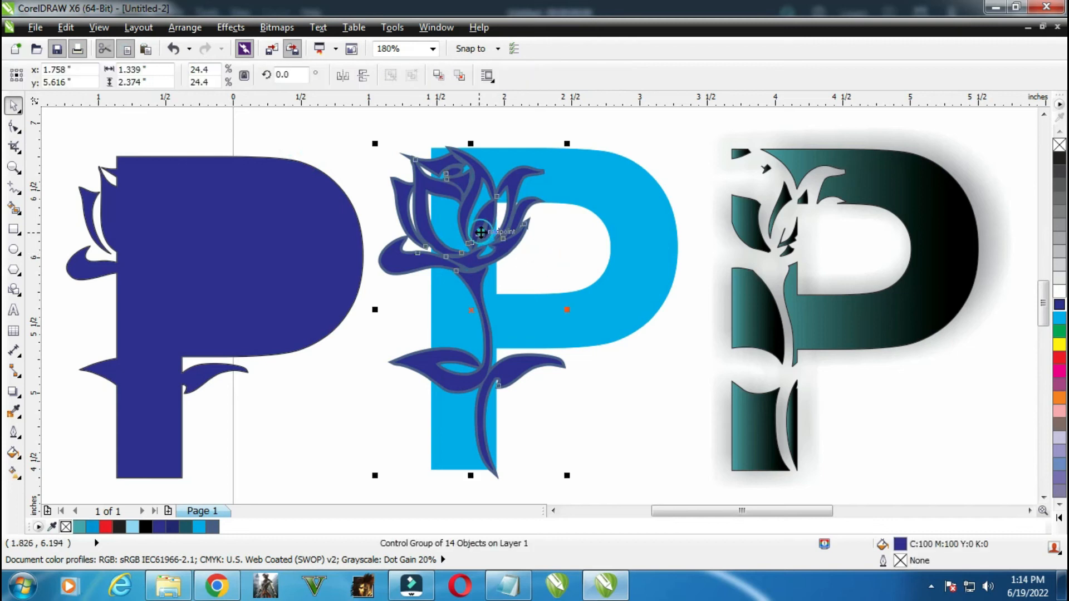
left_click(439, 76)
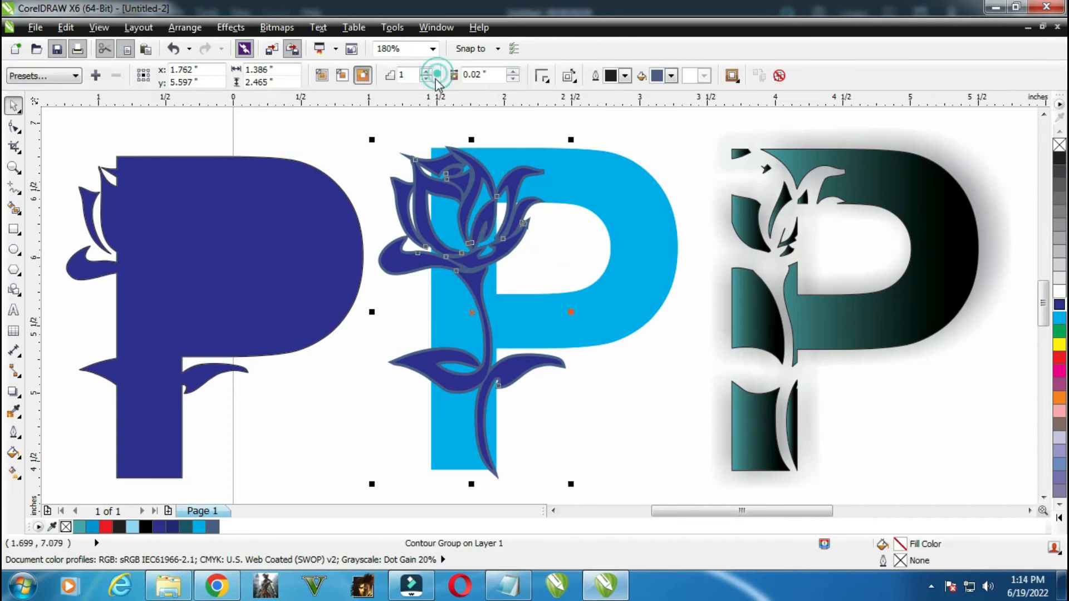
left_click(393, 127)
left_click(475, 184)
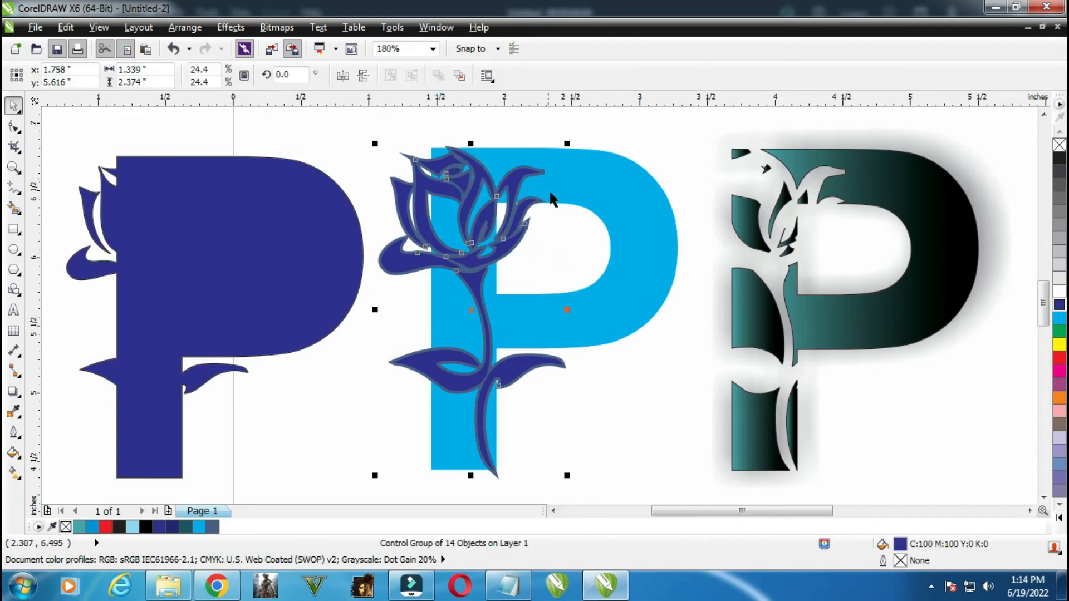
left_click(602, 199, "shift")
left_click(371, 131)
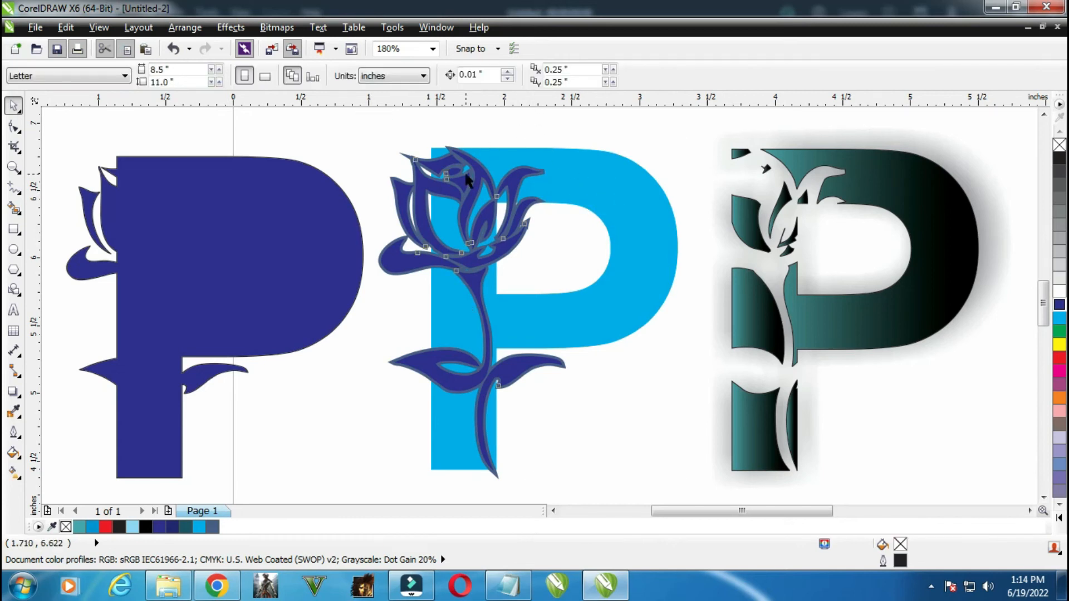
left_click(466, 173)
left_click(465, 77)
left_click(382, 127)
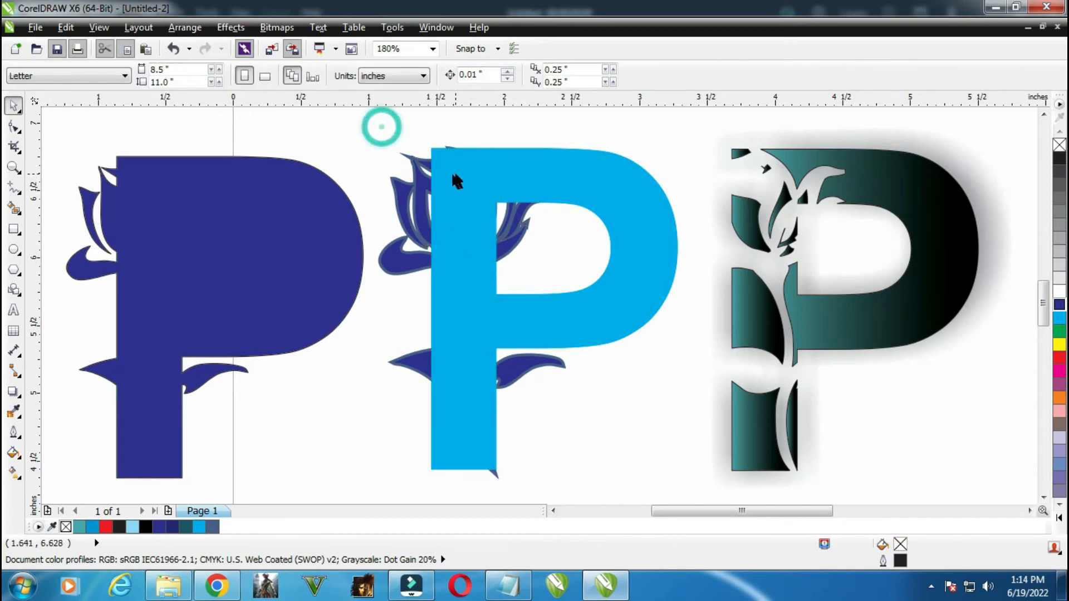
left_click(416, 172)
left_click(441, 69)
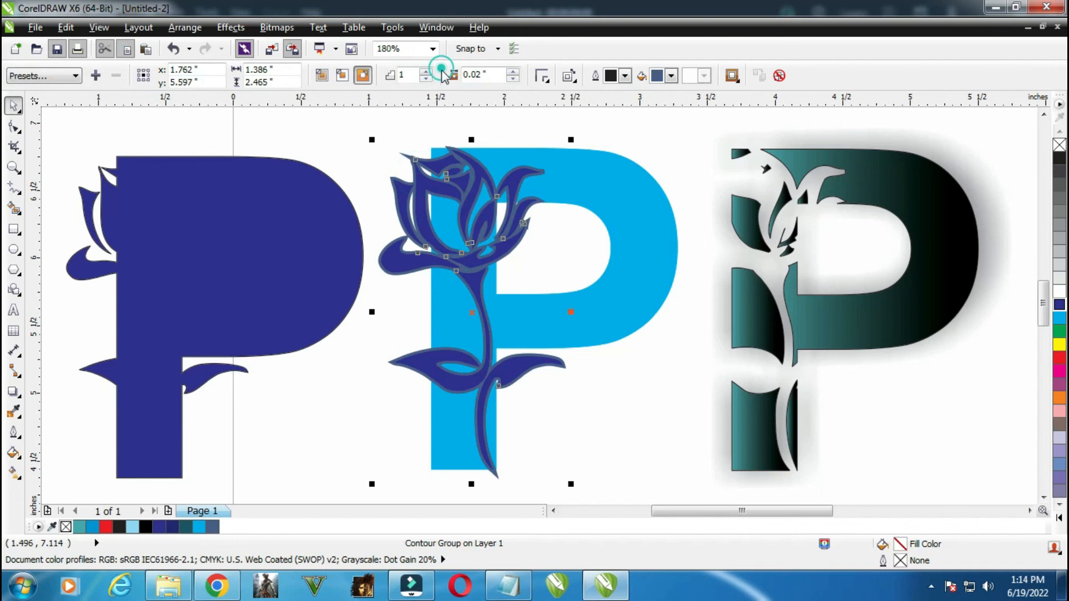
Break the rose's contour group apart and ungroup the dark blue rose shapes.
left_click(407, 119)
left_click(468, 162)
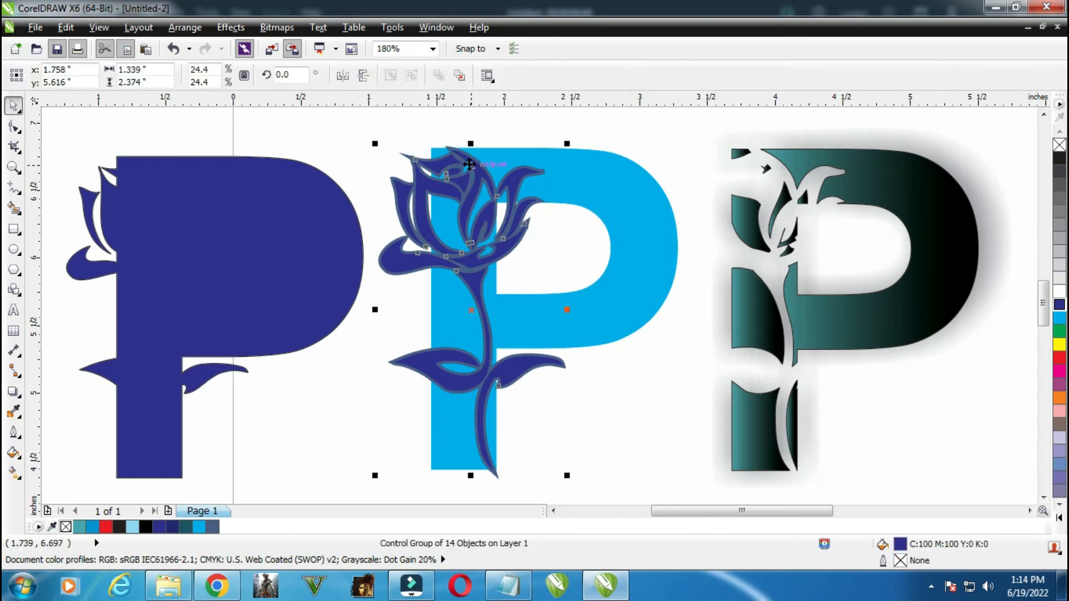
right_click(469, 166)
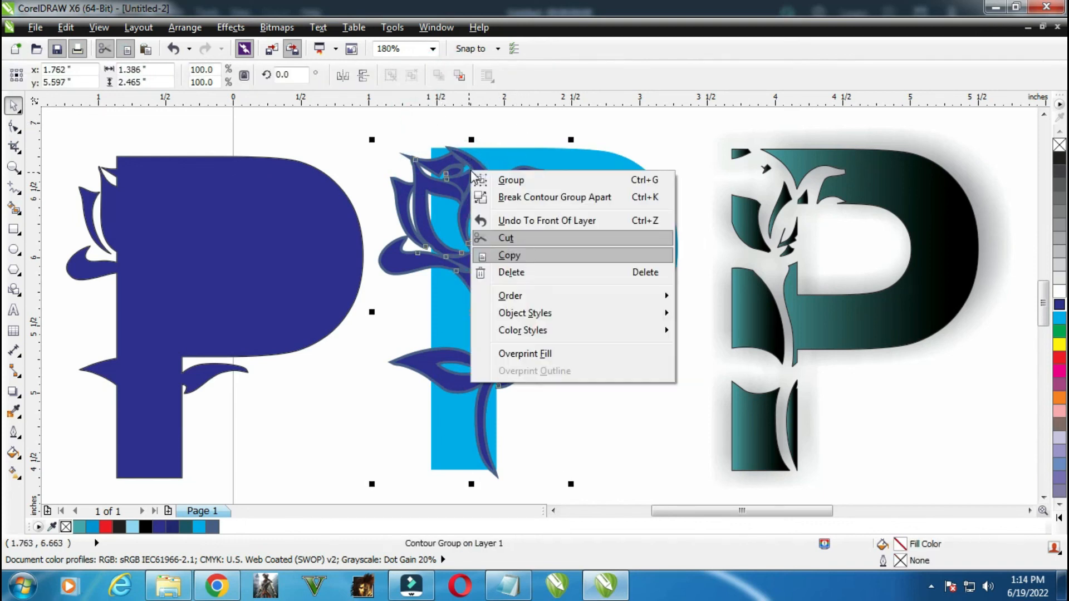
left_click(533, 195)
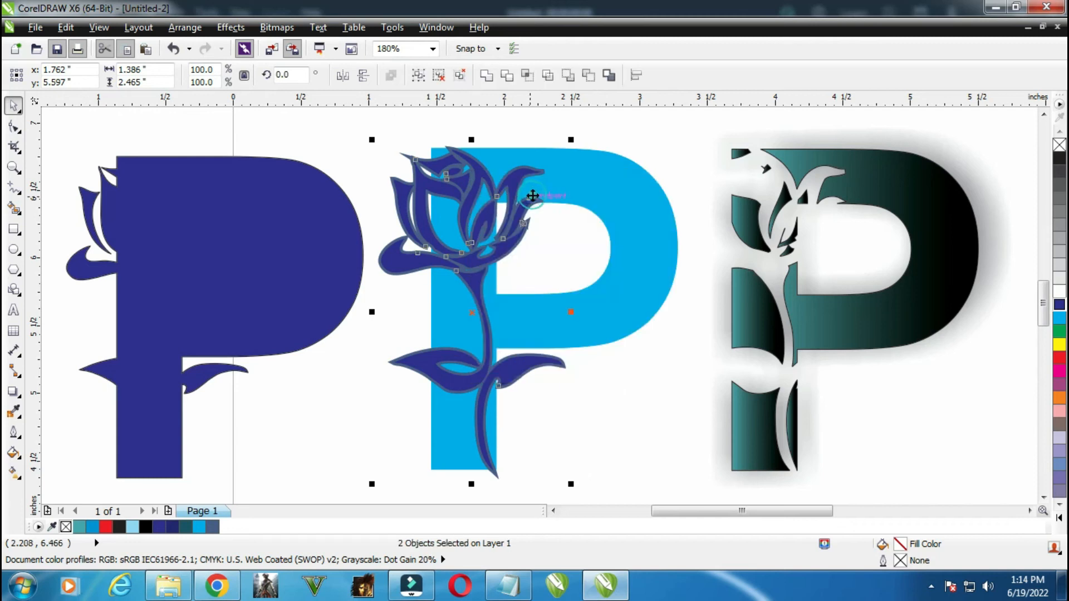
left_click(606, 129)
left_click(448, 176)
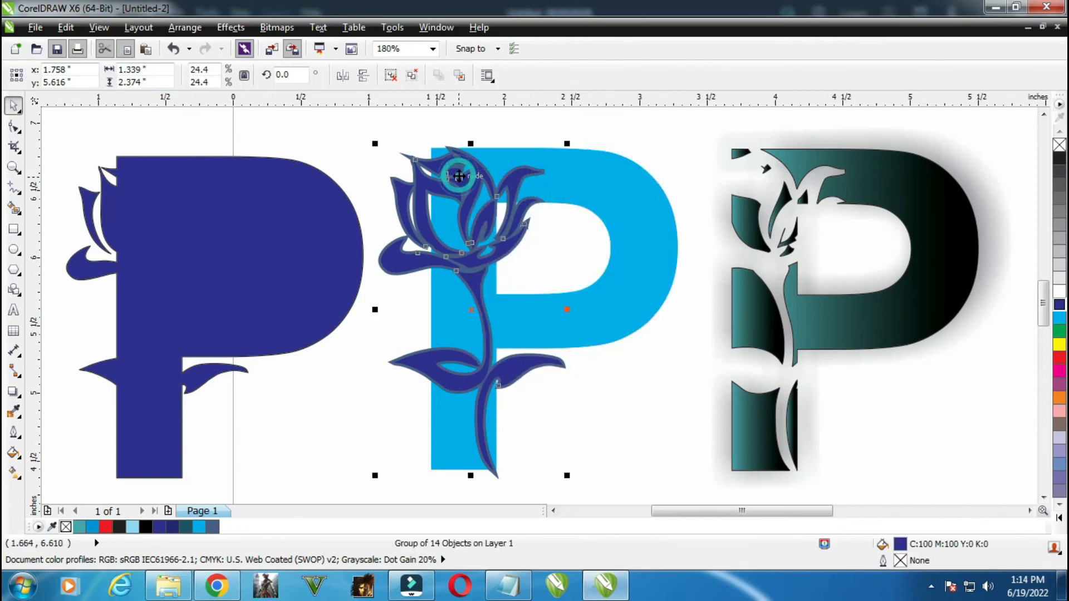
left_click(391, 75)
left_click(394, 112)
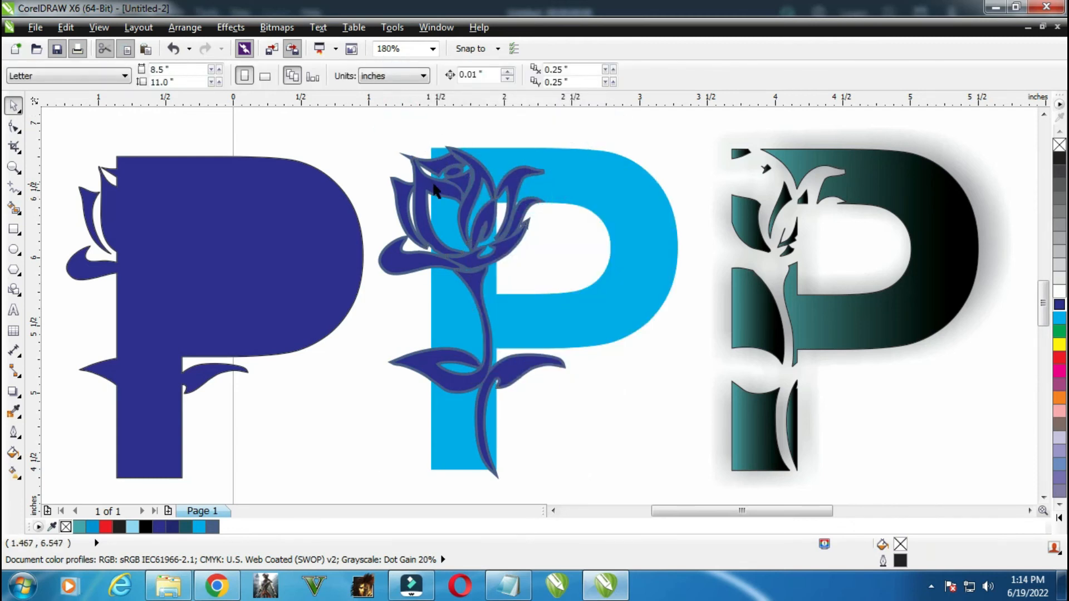
Delete the separated grey-blue contour curve around the rose.
scroll(435, 186, "up", 3)
left_click(466, 216)
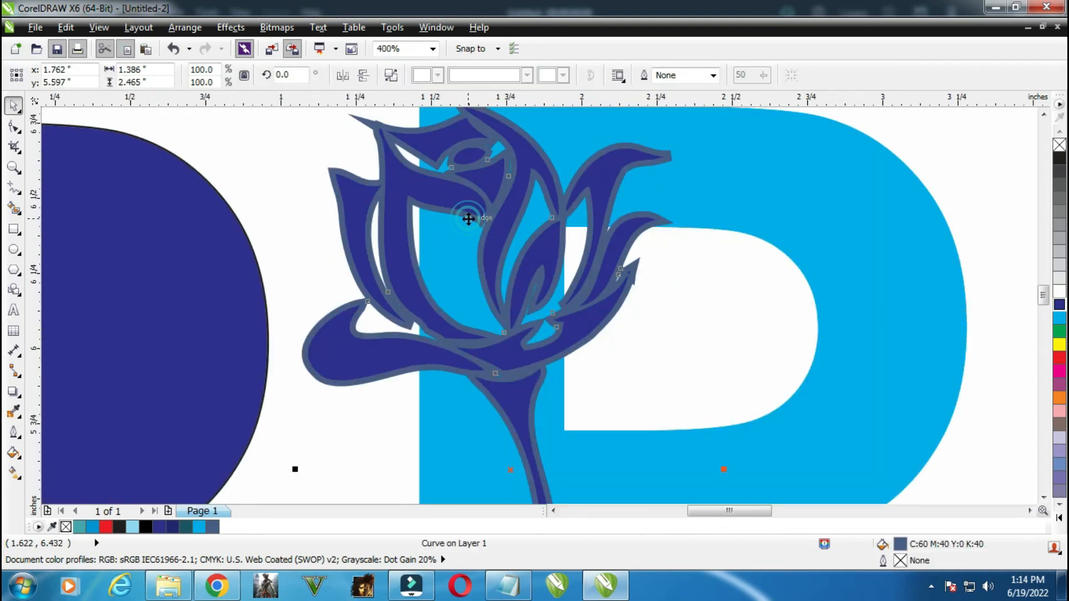
key("Delete")
scroll(466, 213, "down", 3)
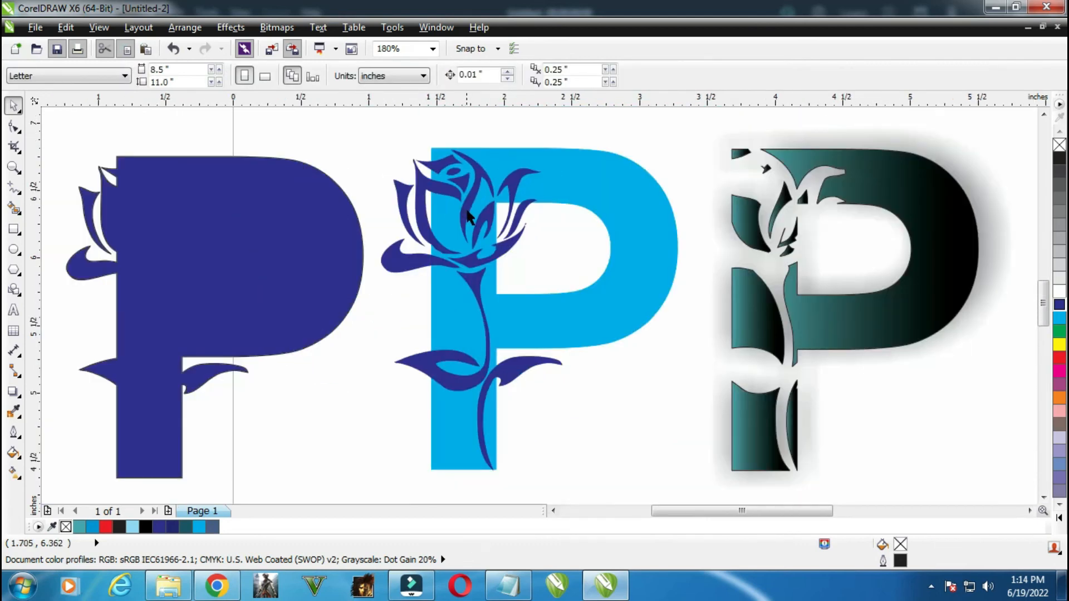
Select all the dark blue rose pieces over the cyan P and group them.
left_click(472, 215)
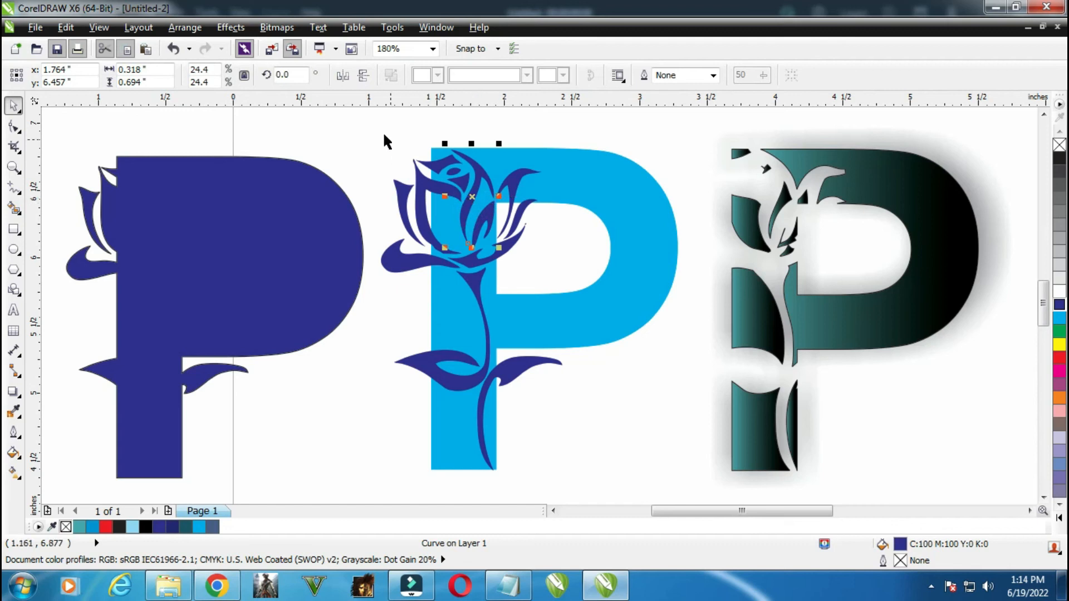
left_click_drag(376, 130, 579, 474)
key("ctrl+g")
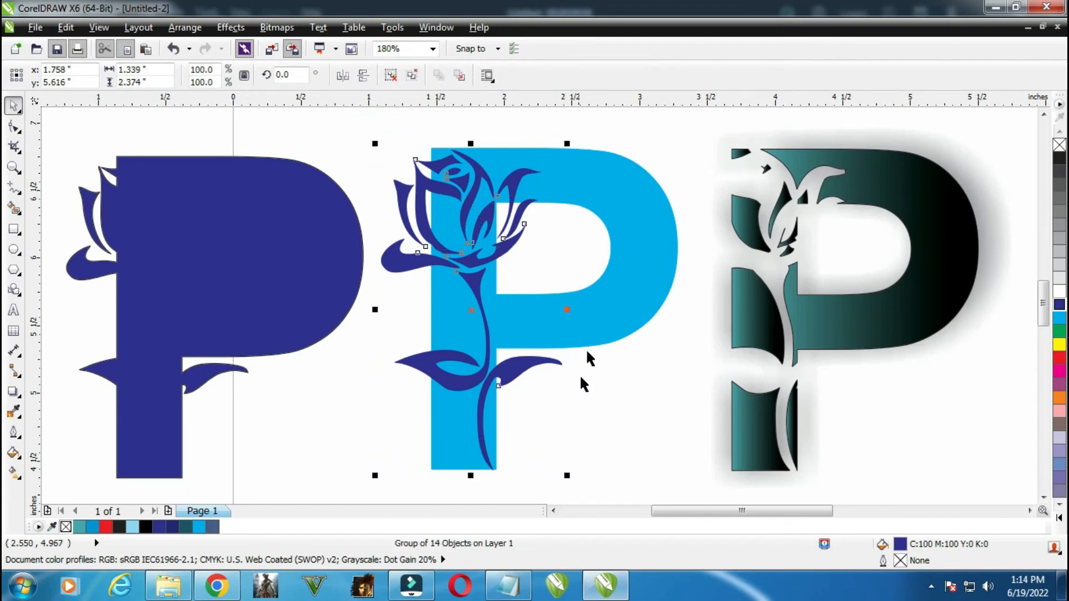
Try welding the grouped rose with the cyan P, and undo the weld.
left_click(601, 311, "shift")
left_click(486, 76)
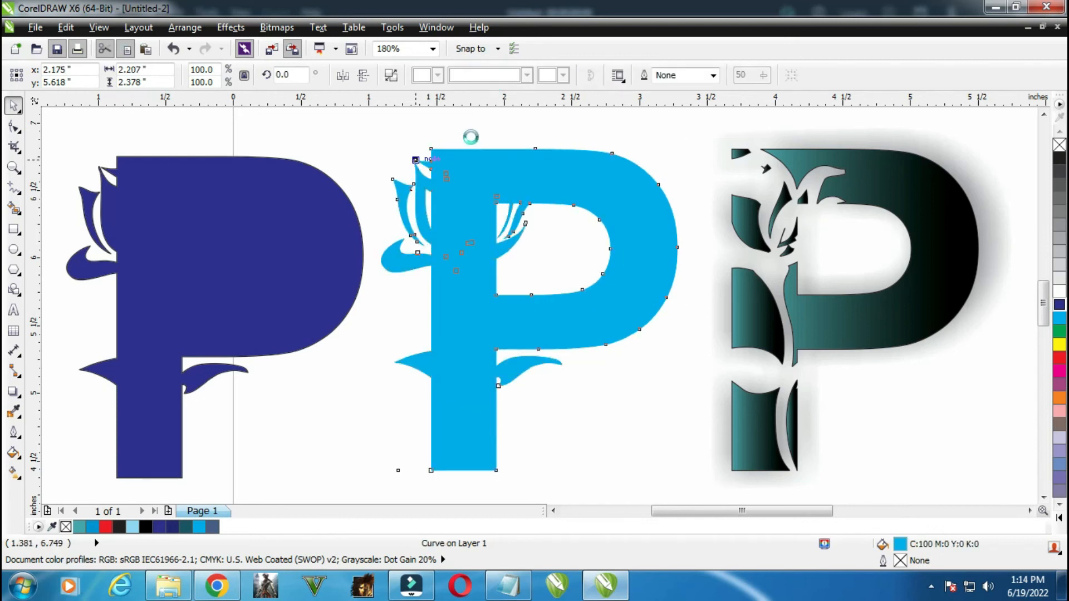
key("ctrl+z")
Trim the cyan P with the rose group and move the cut letter about 0.5 inches right.
left_click(511, 75)
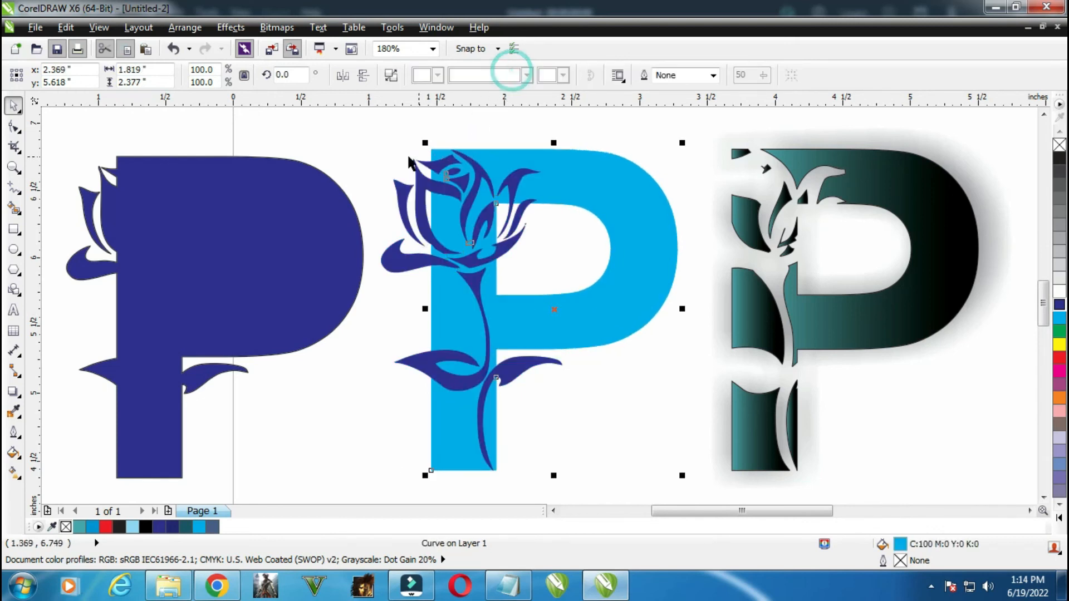
left_click(358, 143)
left_click_drag(546, 169, 606, 170)
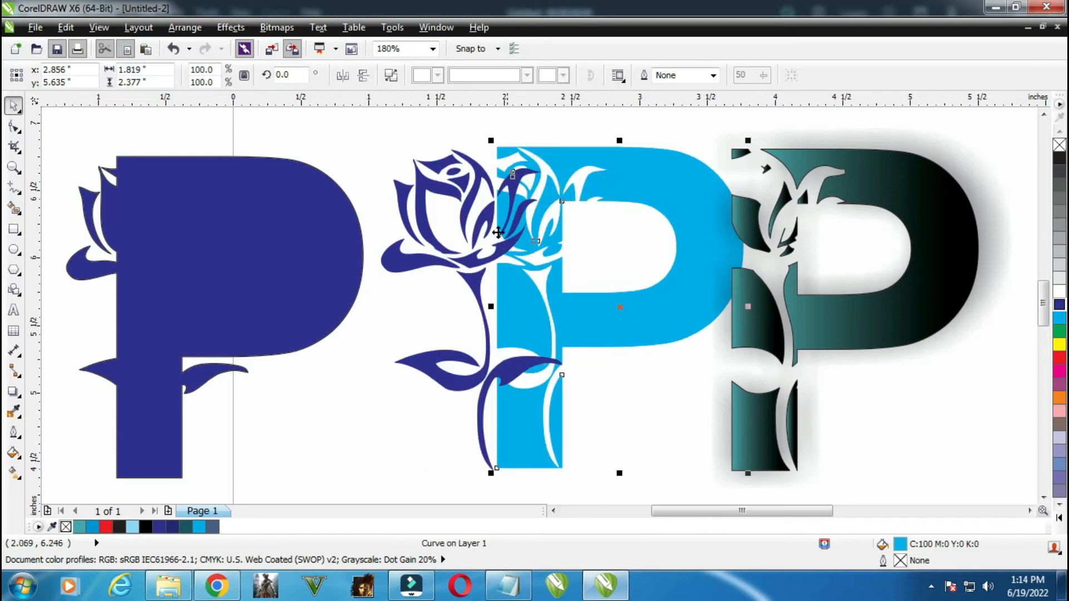
Delete the dark blue rose group and move the cut-out cyan P about 0.7 inches left.
left_click(464, 234)
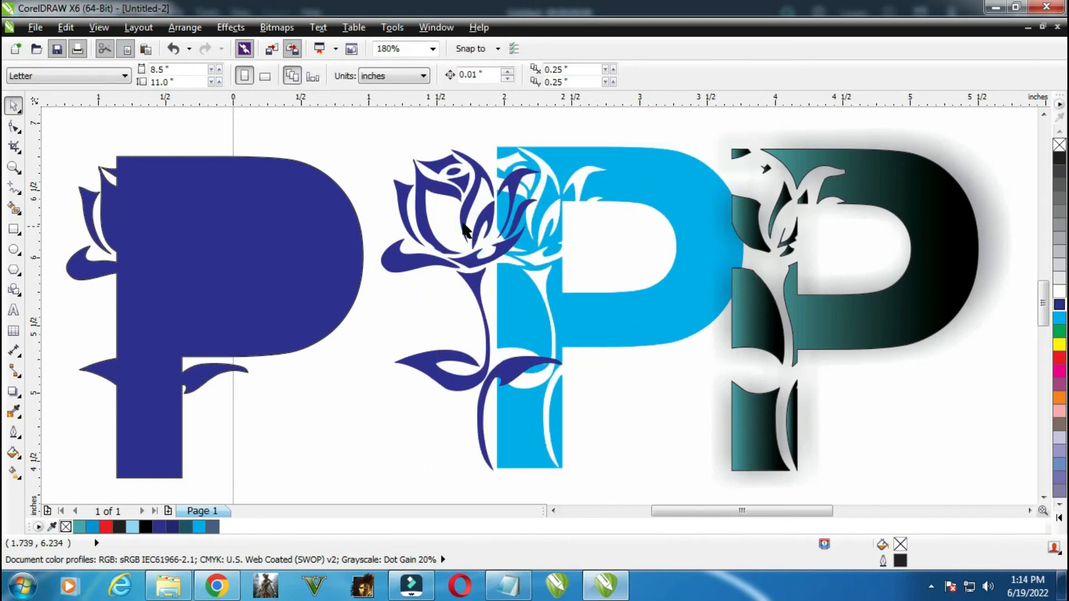
left_click(465, 227)
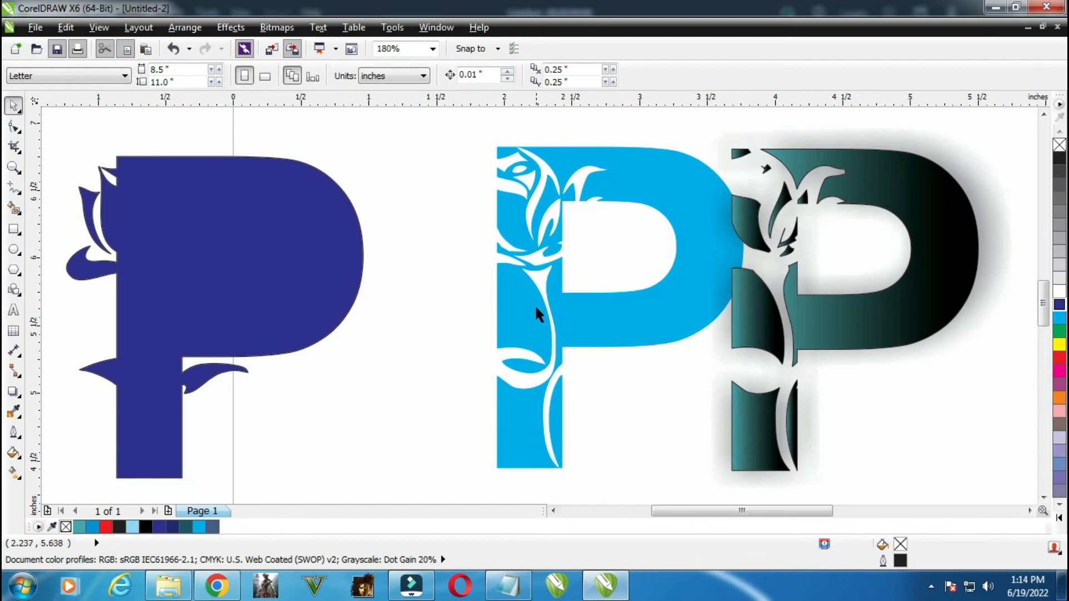
left_click_drag(536, 308, 440, 307)
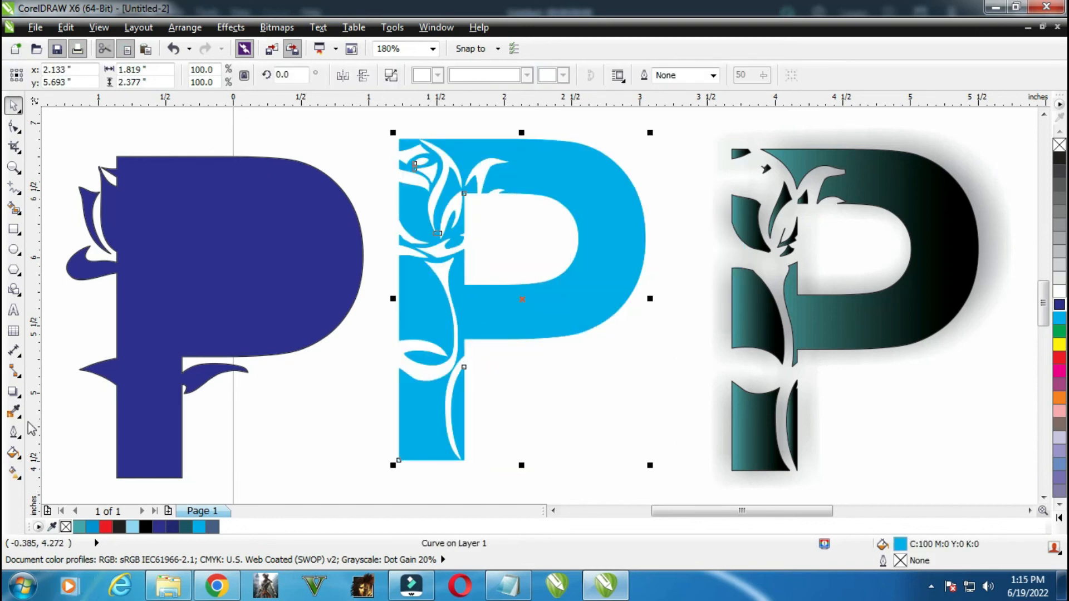
Give the cut-out cyan P a two-color linear fountain fill from teal to black at an angle of -8.3 degrees.
left_click(14, 453)
left_click(77, 352)
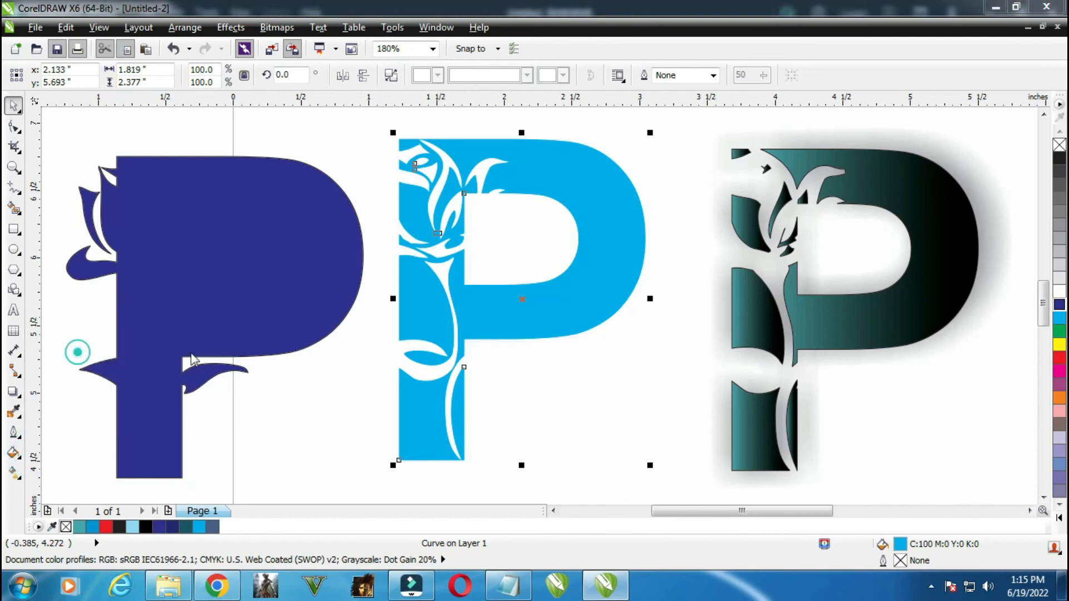
left_click(450, 300)
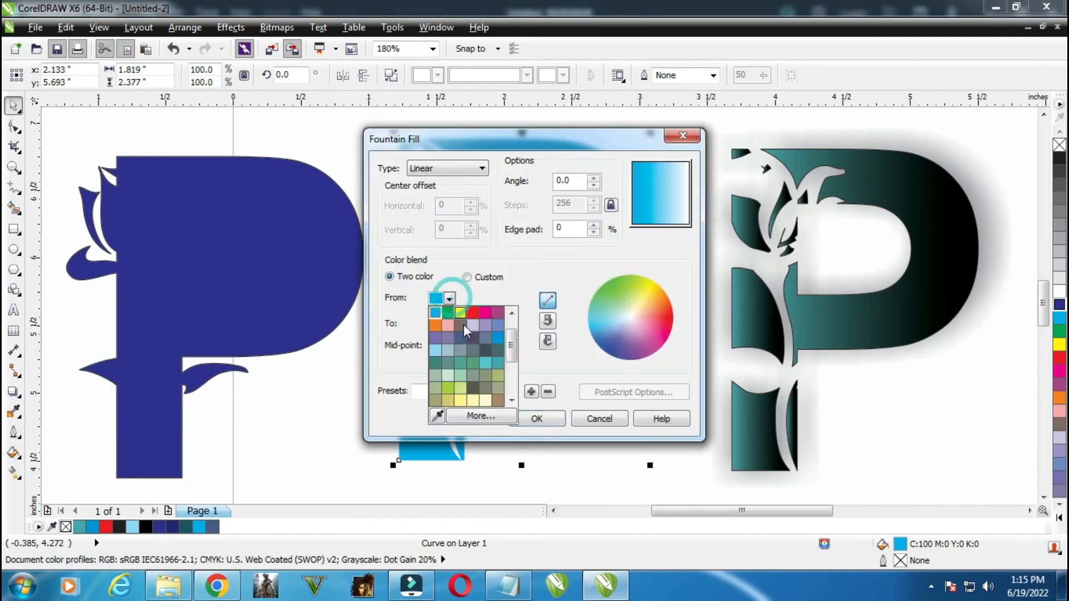
scroll(513, 349, "up", 2)
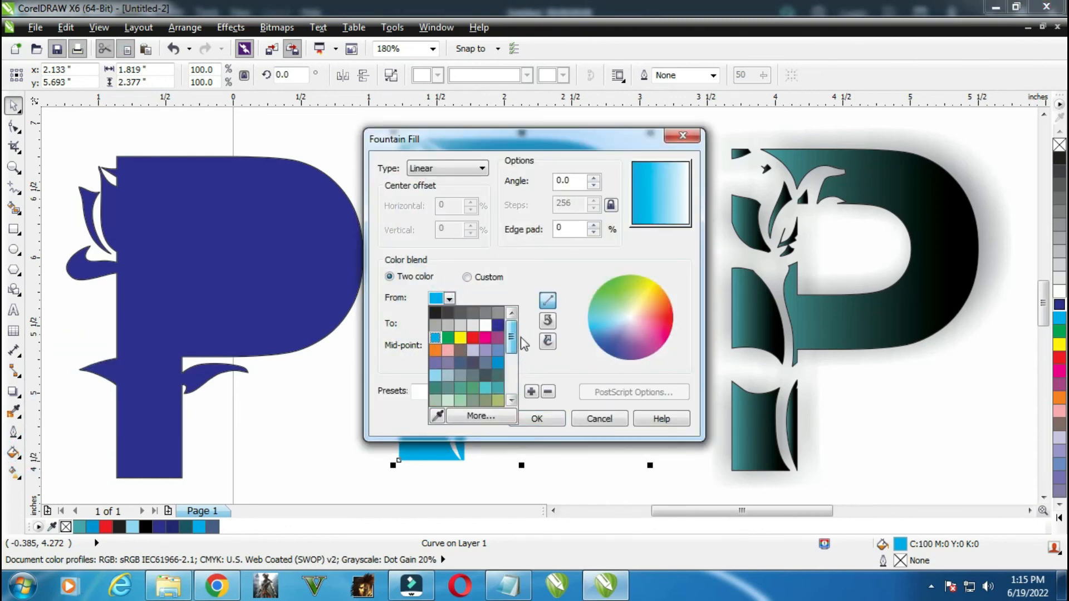
left_click(499, 388)
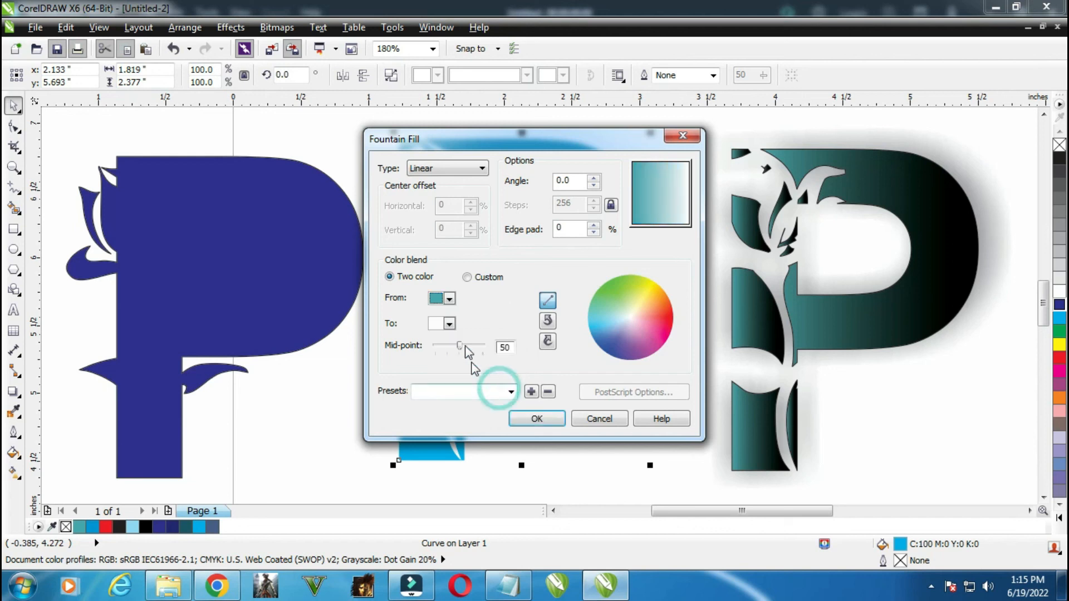
left_click(449, 324)
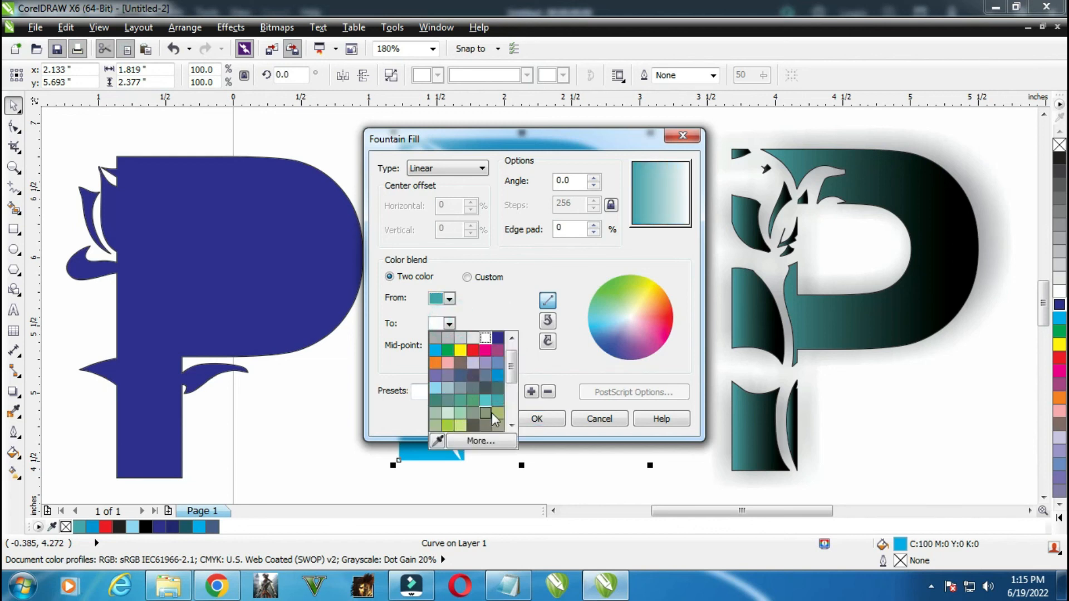
scroll(473, 428, "down", 4)
left_click(472, 425)
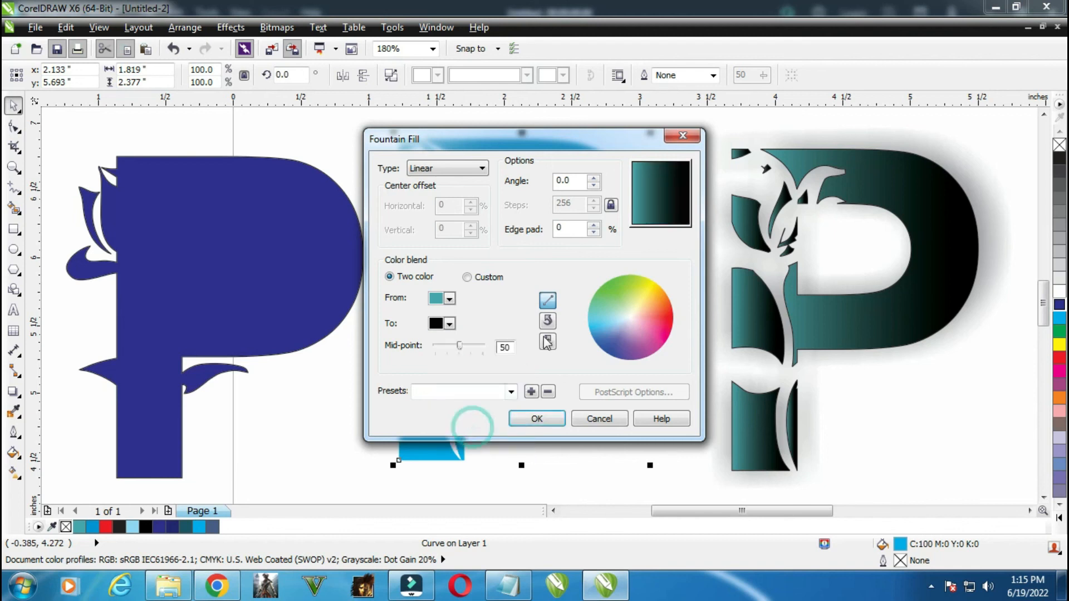
left_click_drag(643, 202, 692, 197)
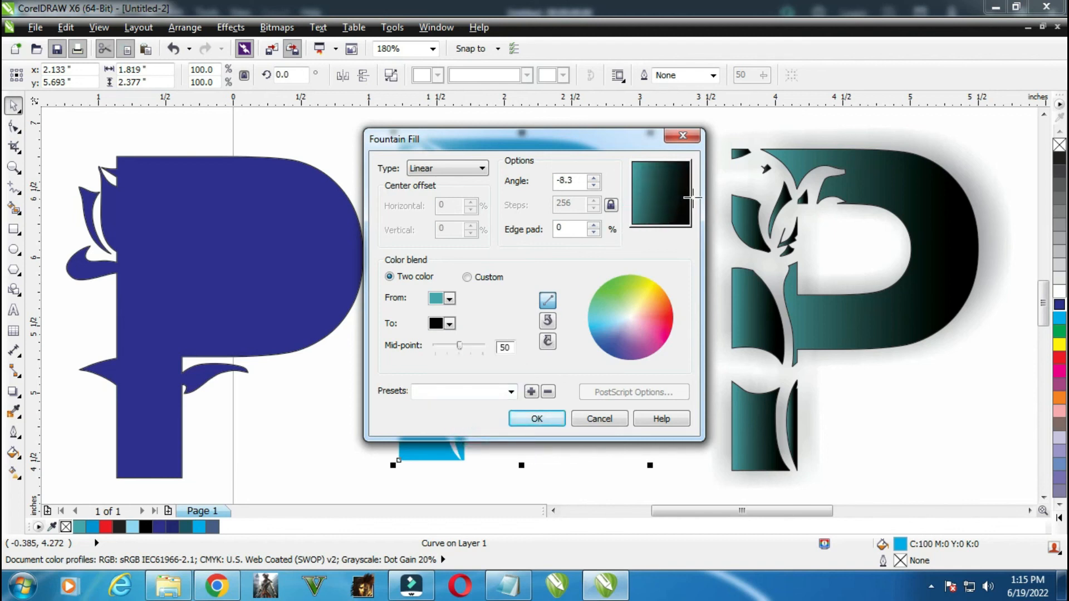
left_click(557, 420)
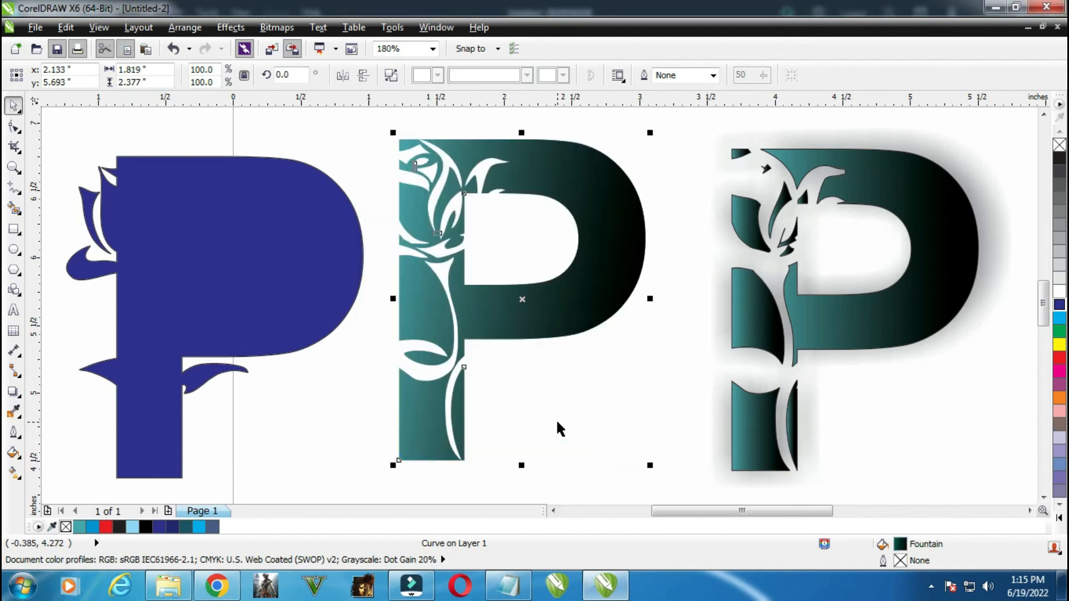
left_click(556, 403)
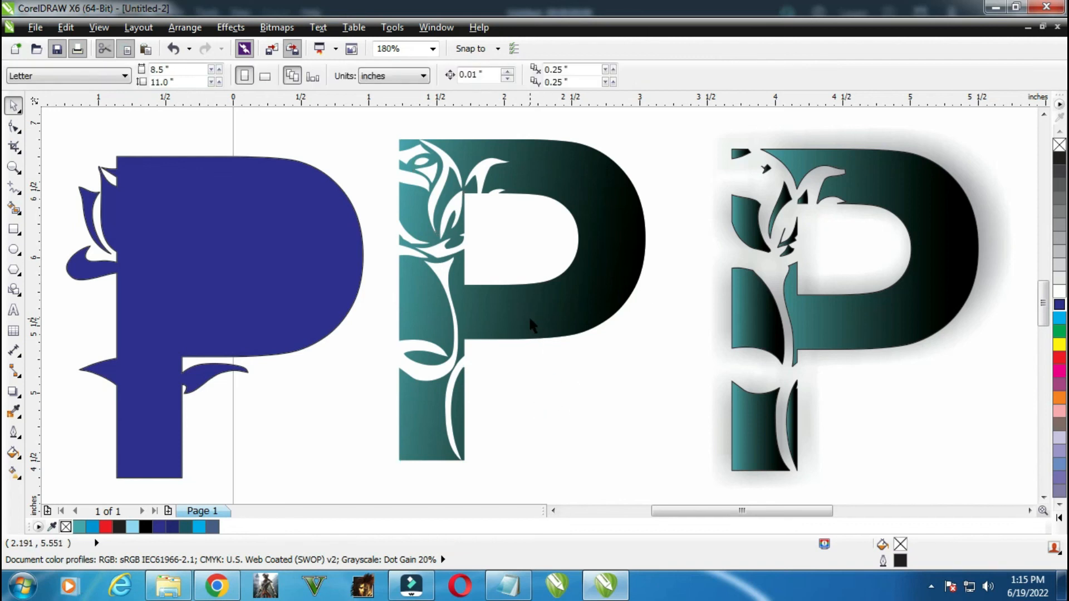
Add a black drop shadow cast downward from the top of the new teal-to-black P, with direction 270, opacity 50 and feathering 15.
left_click(14, 393)
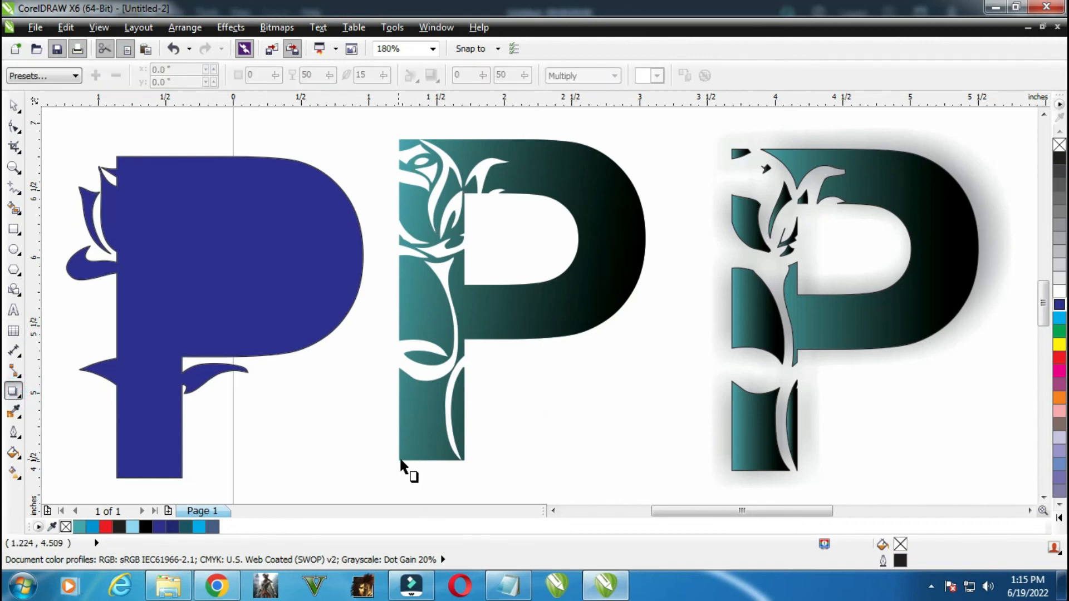
left_click(406, 139)
left_click_drag(400, 139, 520, 504)
scroll(539, 469, "down", 1)
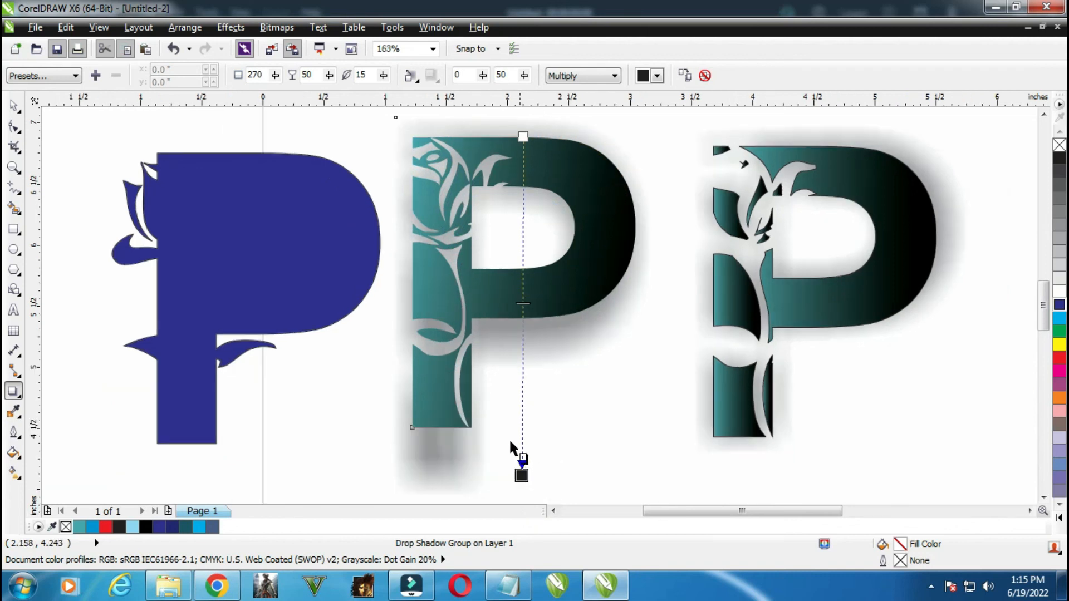
left_click(14, 106)
left_click(91, 132)
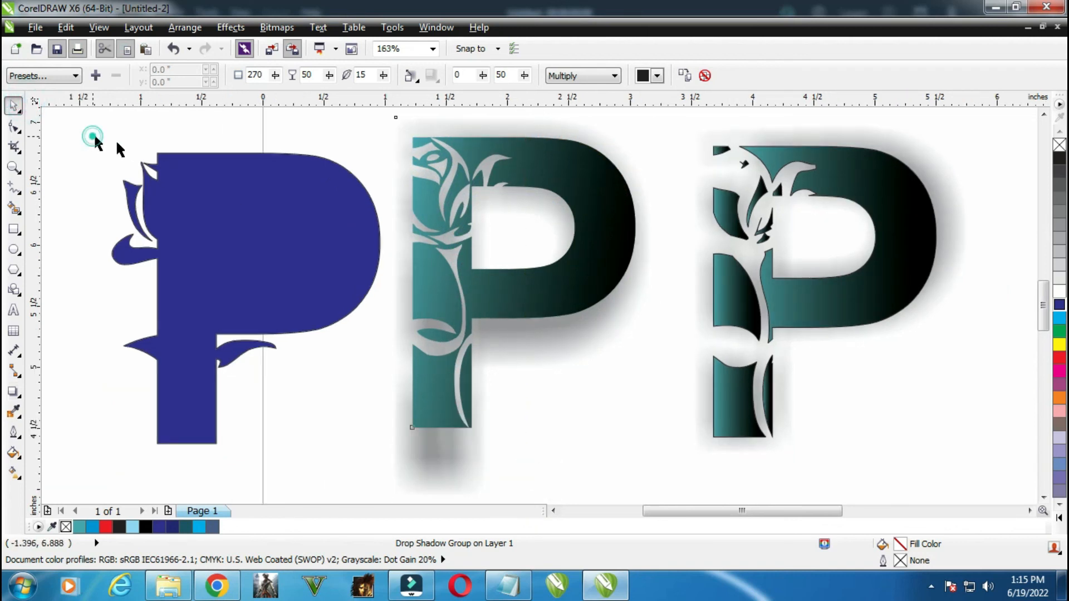